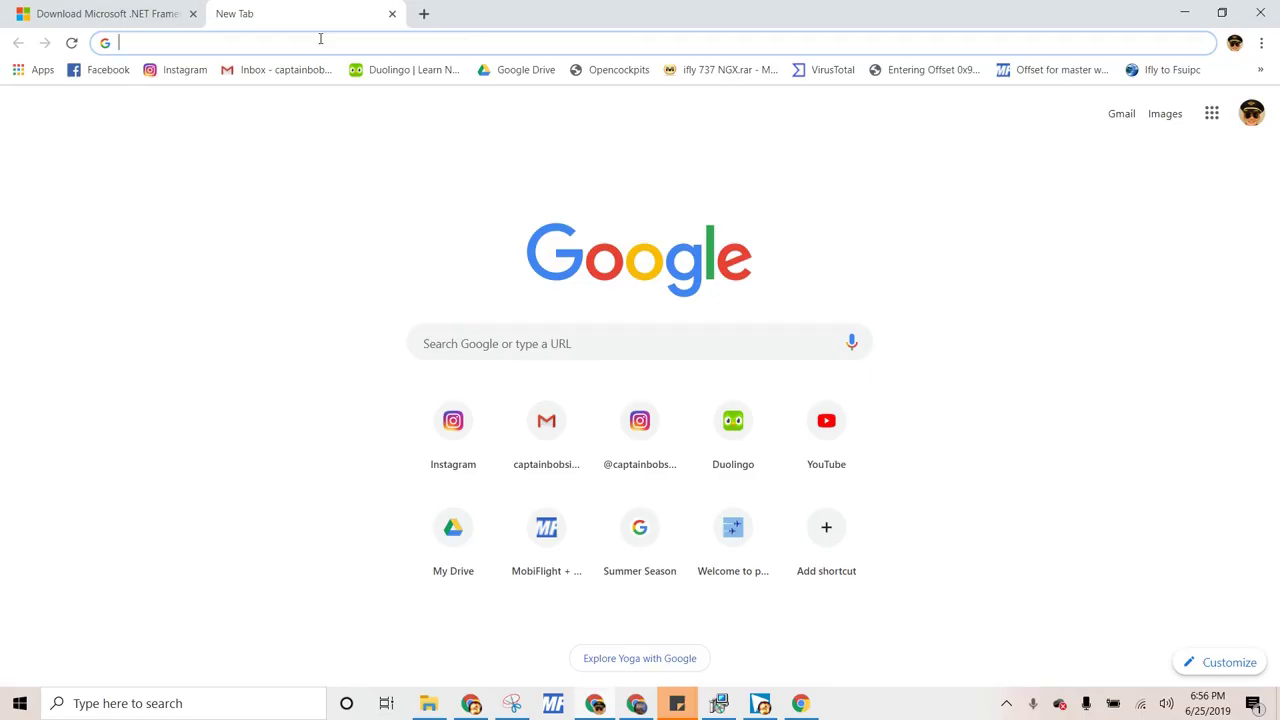
Step: Search the web for JoinFS, open its pmem.uk site and go to the Install page's latest-version download line
text(JoinFS)
key(BackSpace)
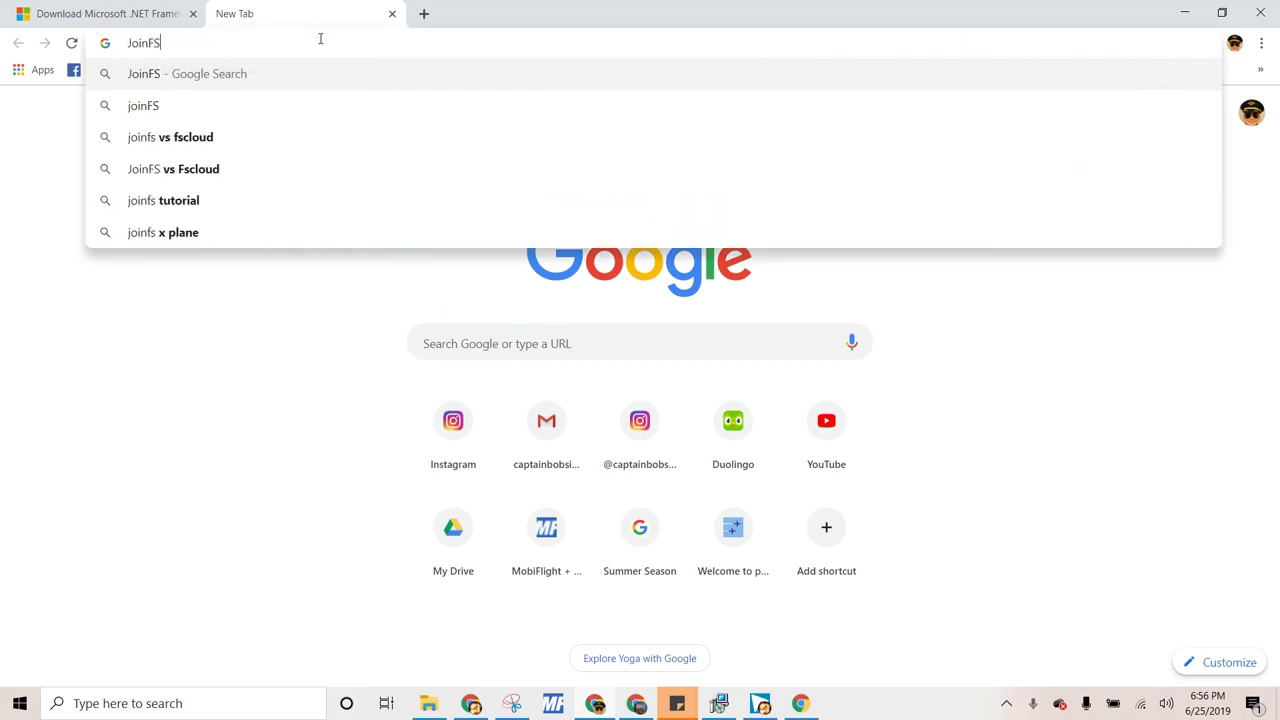
key(Return)
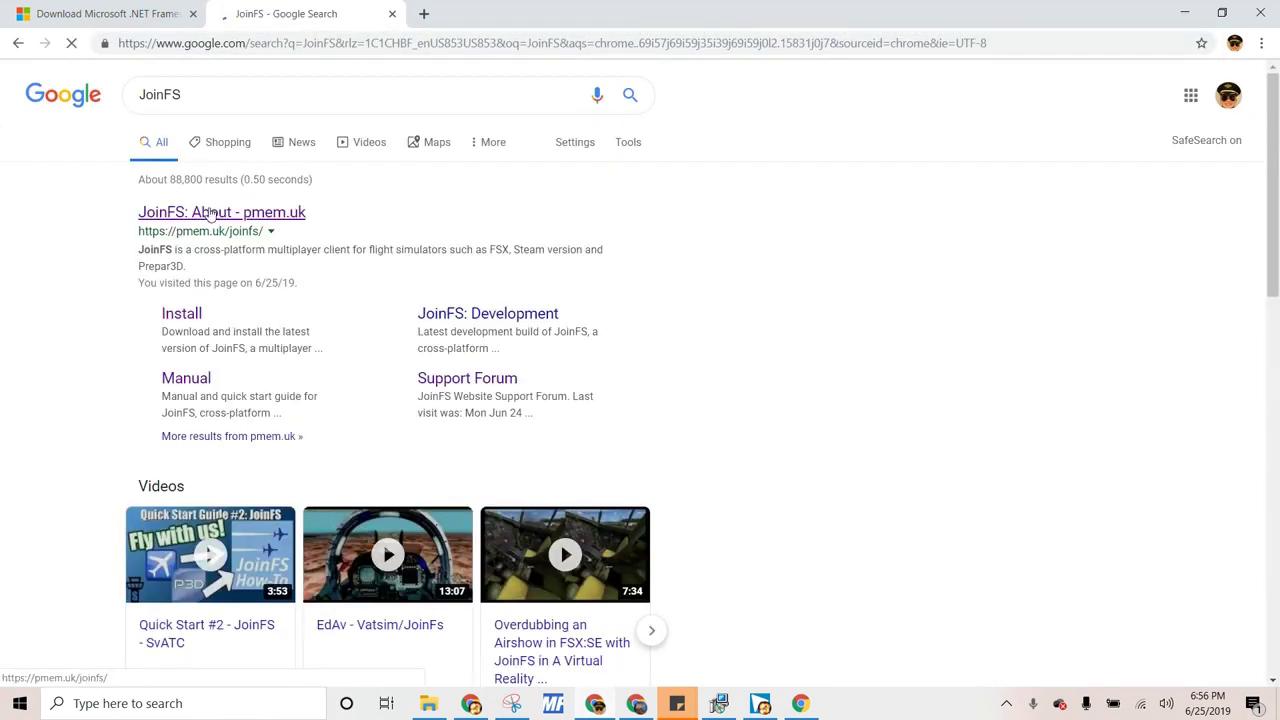
click(211, 213)
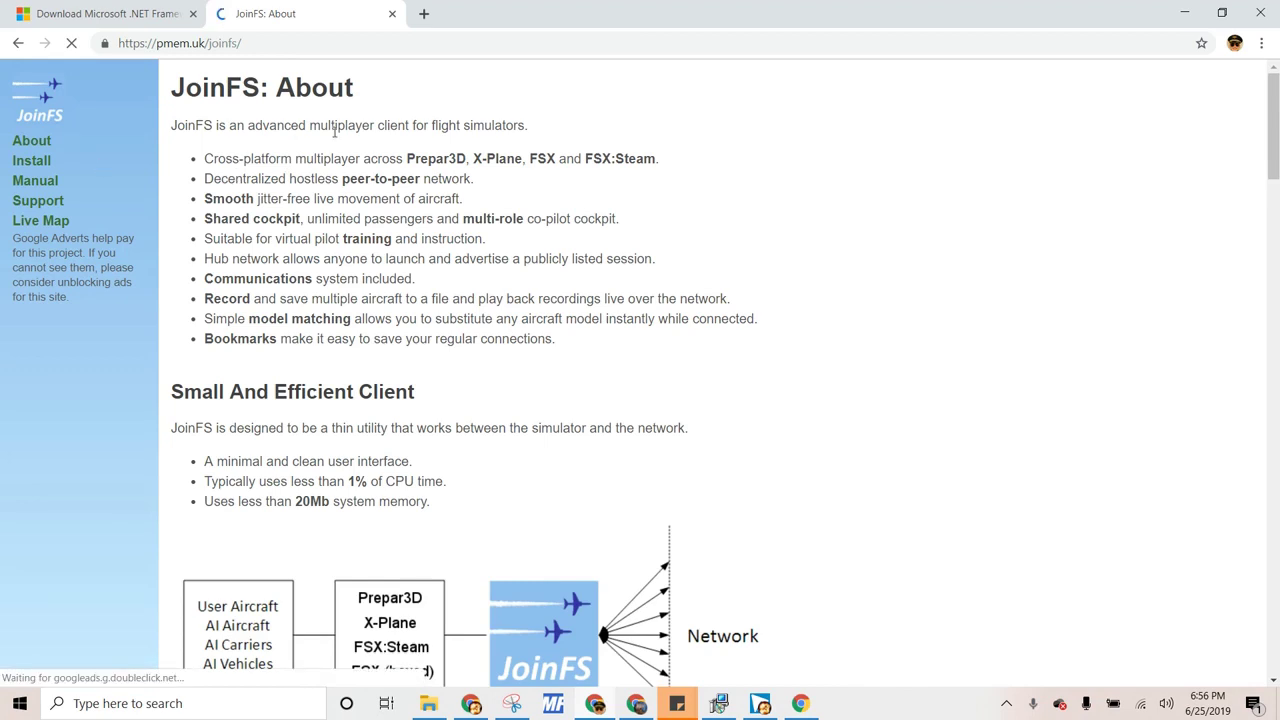
click(24, 165)
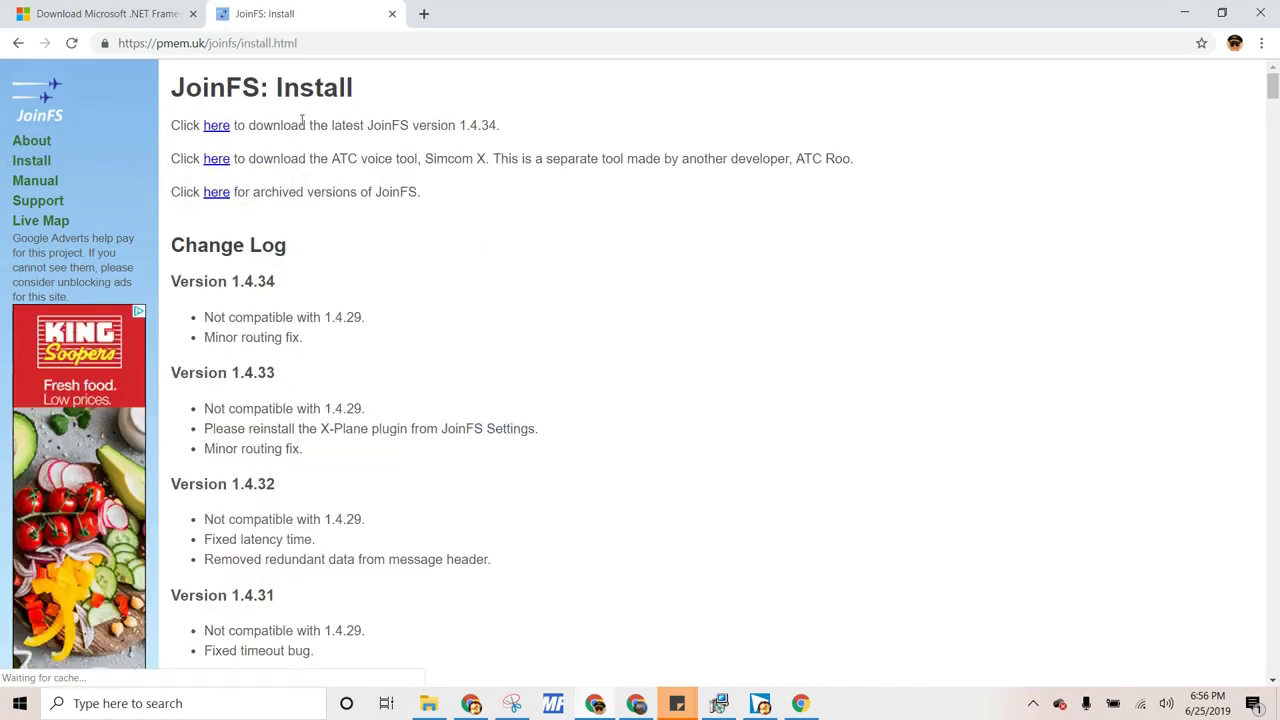
drag(490, 125, 180, 126)
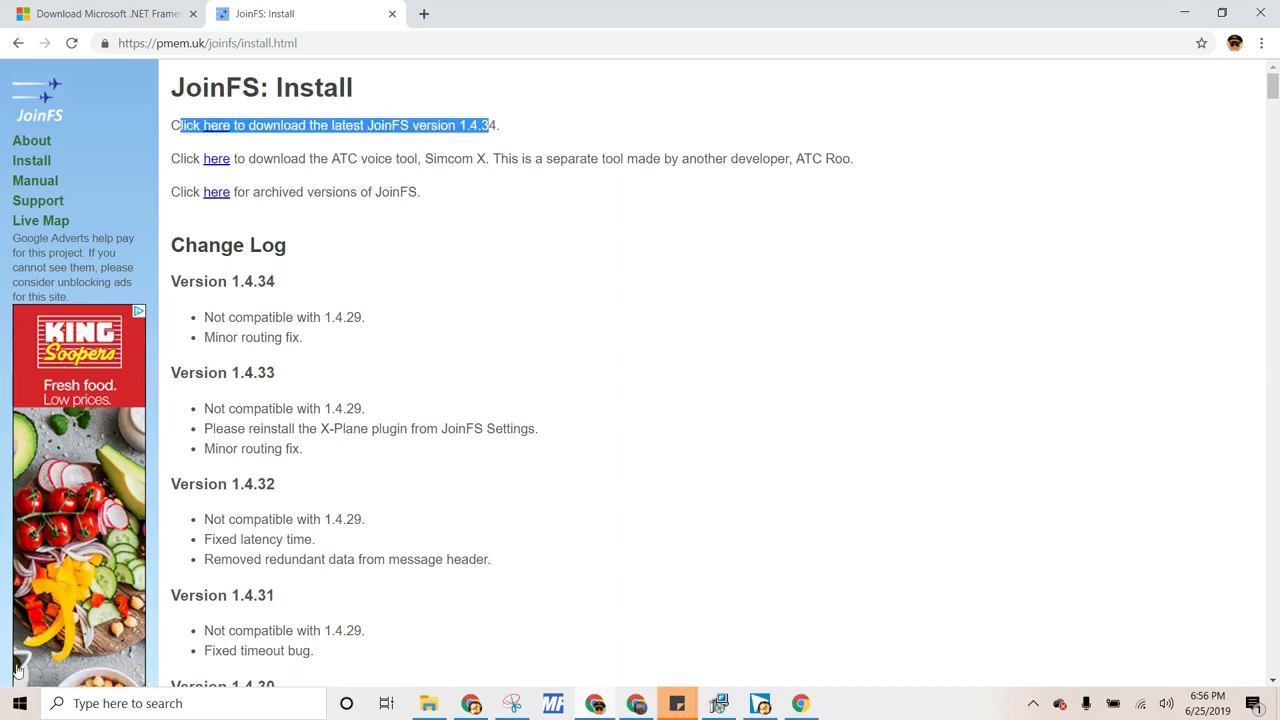
Step: Look at the English download files offered for Microsoft .NET Framework 2.0 Service Pack 2, including NetFx20SP2_x86.exe
click(720, 705)
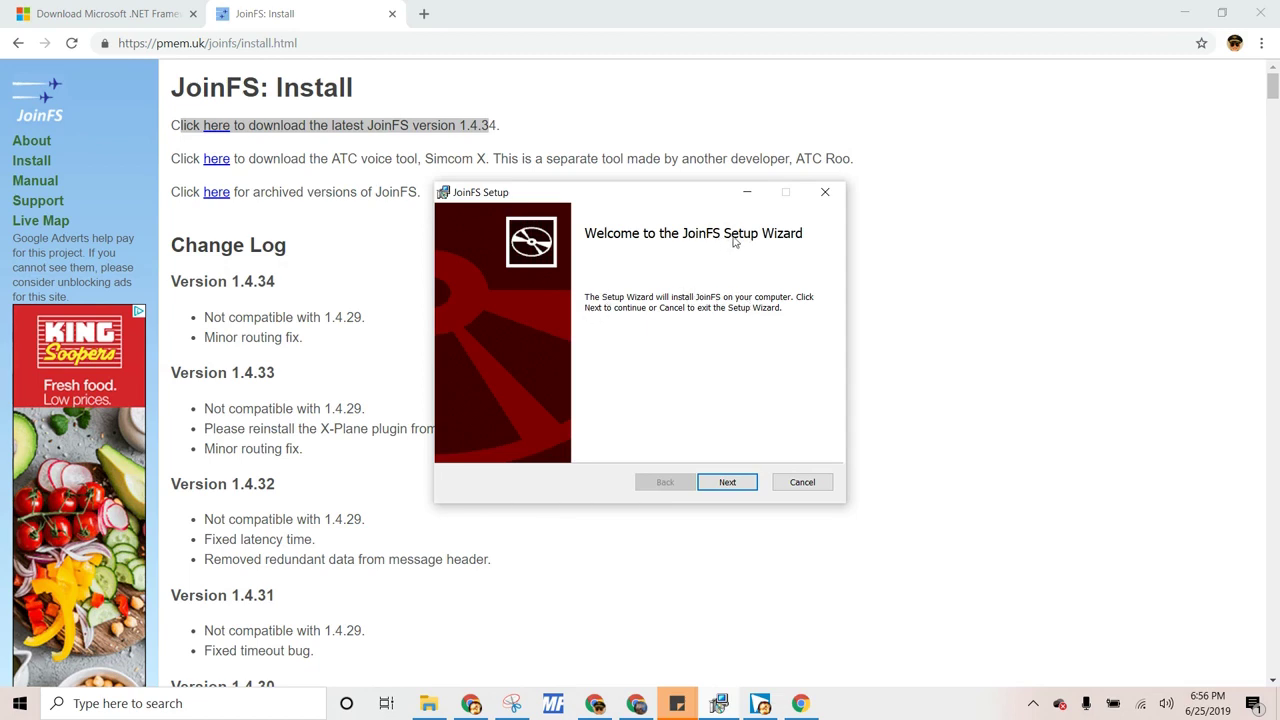
click(107, 5)
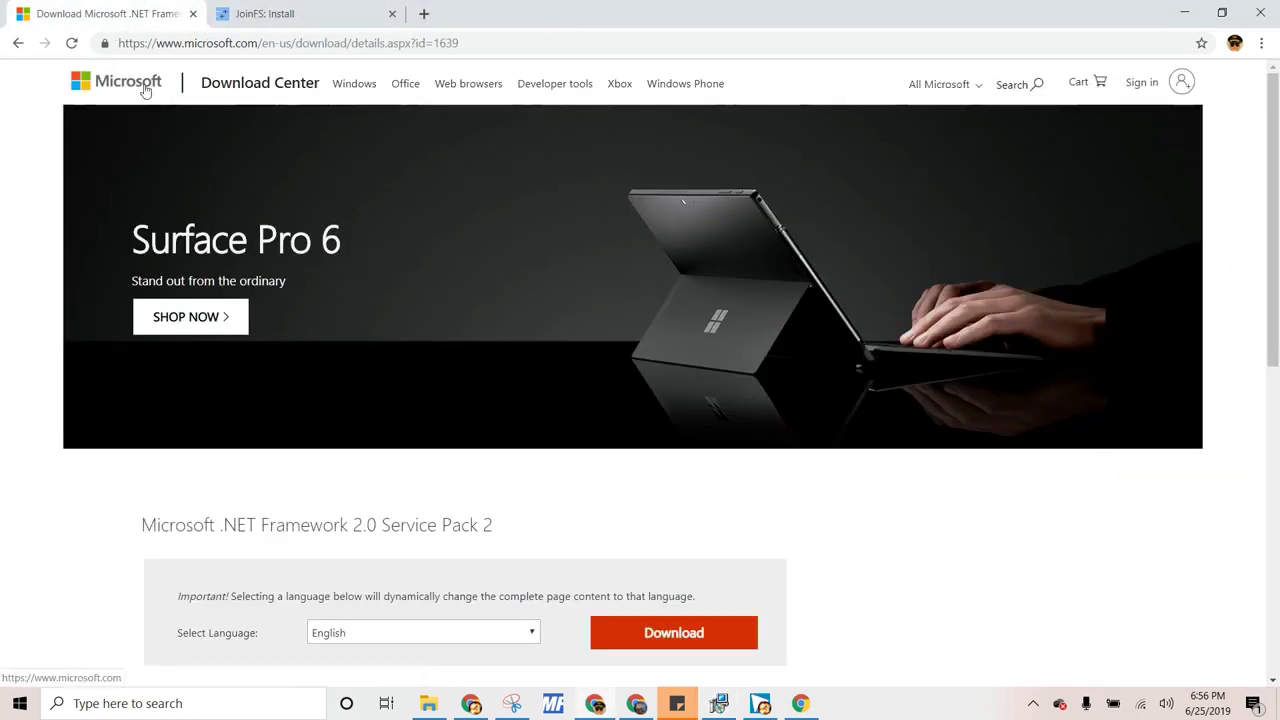
scroll(423, 477, down, 2)
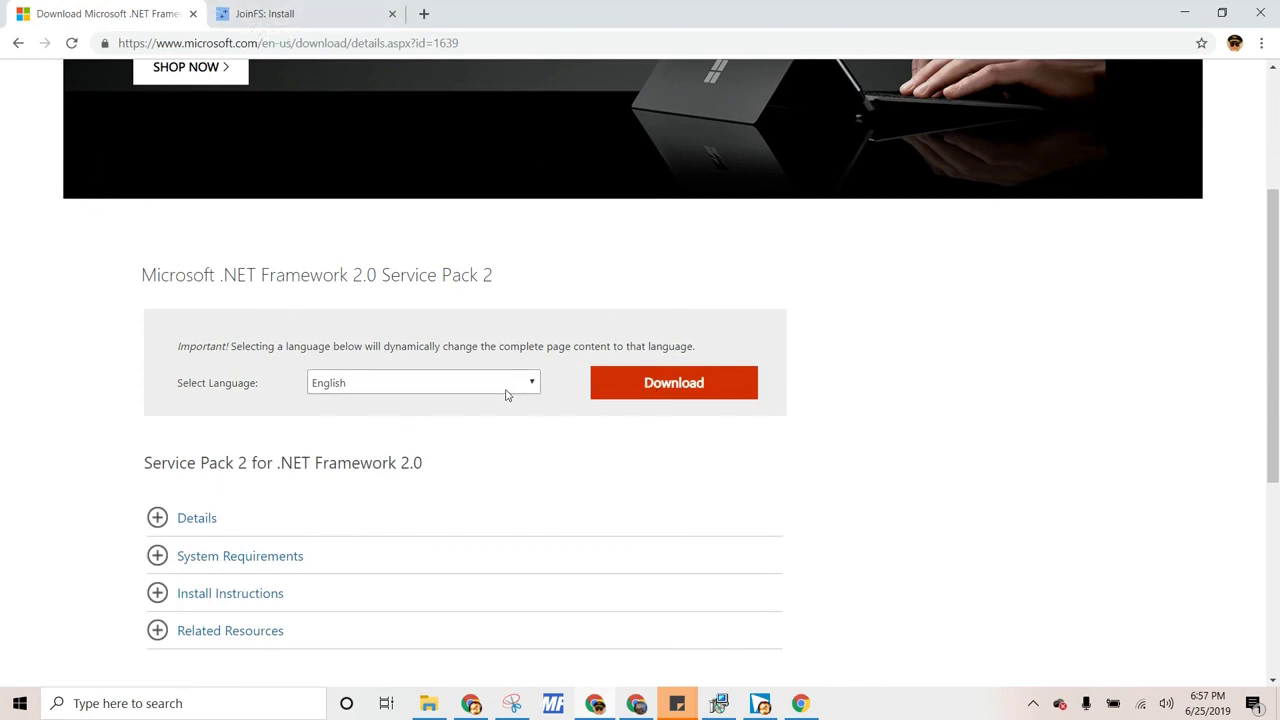
click(706, 394)
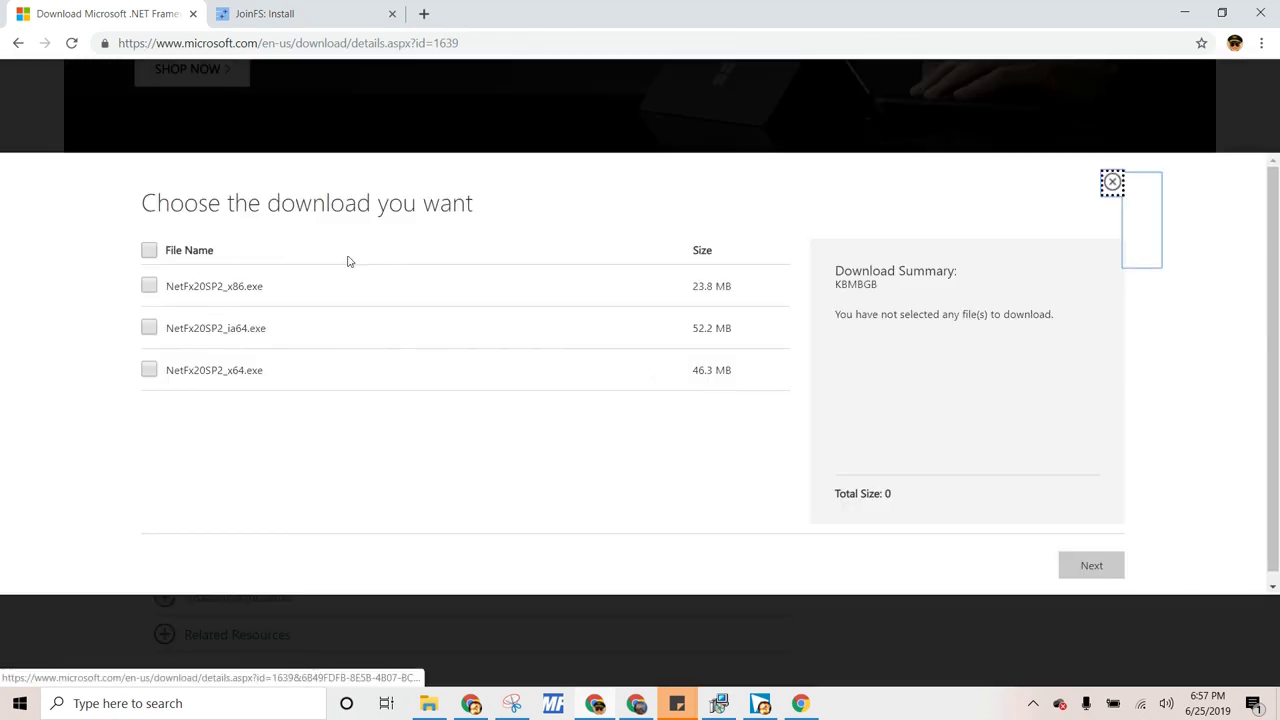
drag(140, 290, 529, 290)
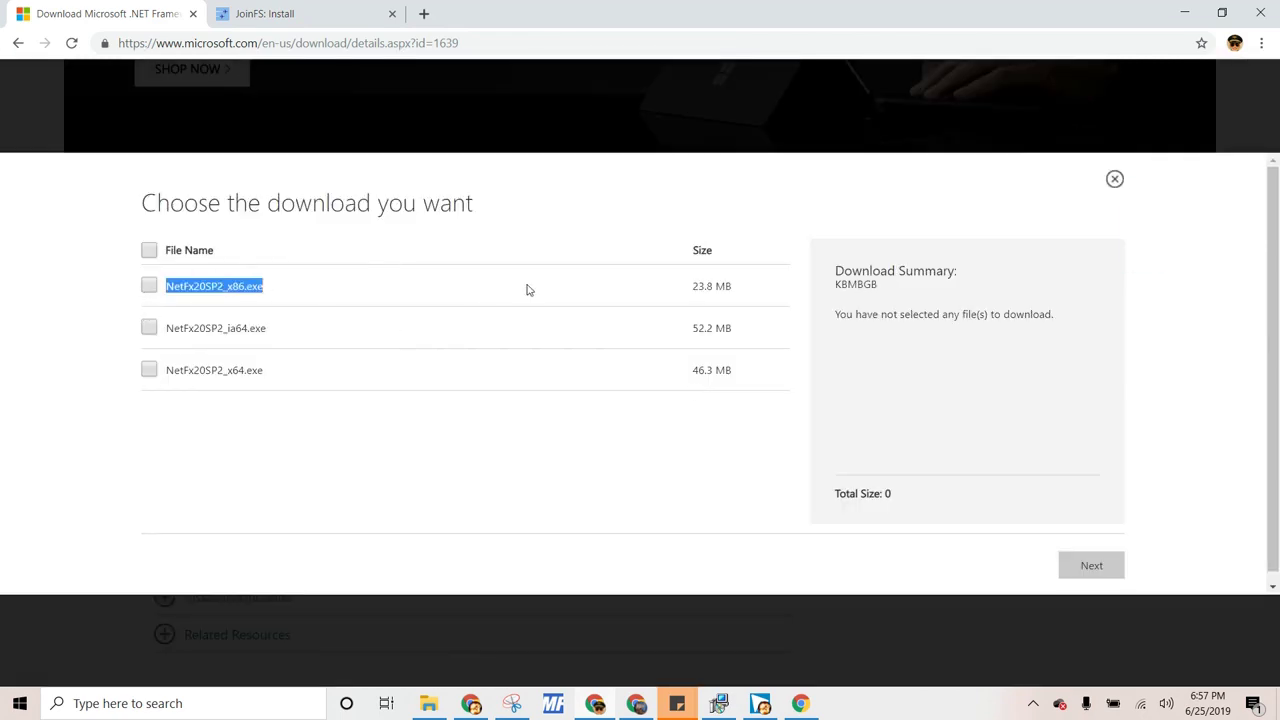
click(514, 526)
drag(299, 277, 1, 309)
click(1, 309)
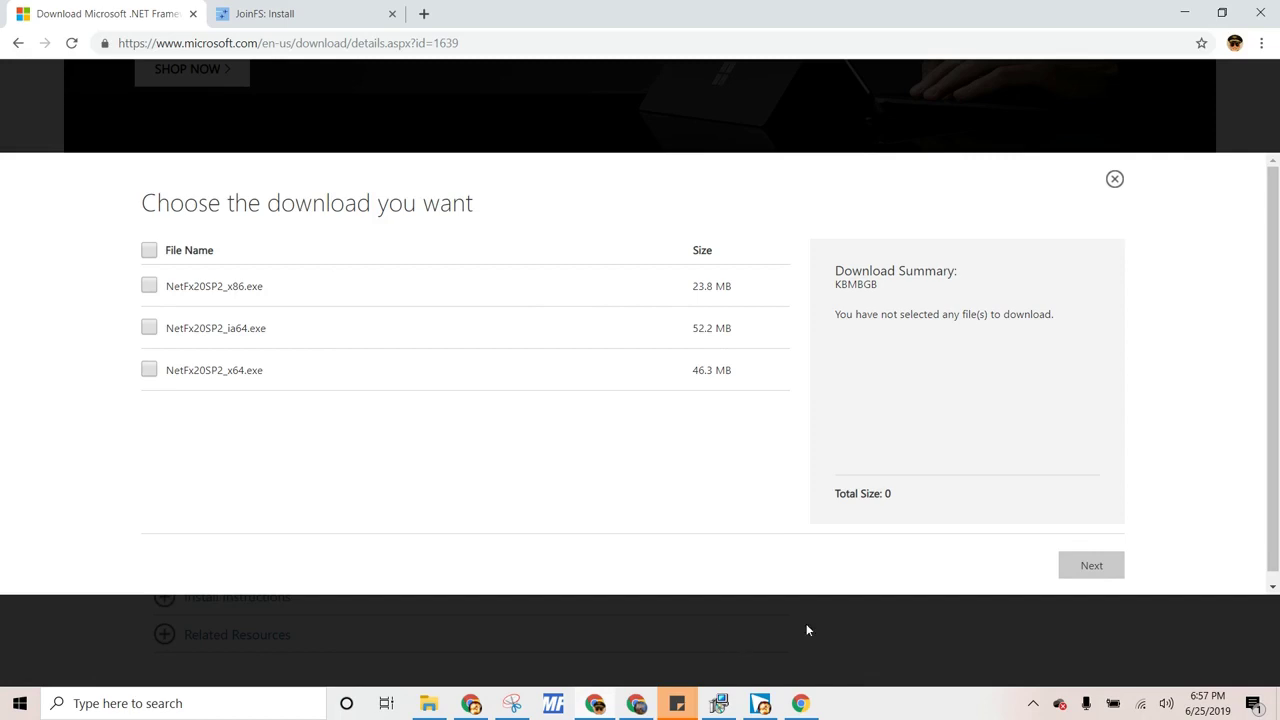
Step: Switch to the JoinFS Setup wizard, accept the license agreement and review its Reverse Engineering clause
click(722, 706)
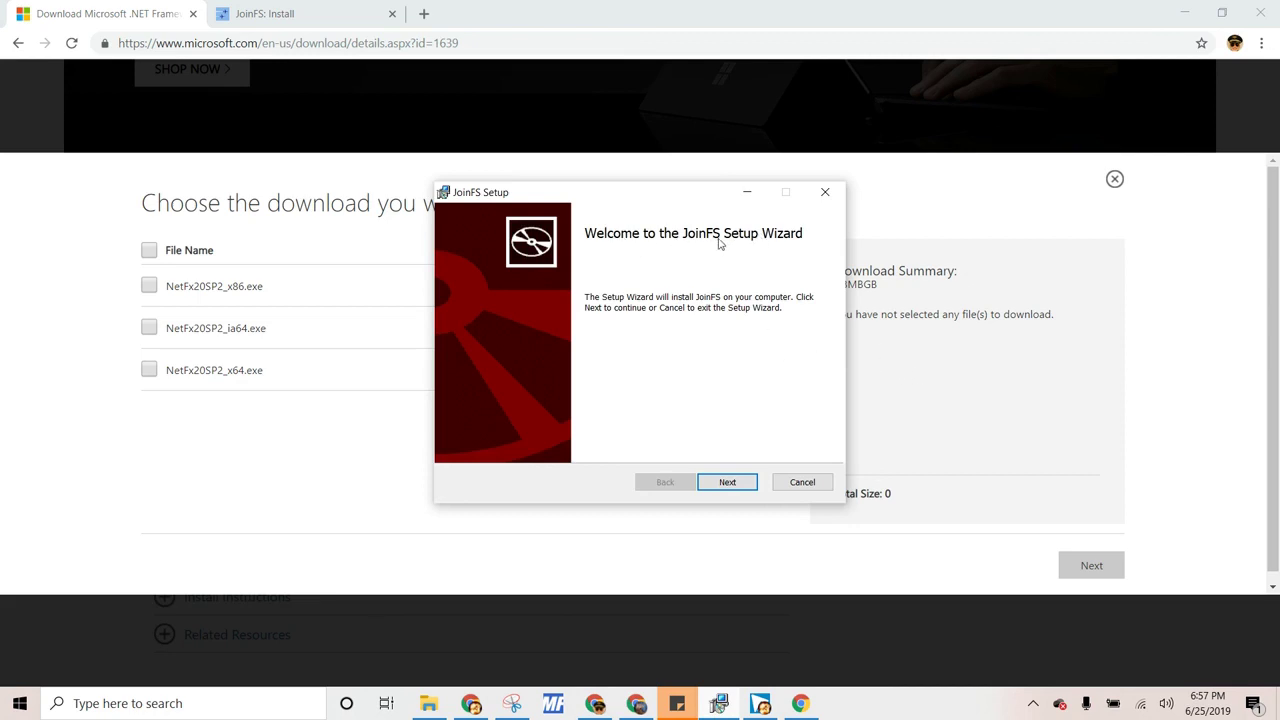
click(728, 482)
click(493, 448)
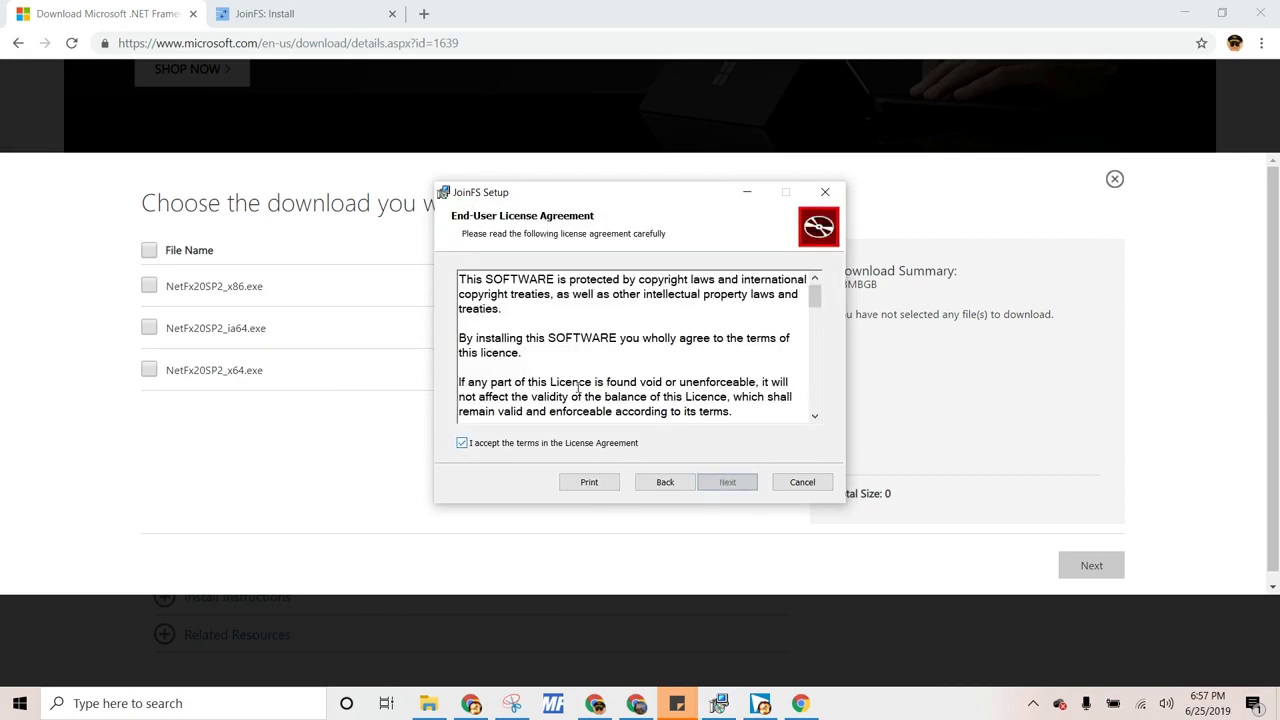
drag(815, 296, 842, 426)
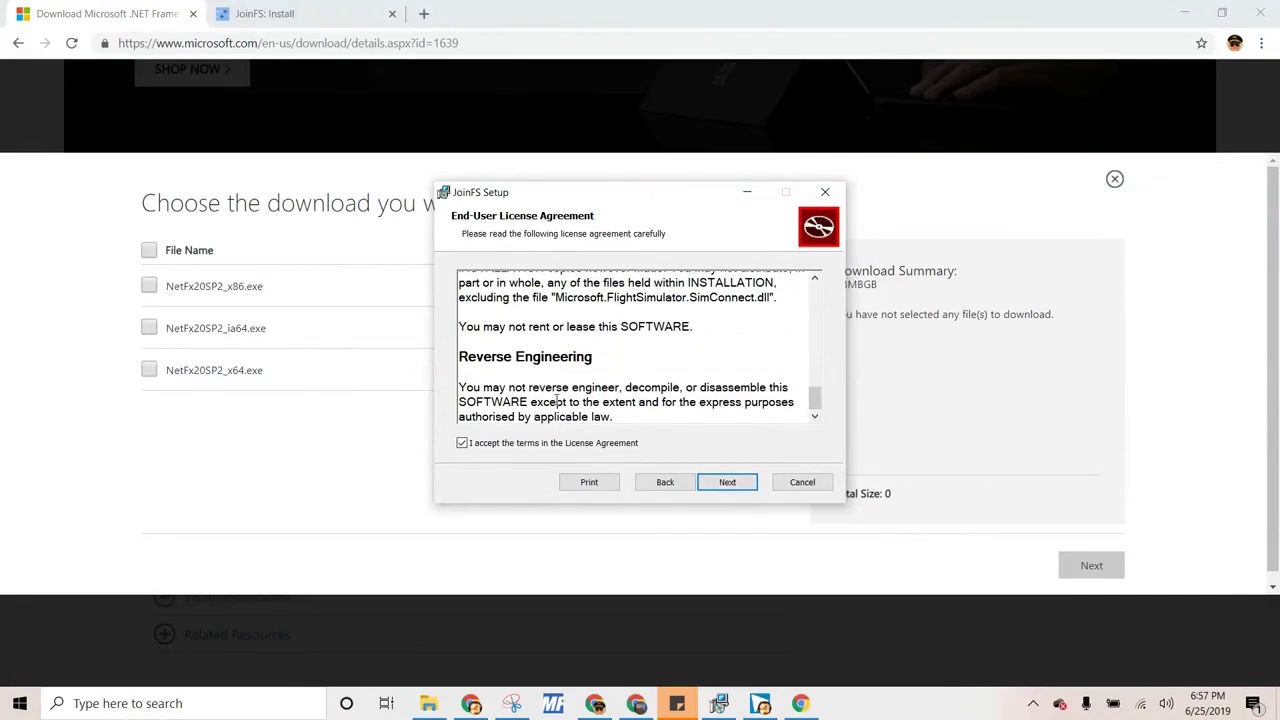
drag(549, 402, 762, 406)
drag(690, 378, 770, 387)
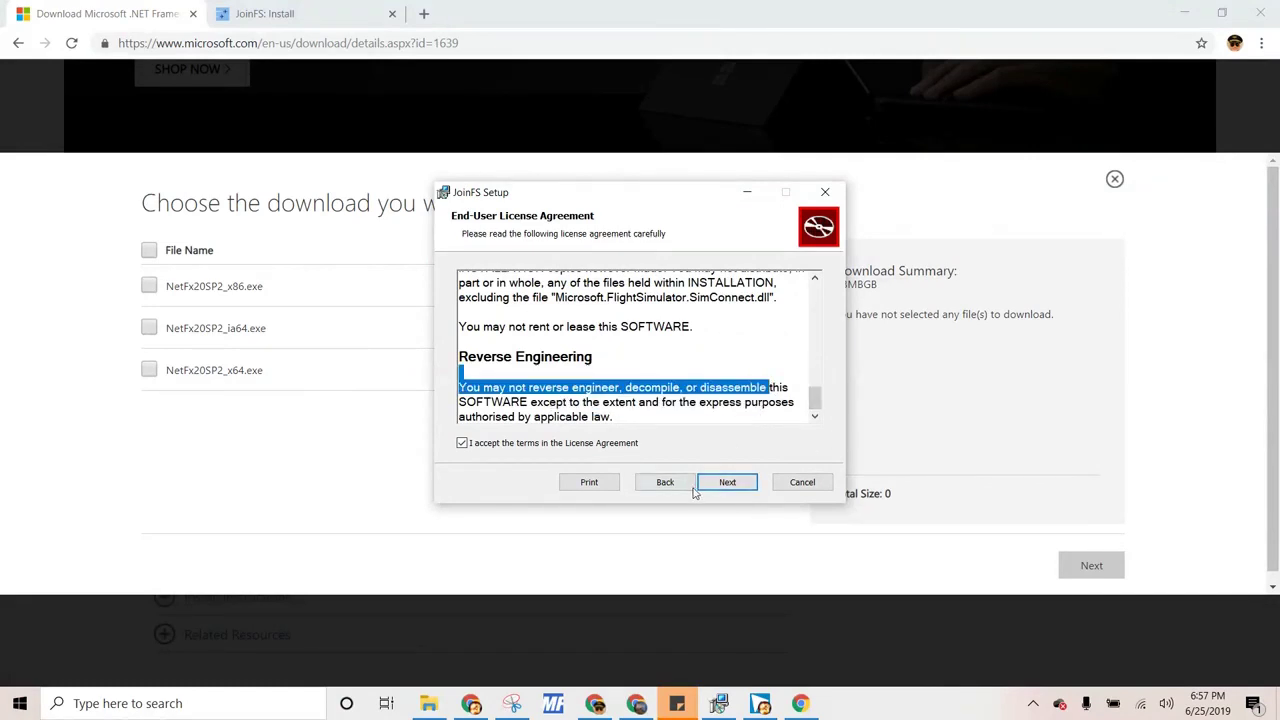
Step: Install JoinFS to the default folder C:\Program Files (x86)\JoinFS\ and finish the setup wizard
click(724, 483)
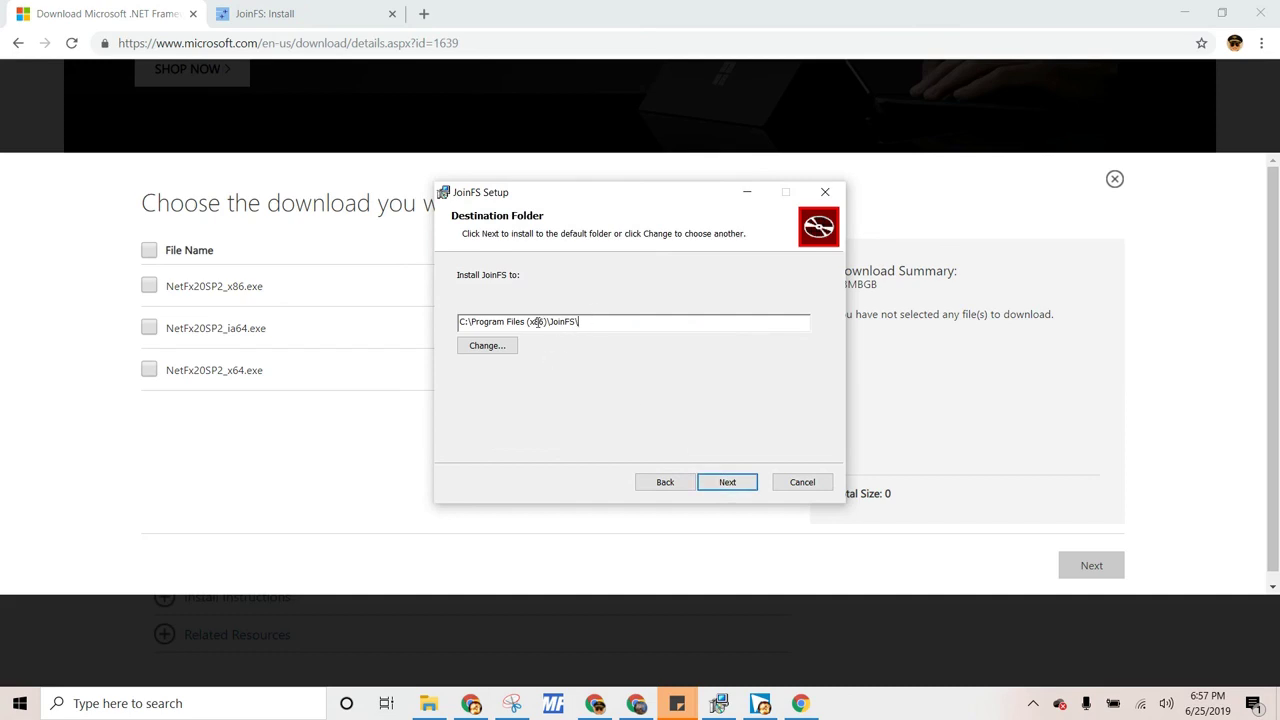
click(746, 483)
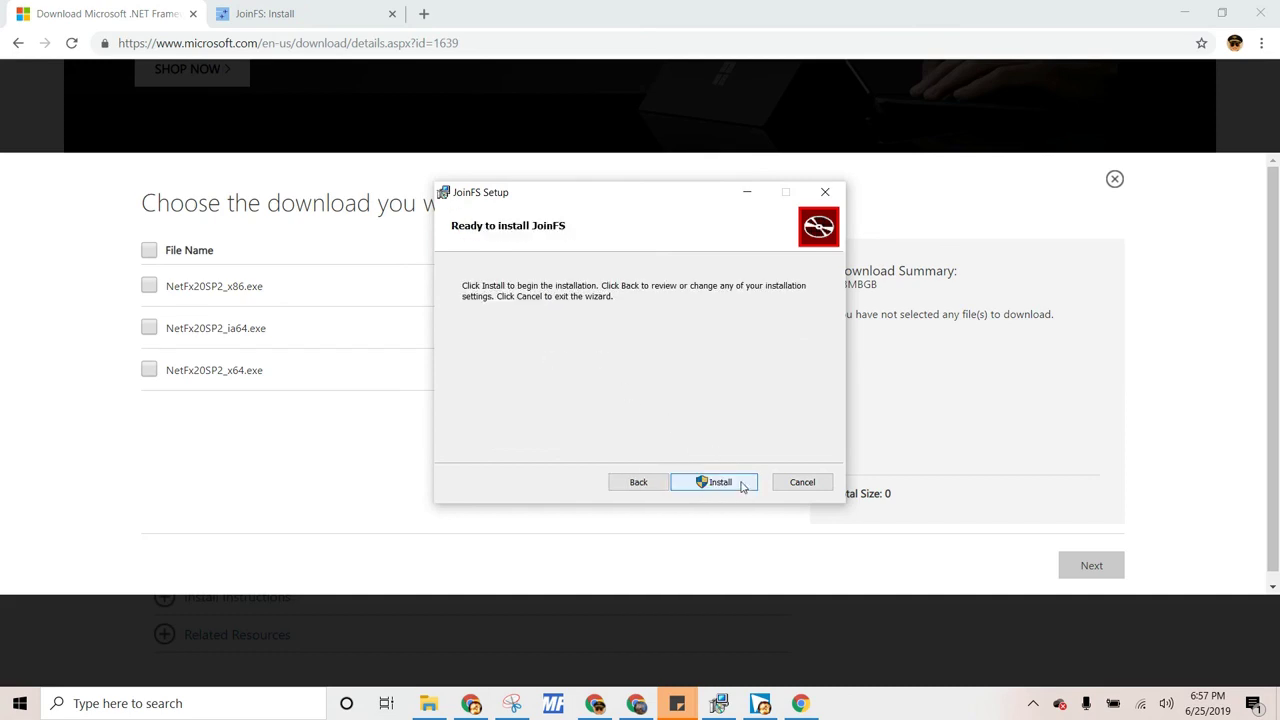
click(741, 485)
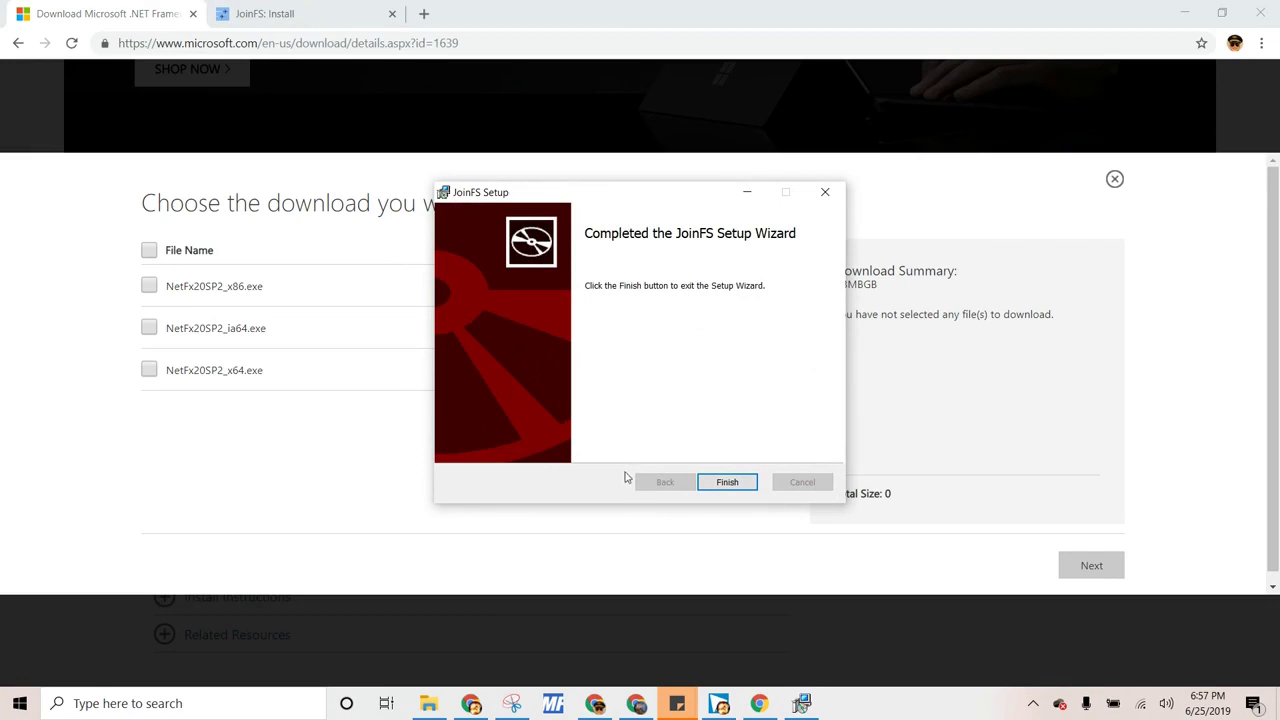
click(729, 484)
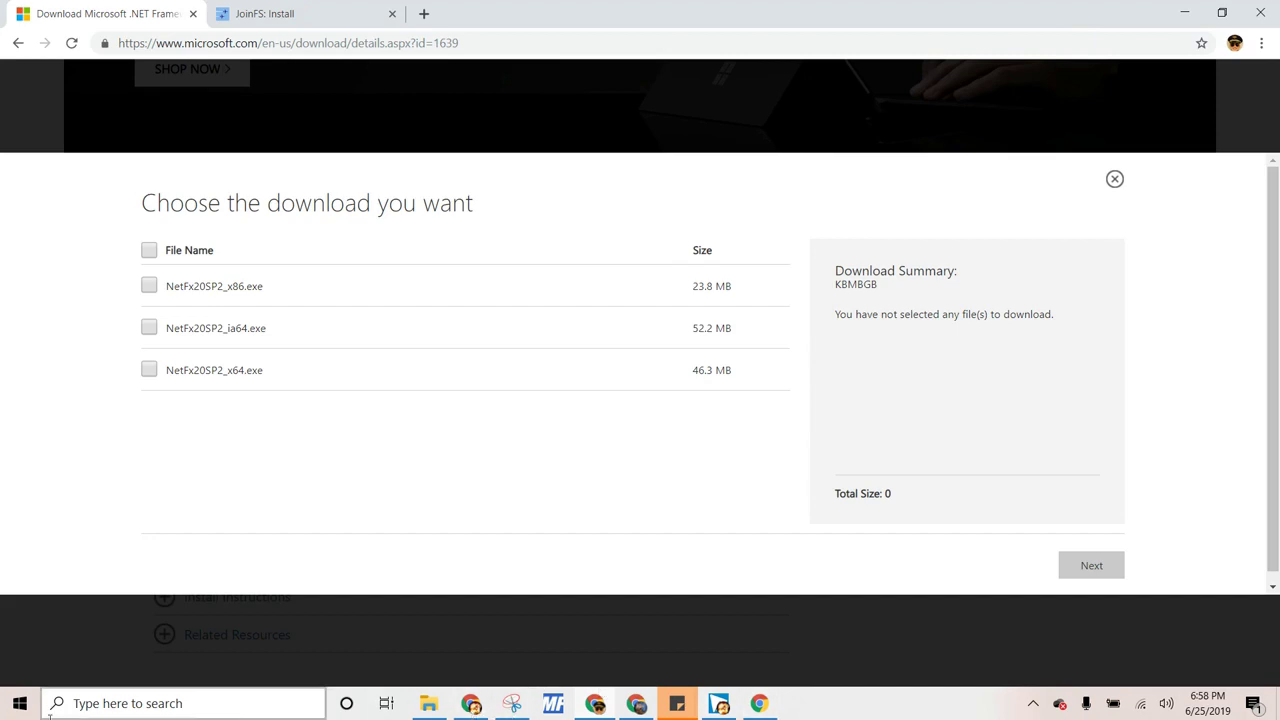
Step: Launch JoinFS, minimize the browser and allow JoinFS through Windows Defender Firewall on public networks
click(20, 703)
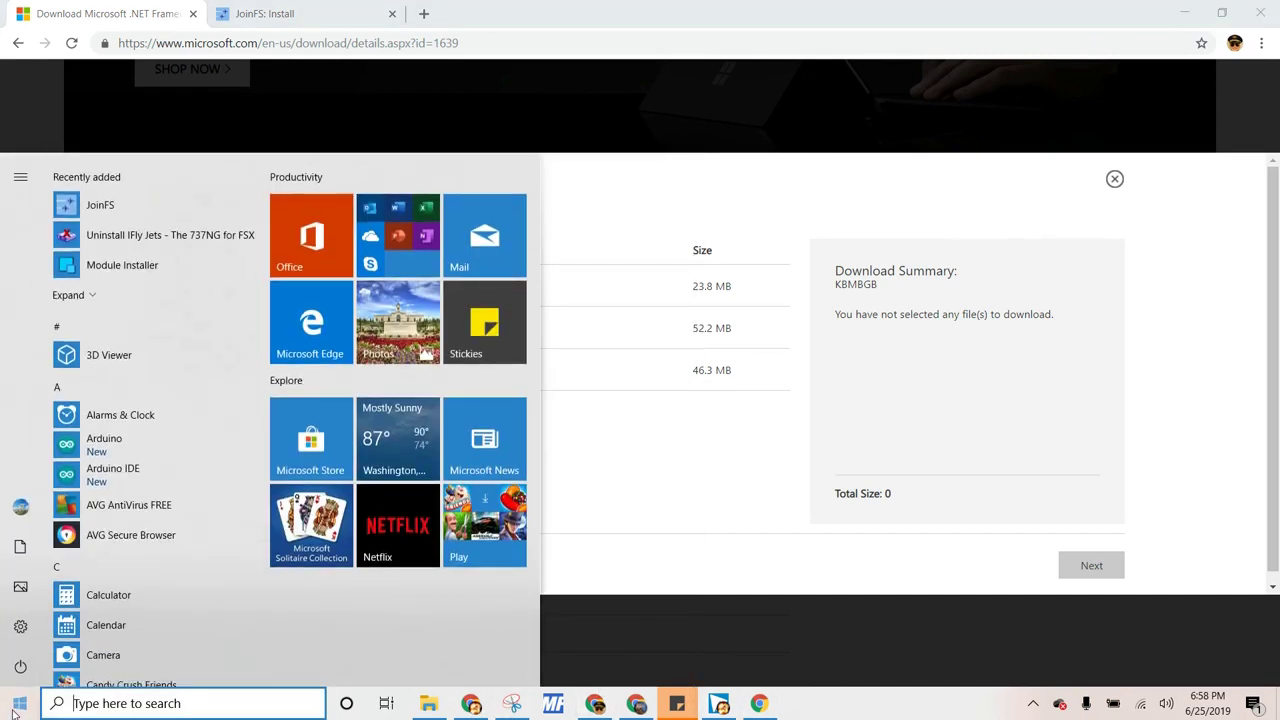
click(100, 205)
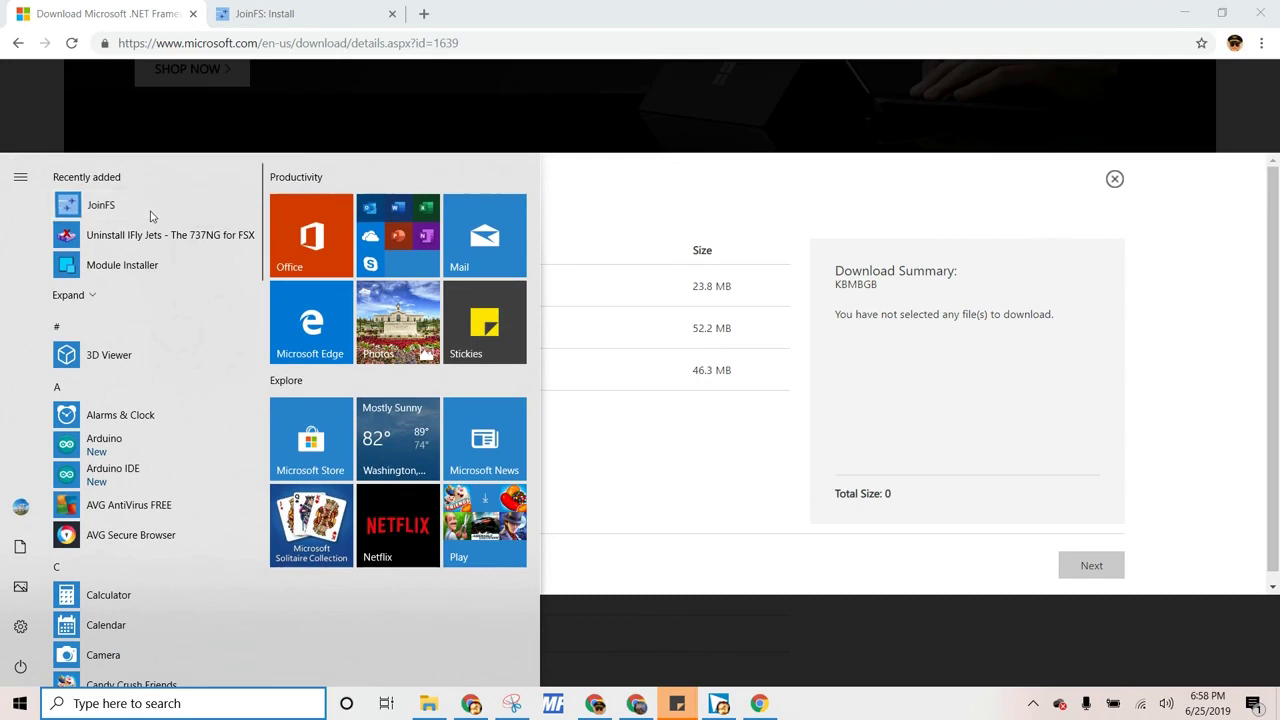
click(1182, 14)
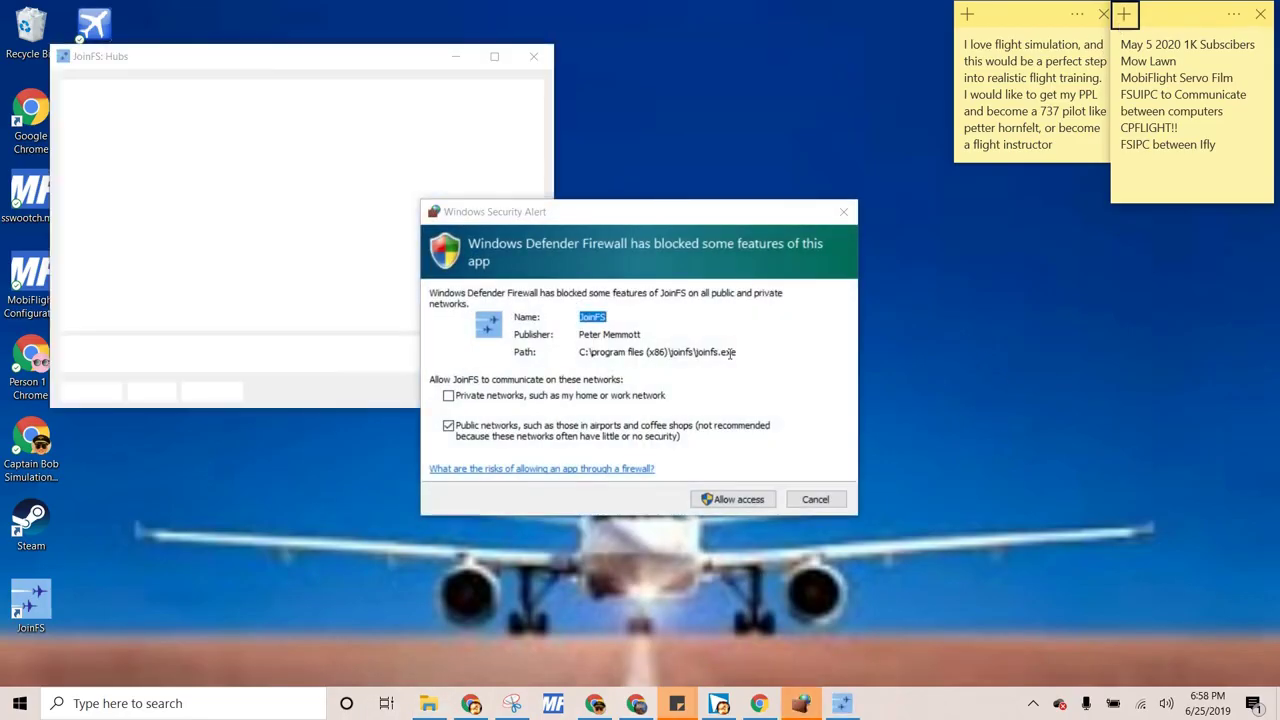
drag(587, 212, 762, 86)
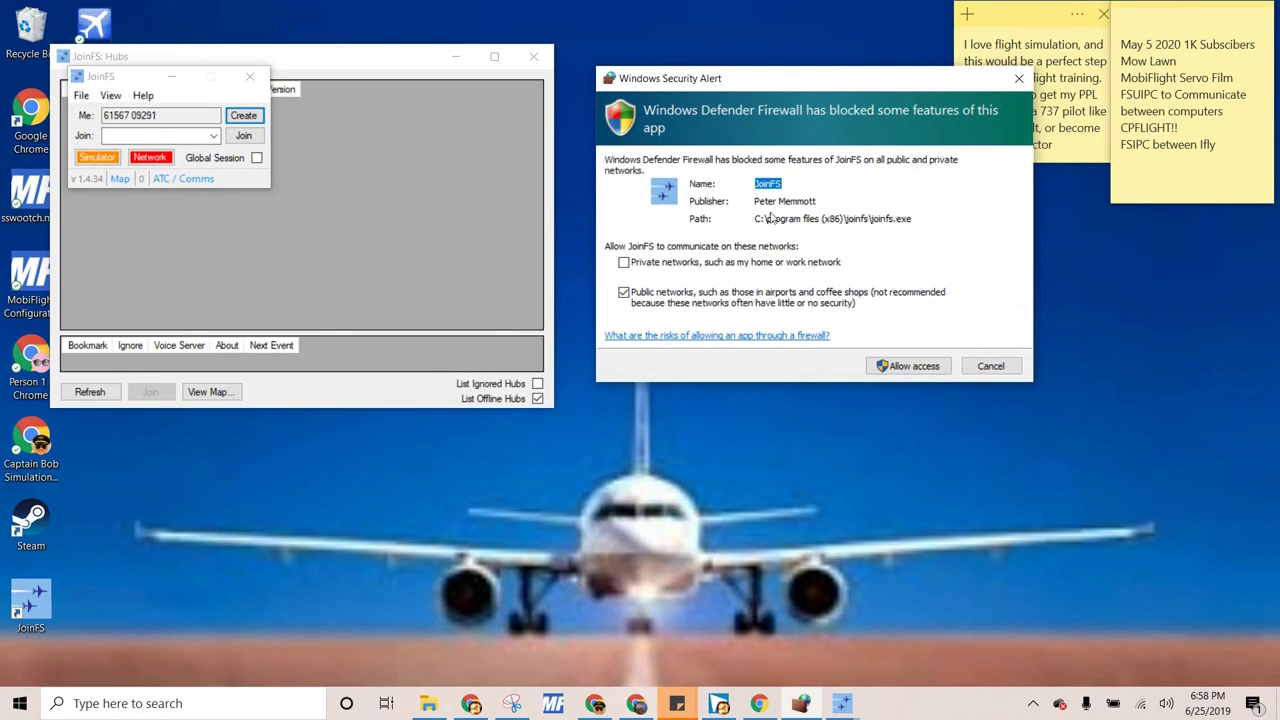
click(908, 368)
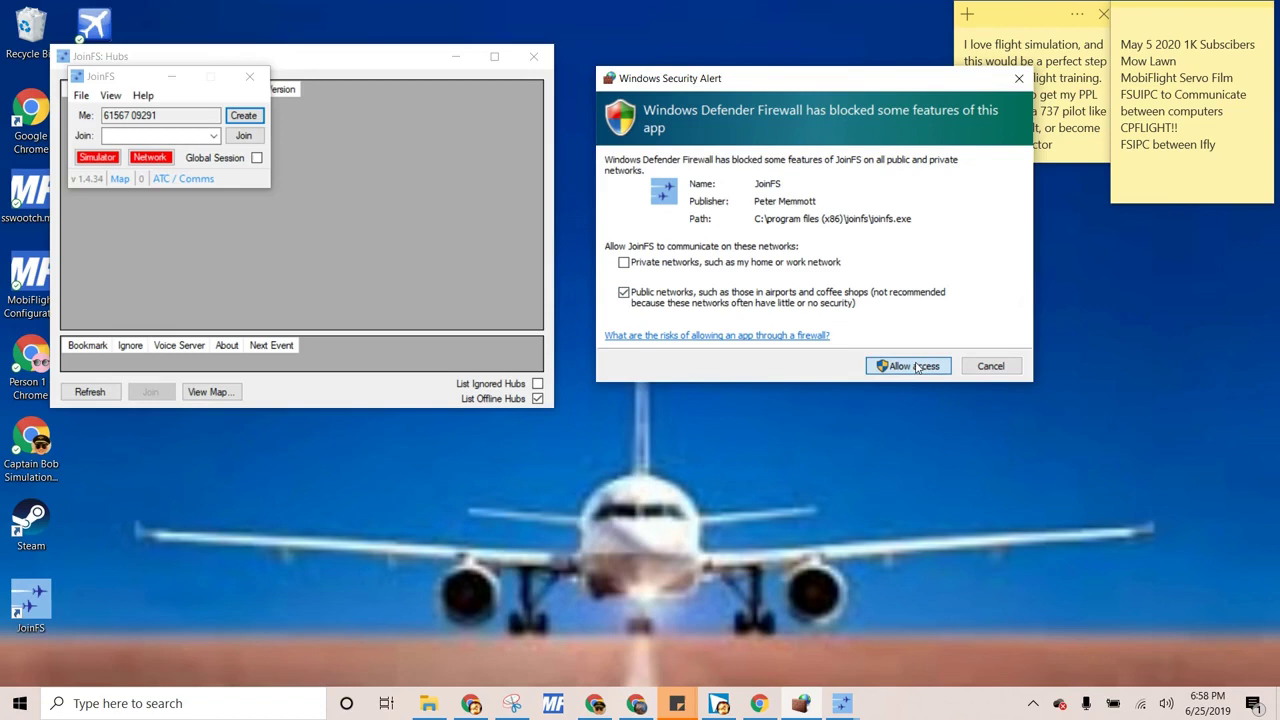
Step: Point out the Me address in the main JoinFS window and move that window clear of the Hubs window
drag(161, 115, 42, 117)
click(153, 115)
click(163, 116)
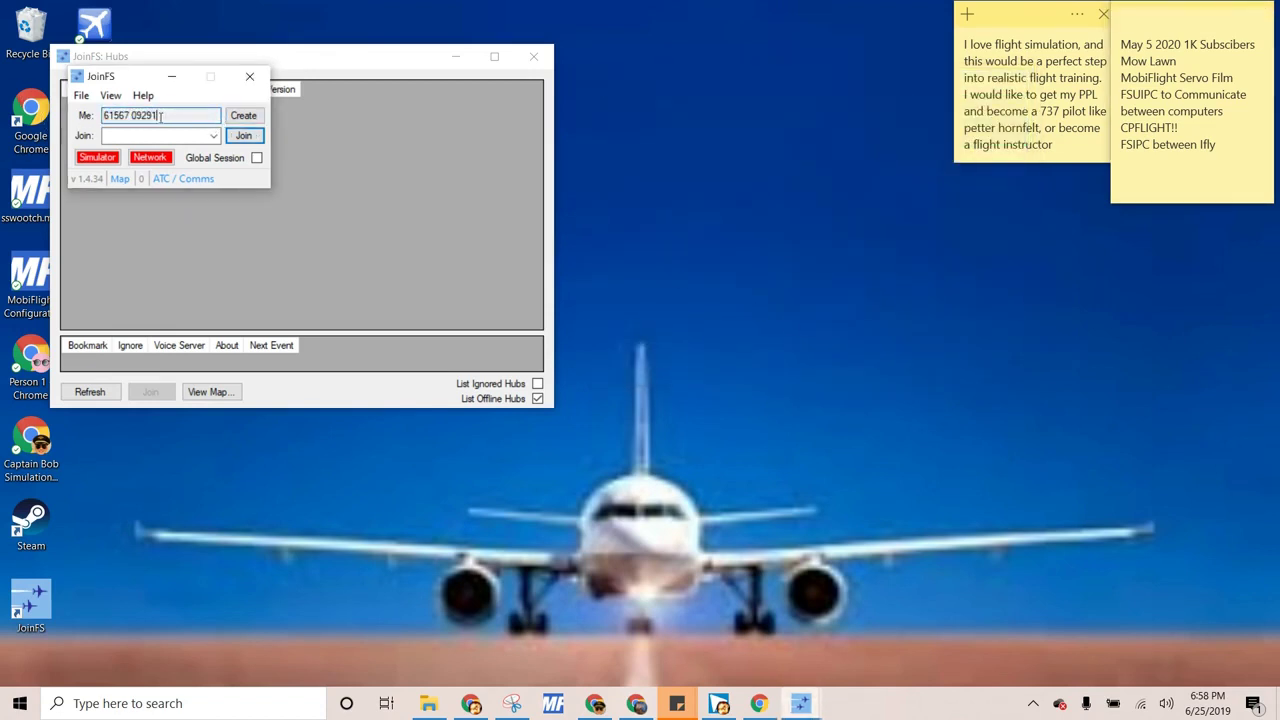
drag(130, 76, 750, 149)
click(769, 210)
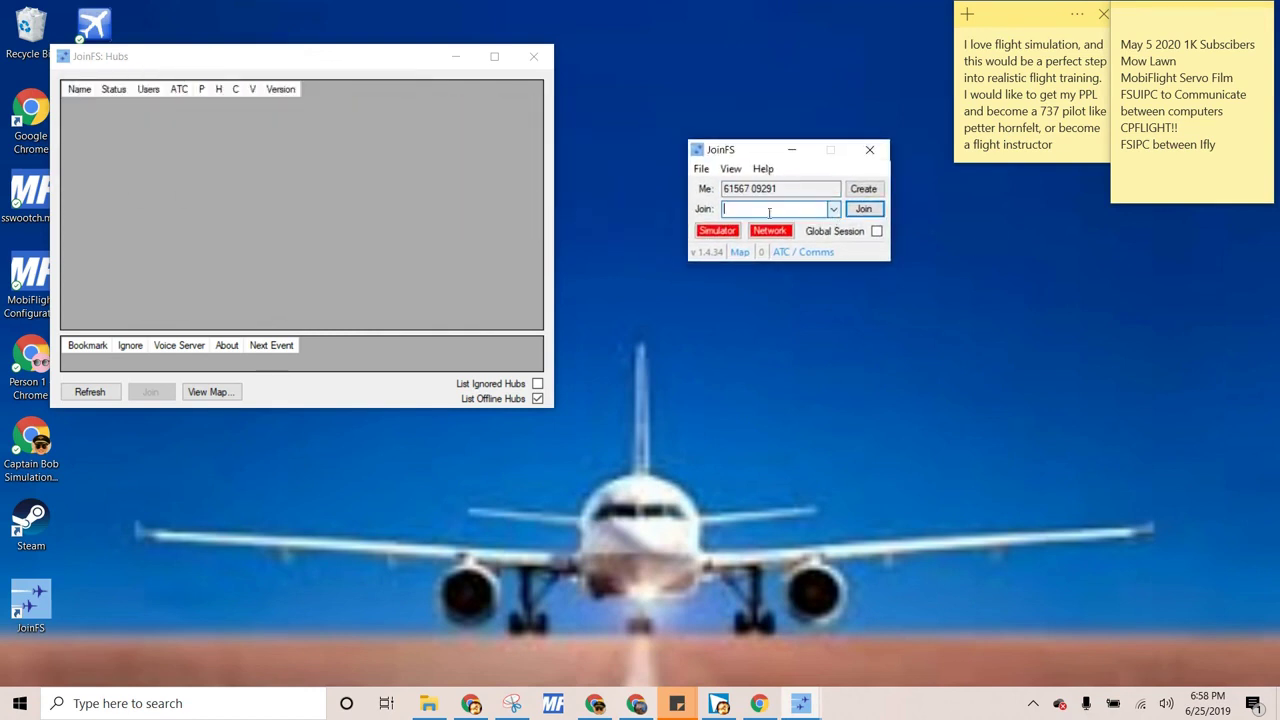
Step: Refresh the JoinFS hub list and join the Orbiters hub
click(185, 221)
click(90, 392)
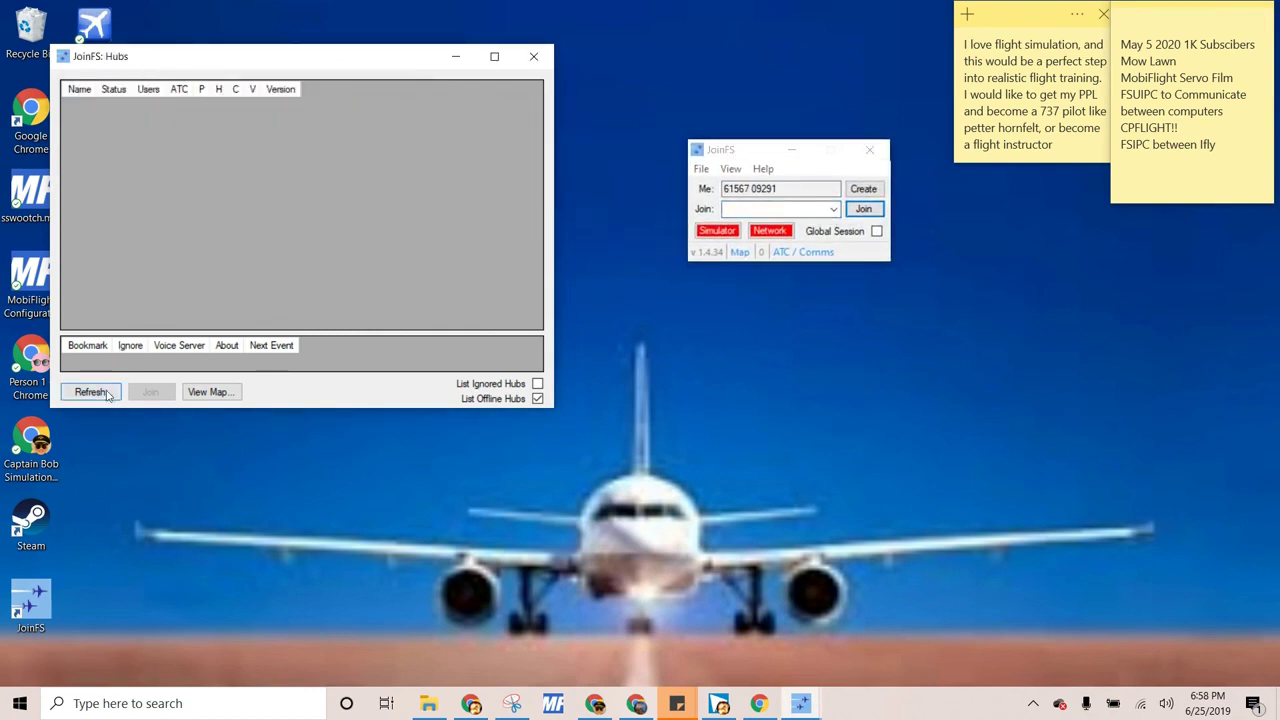
click(160, 396)
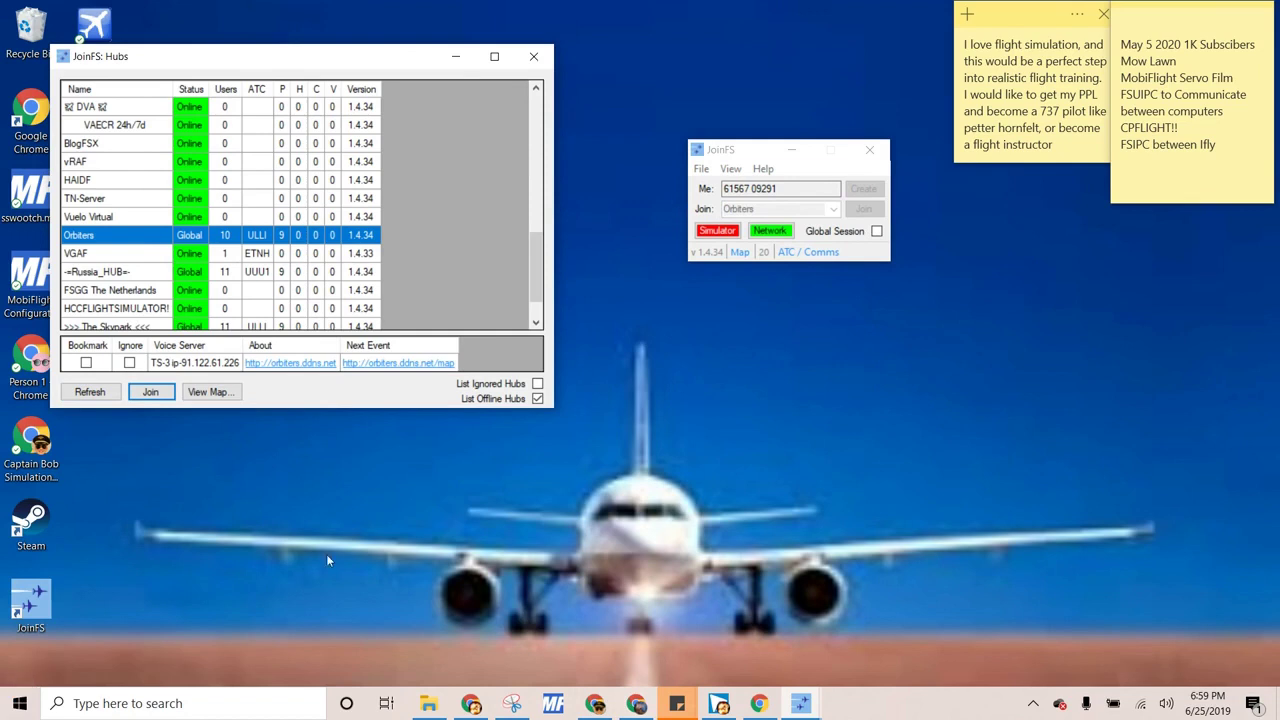
Step: Open Flight Simulator X: Steam Edition and set the free flight location to the airport with ID ULLI
click(12, 708)
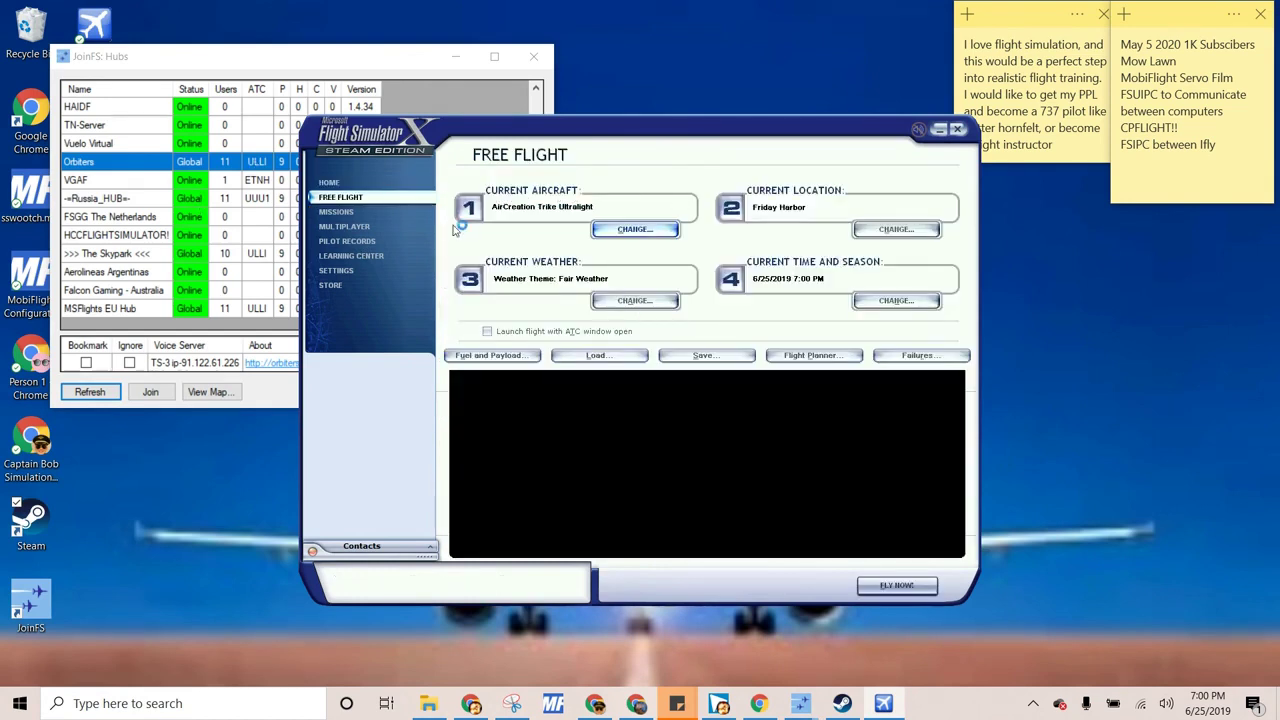
click(875, 230)
click(645, 229)
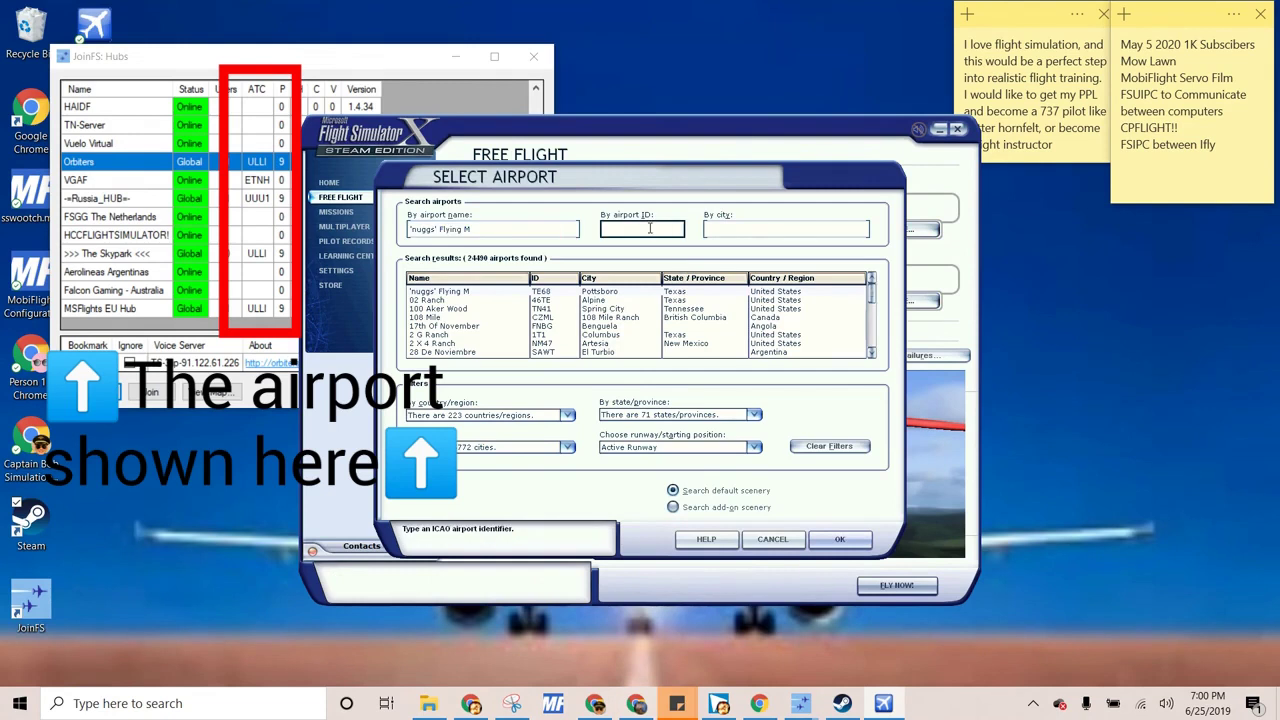
text(ULLI)
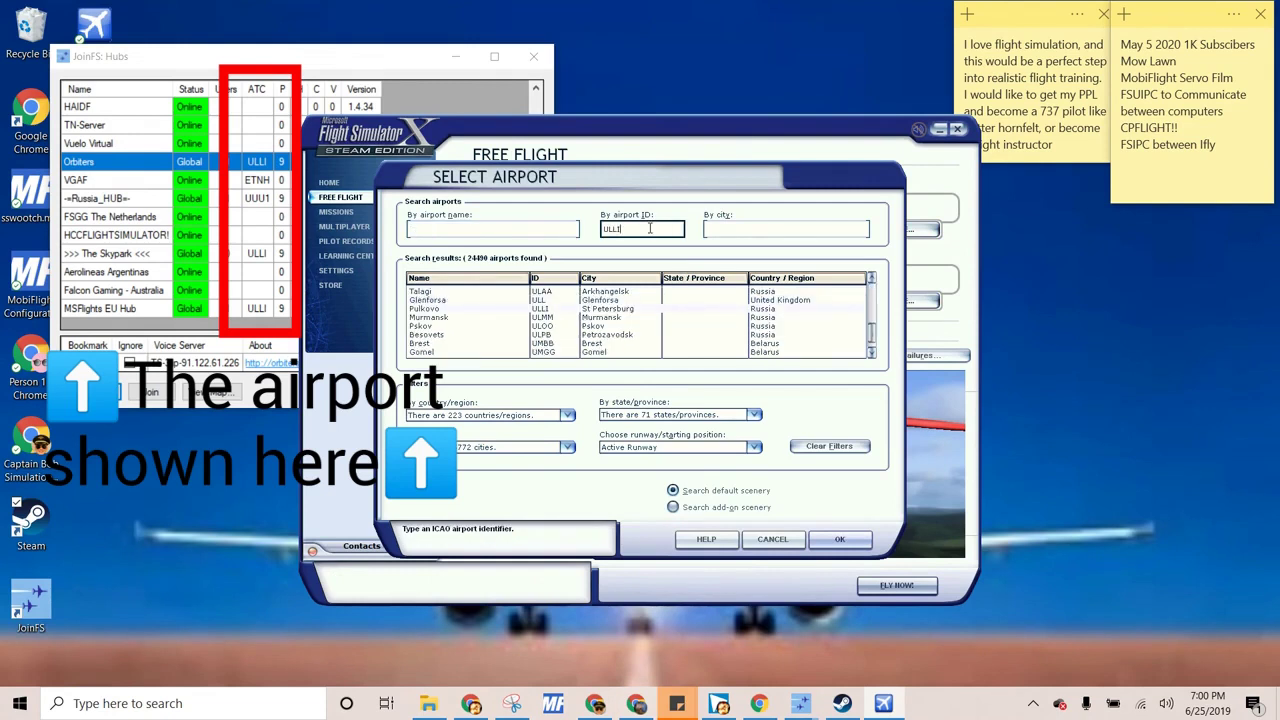
key(Return)
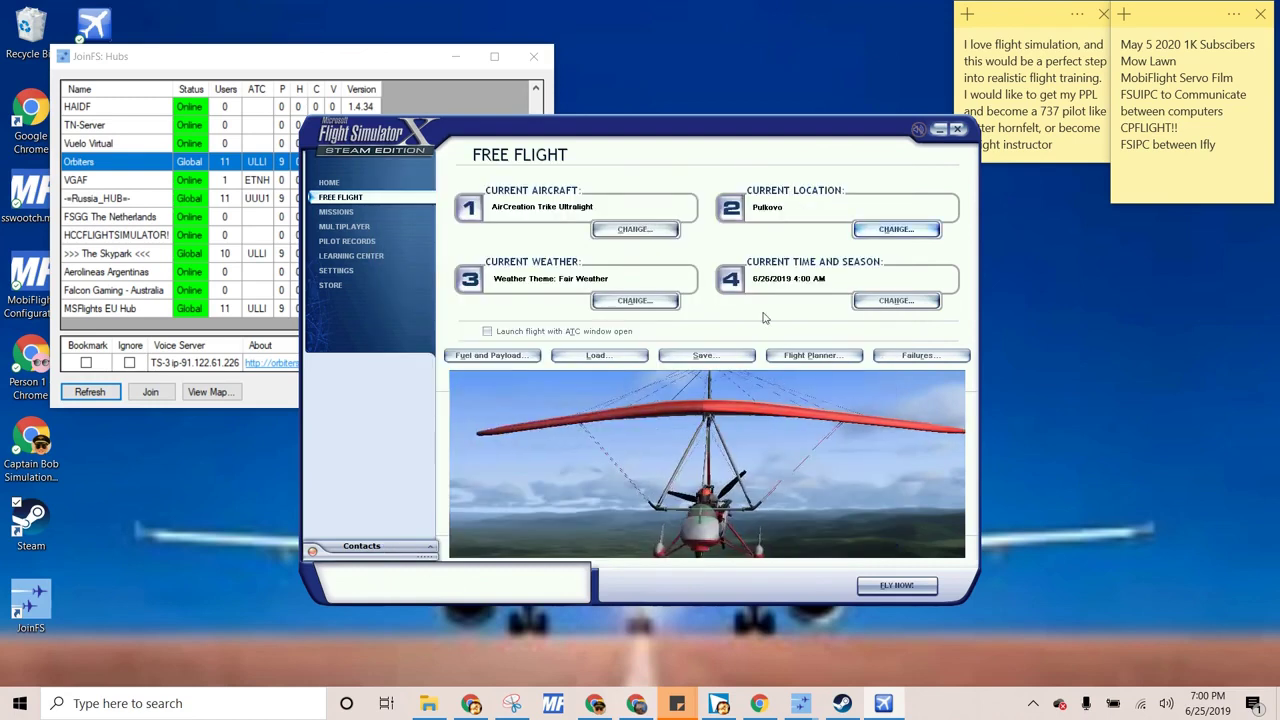
Step: Start the free flight and bring the main JoinFS window to the front while the scenery loads
click(897, 586)
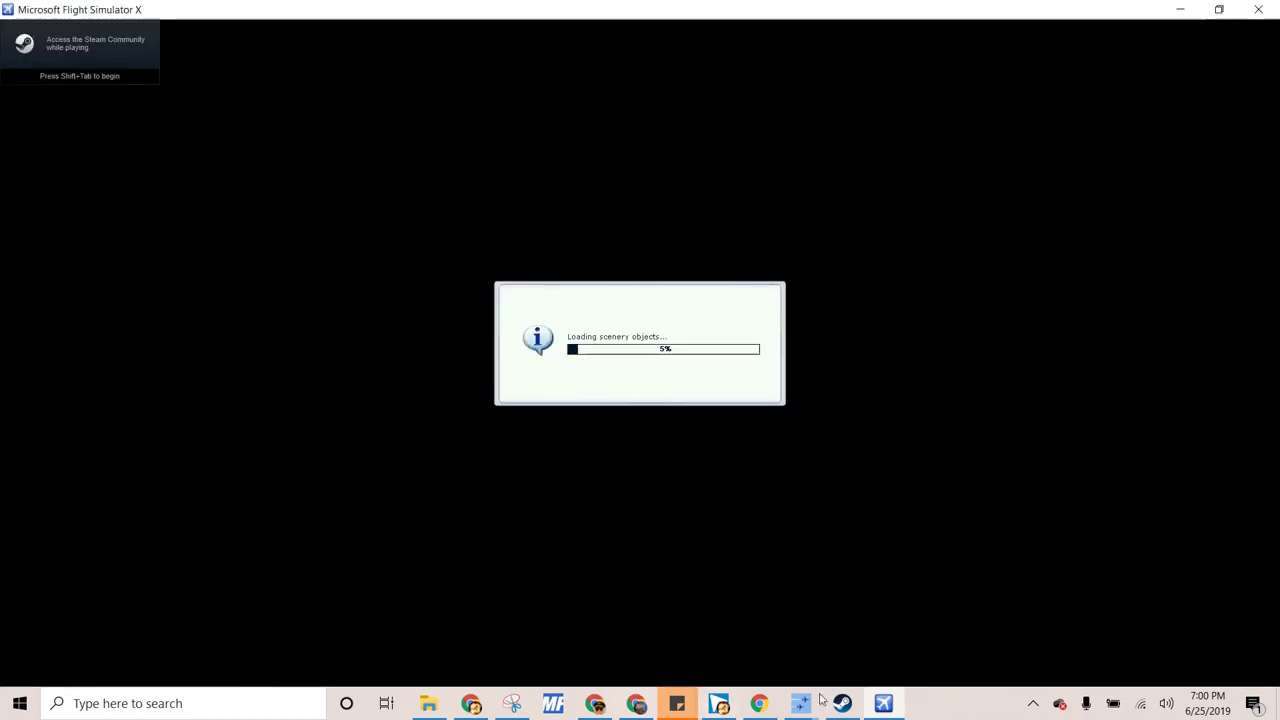
mouse_move(800, 703)
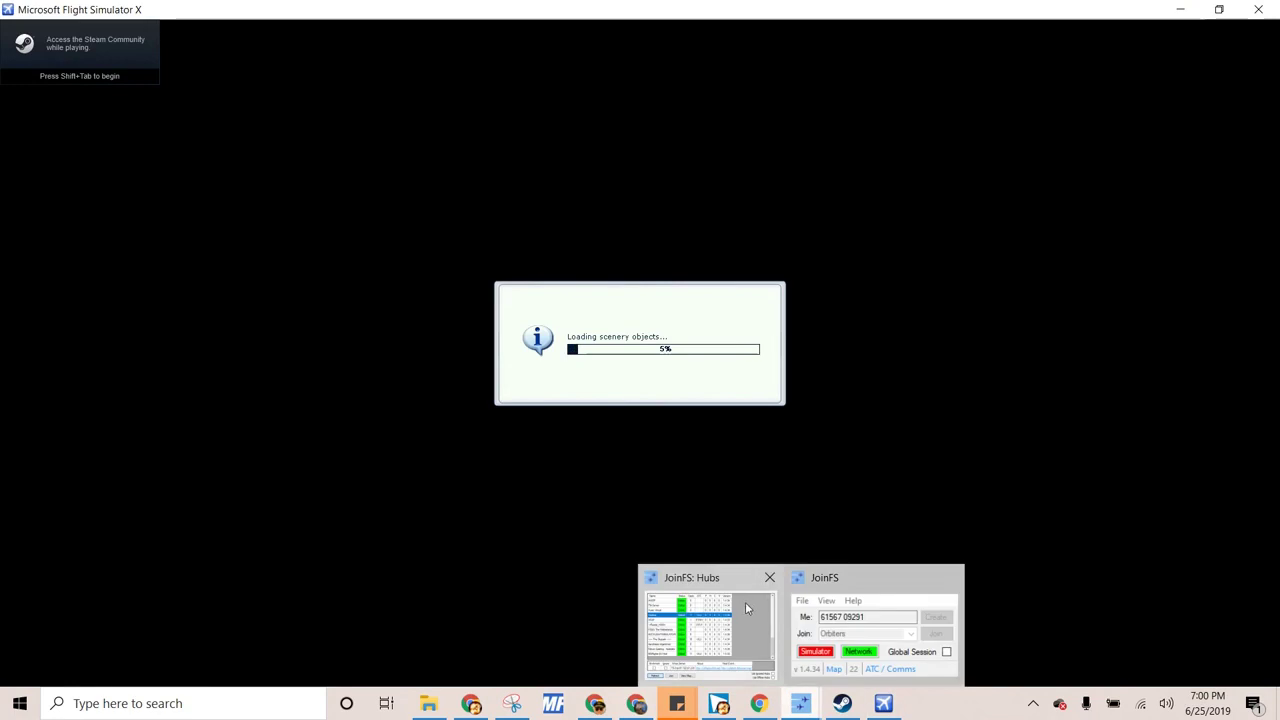
click(848, 630)
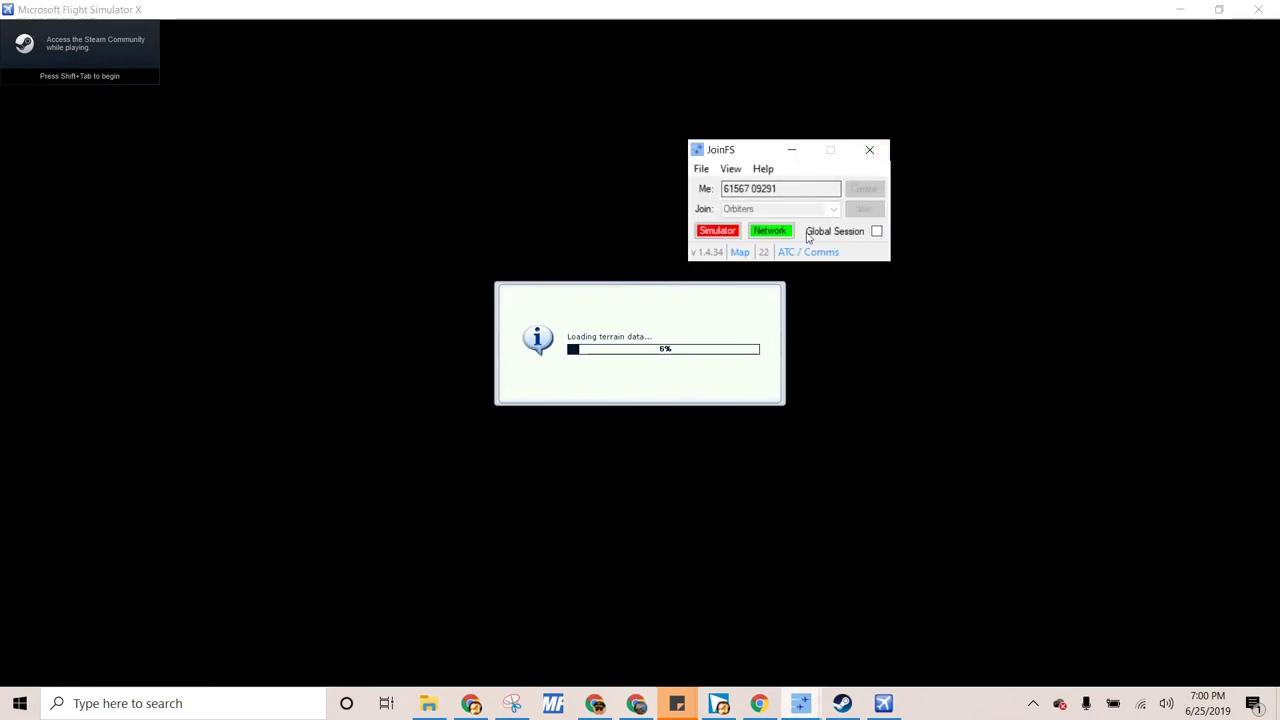
Step: Connect JoinFS to the simulator and accept the offer to scan for models, keeping the dialog clear of the loading progress
click(722, 233)
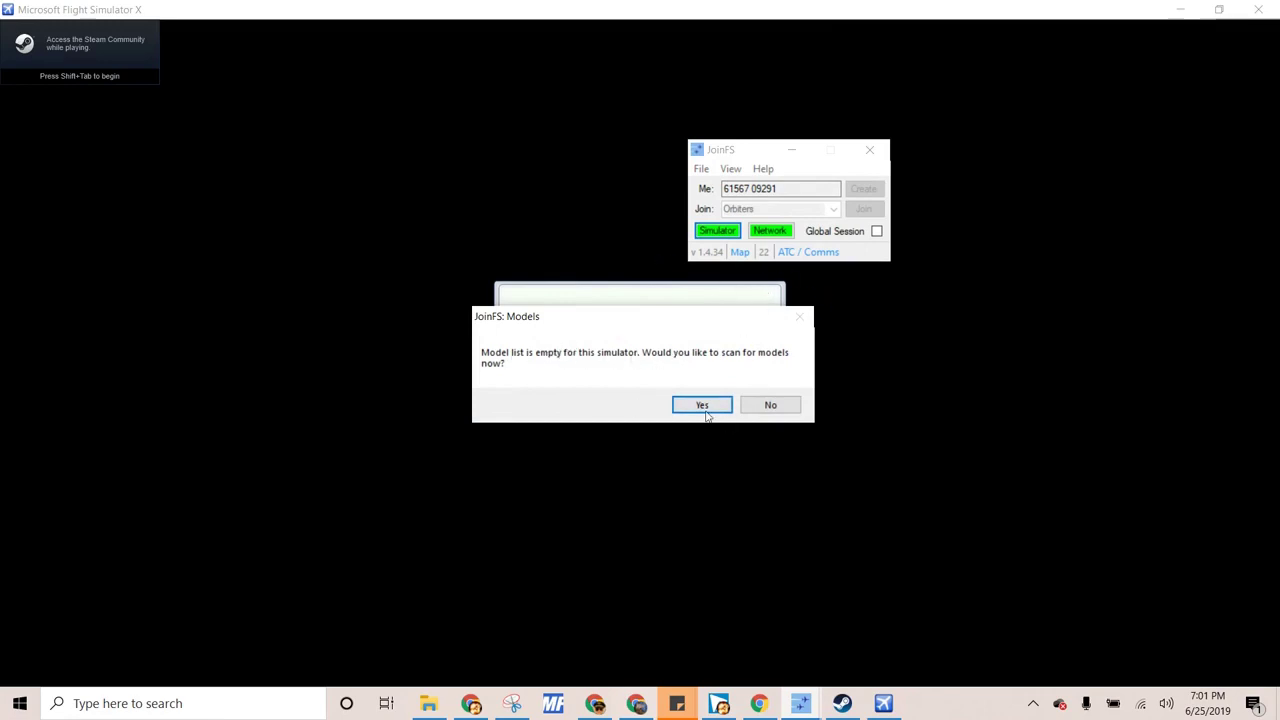
drag(600, 331, 934, 285)
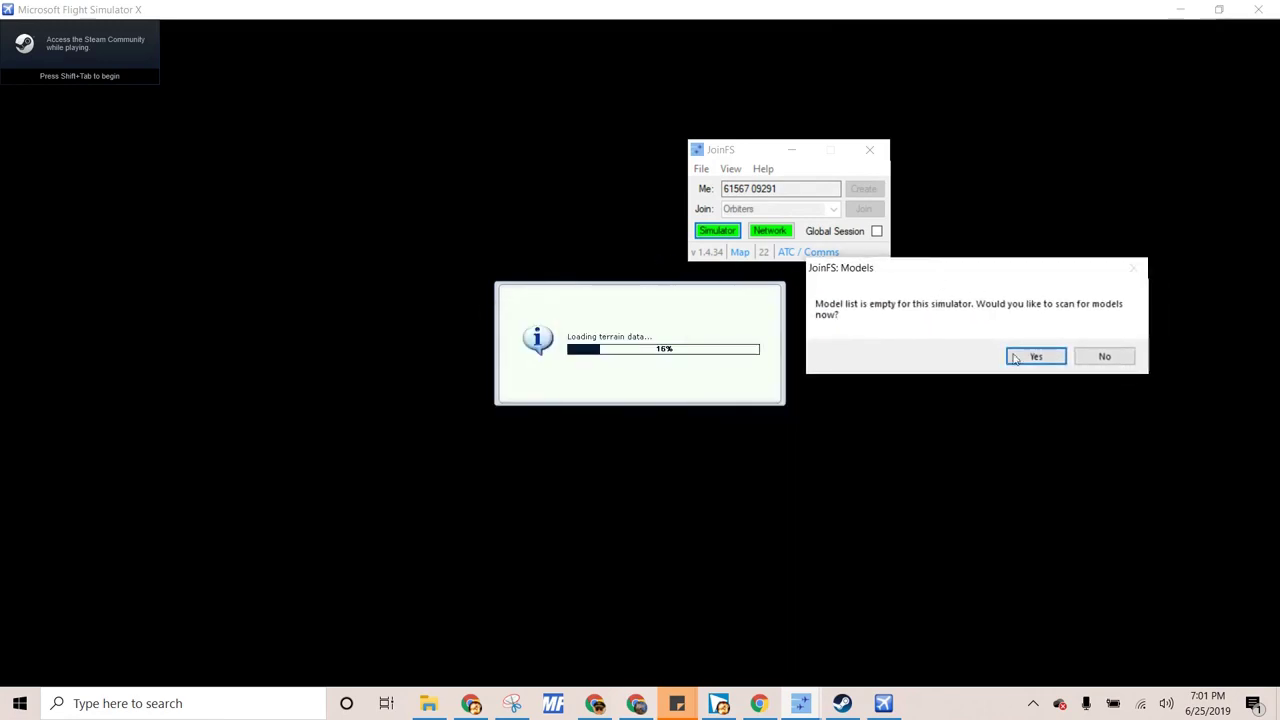
click(1040, 358)
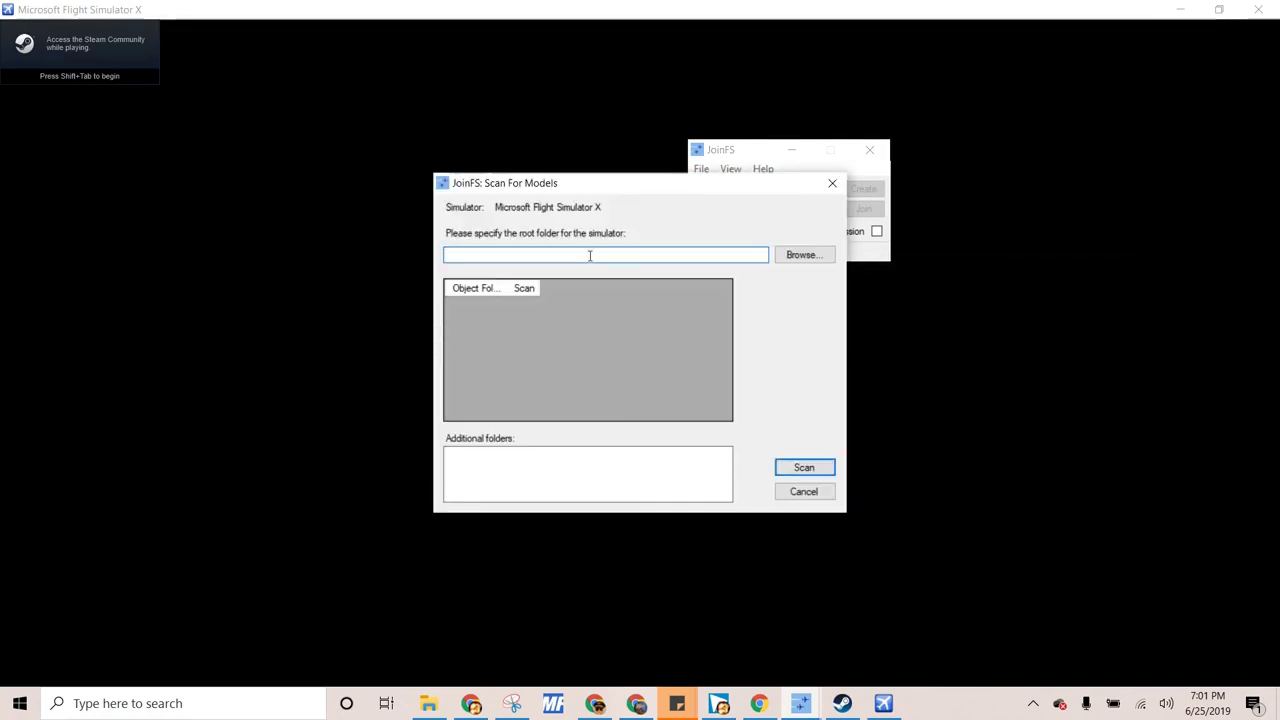
Step: Set the simulator root folder to C:\Program Files (x86)\Steam\steamapps\common\FSX and scan its Airplanes and Rotorcraft folders for models
click(785, 255)
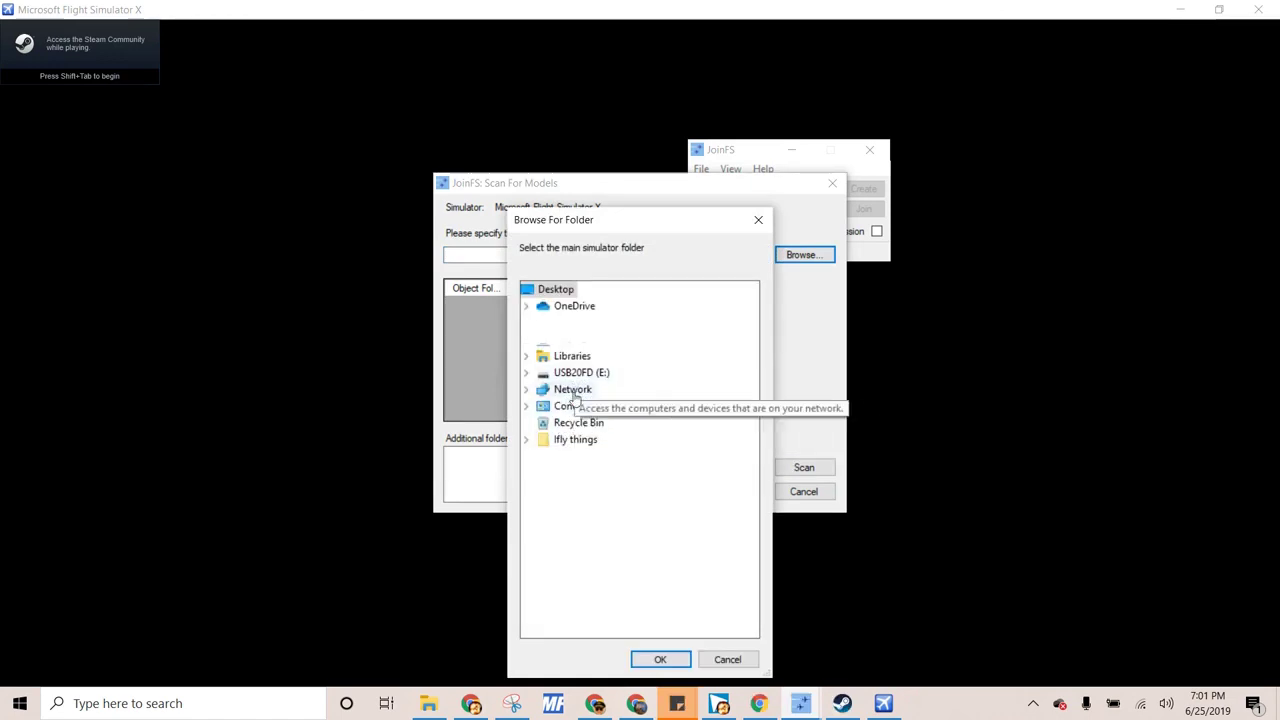
double_click(577, 347)
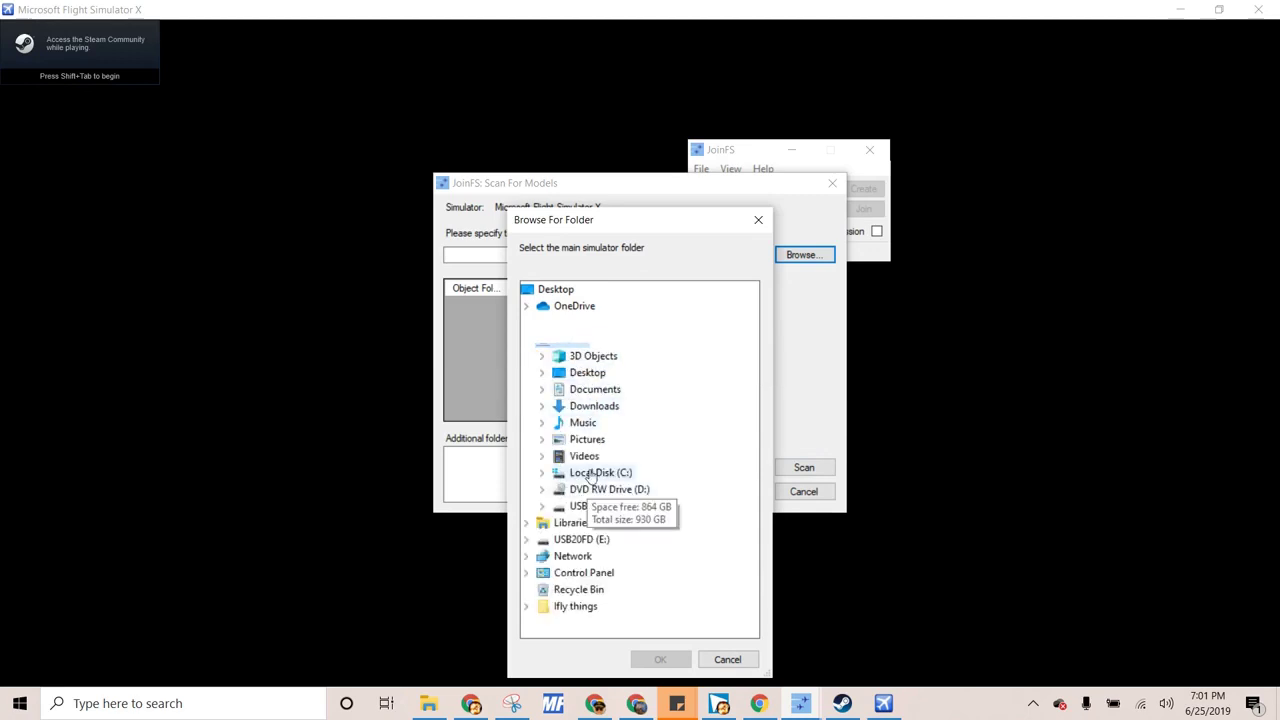
double_click(597, 473)
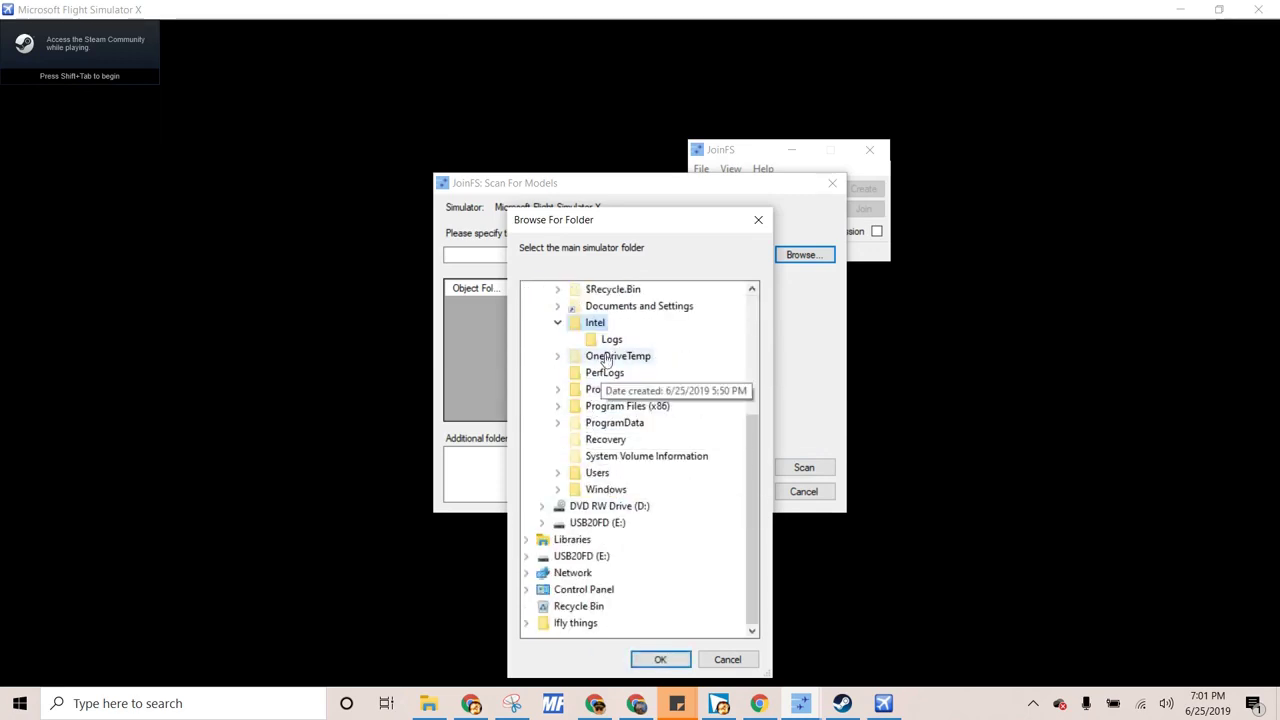
double_click(605, 406)
scroll(641, 452, down, 3)
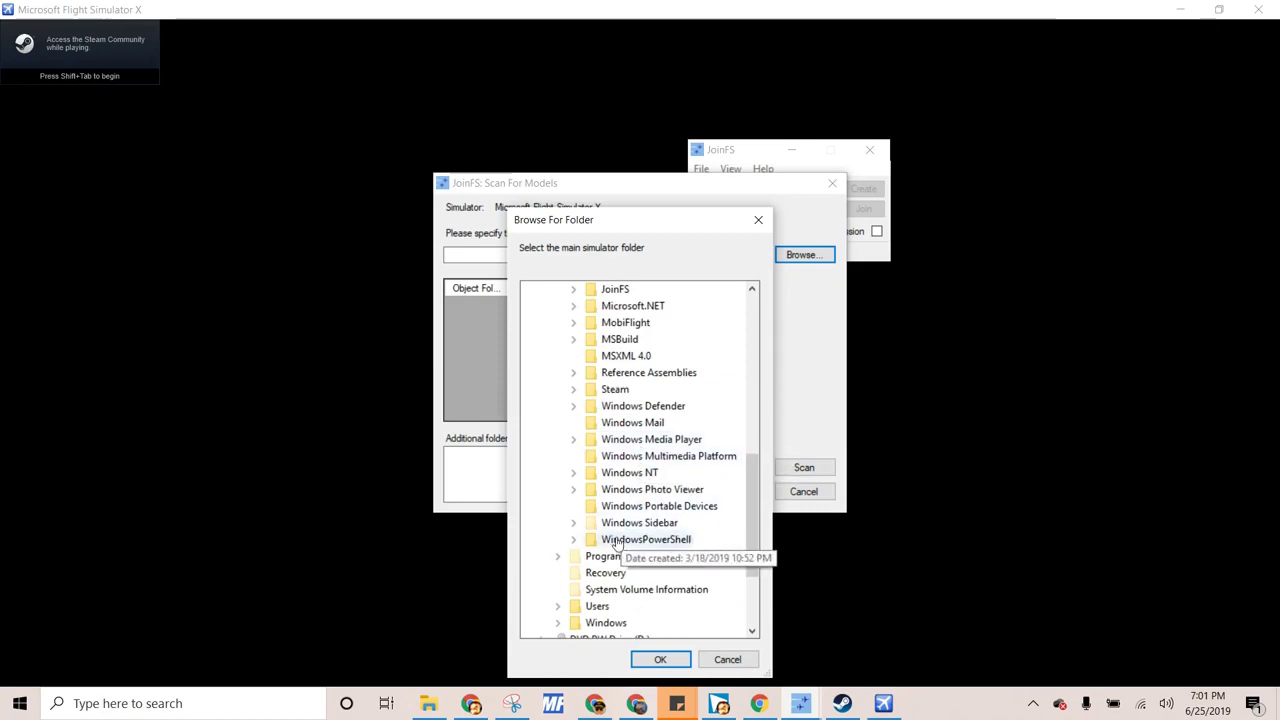
scroll(640, 355, up, 1)
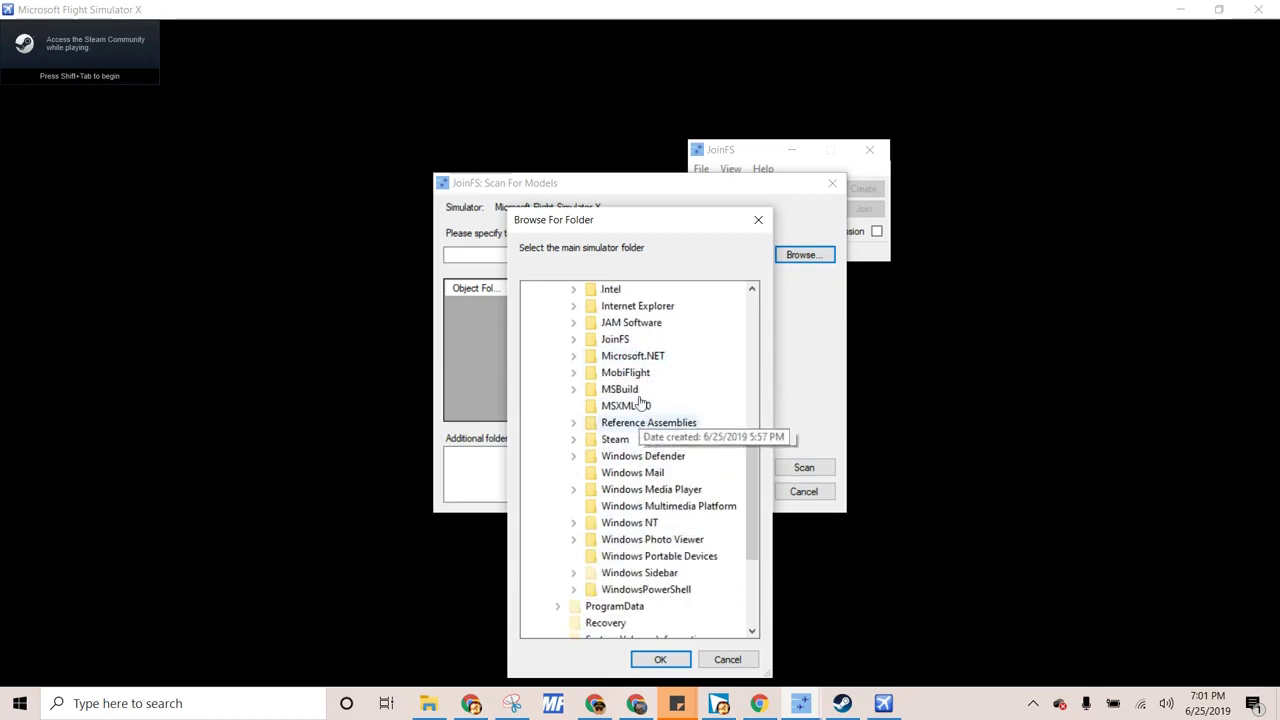
scroll(643, 389, down, 2)
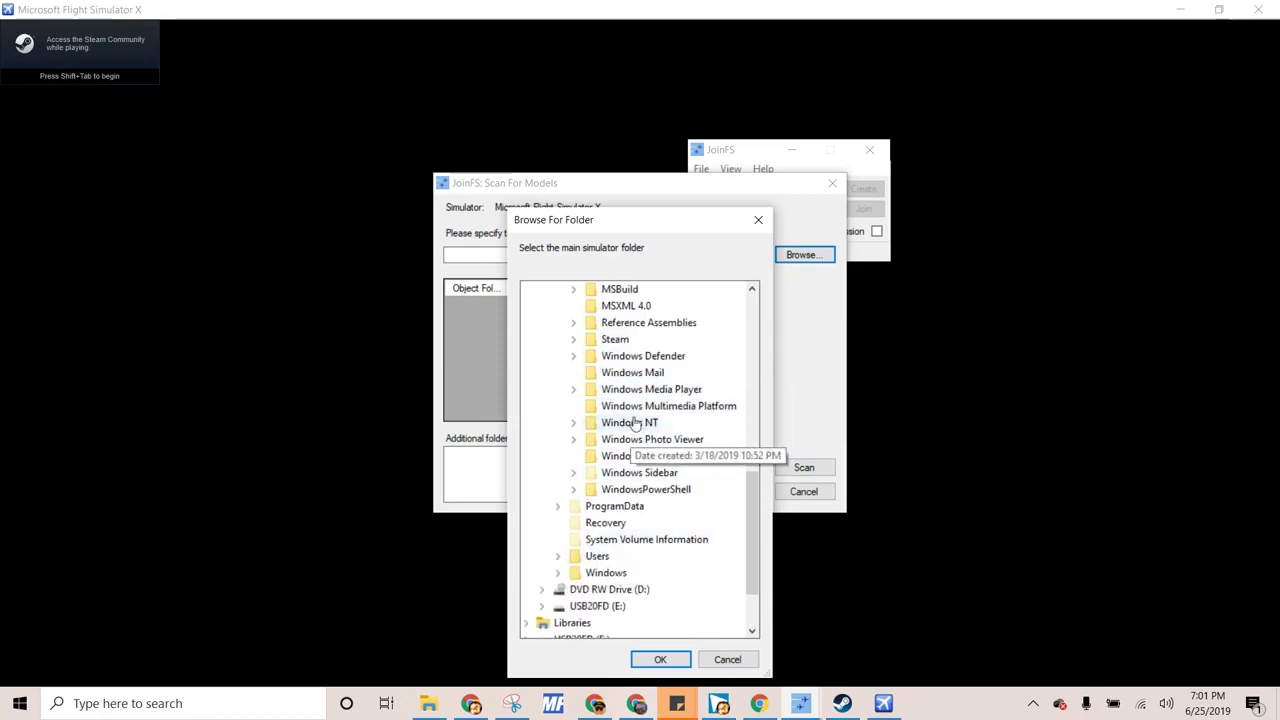
double_click(614, 339)
scroll(640, 400, down, 3)
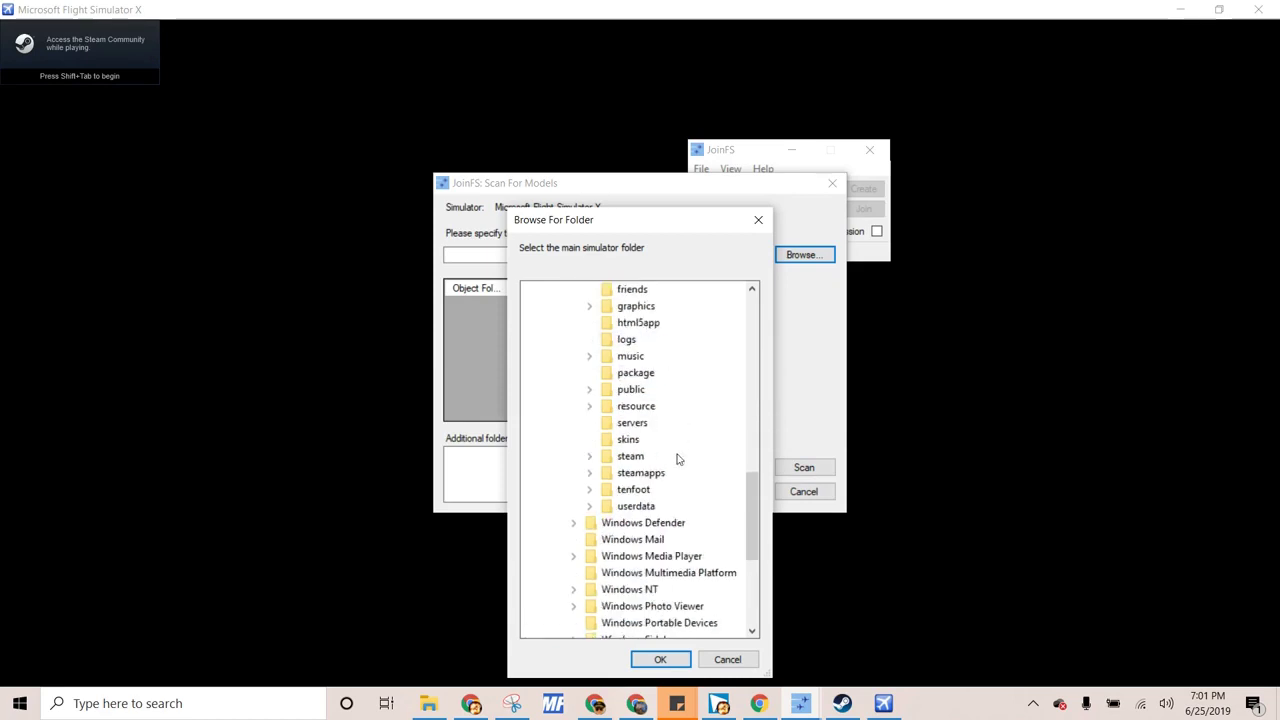
double_click(630, 472)
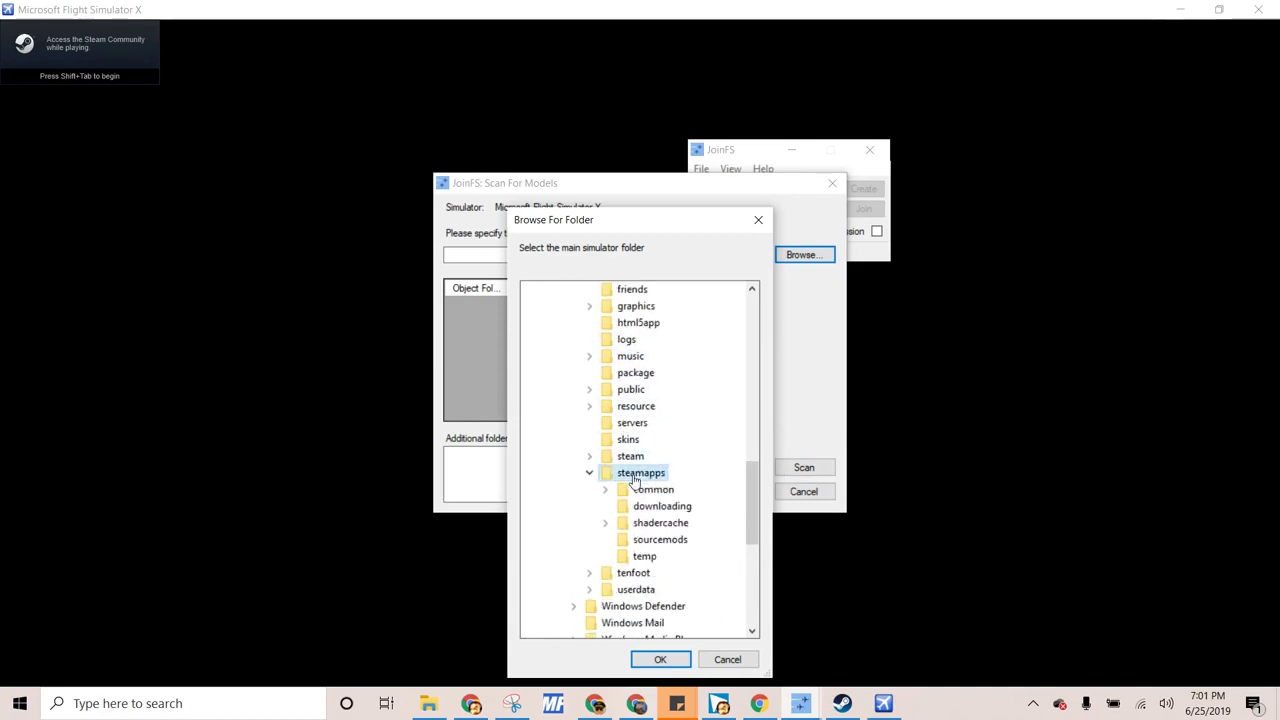
double_click(650, 489)
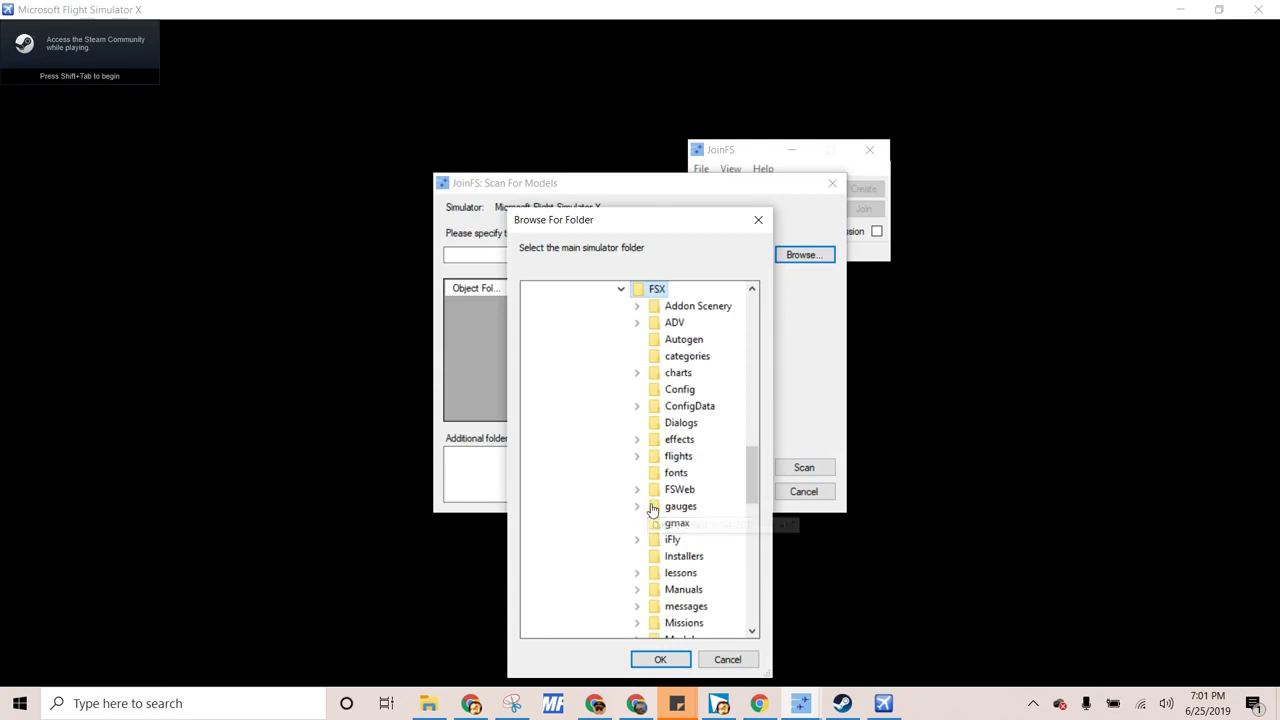
click(661, 660)
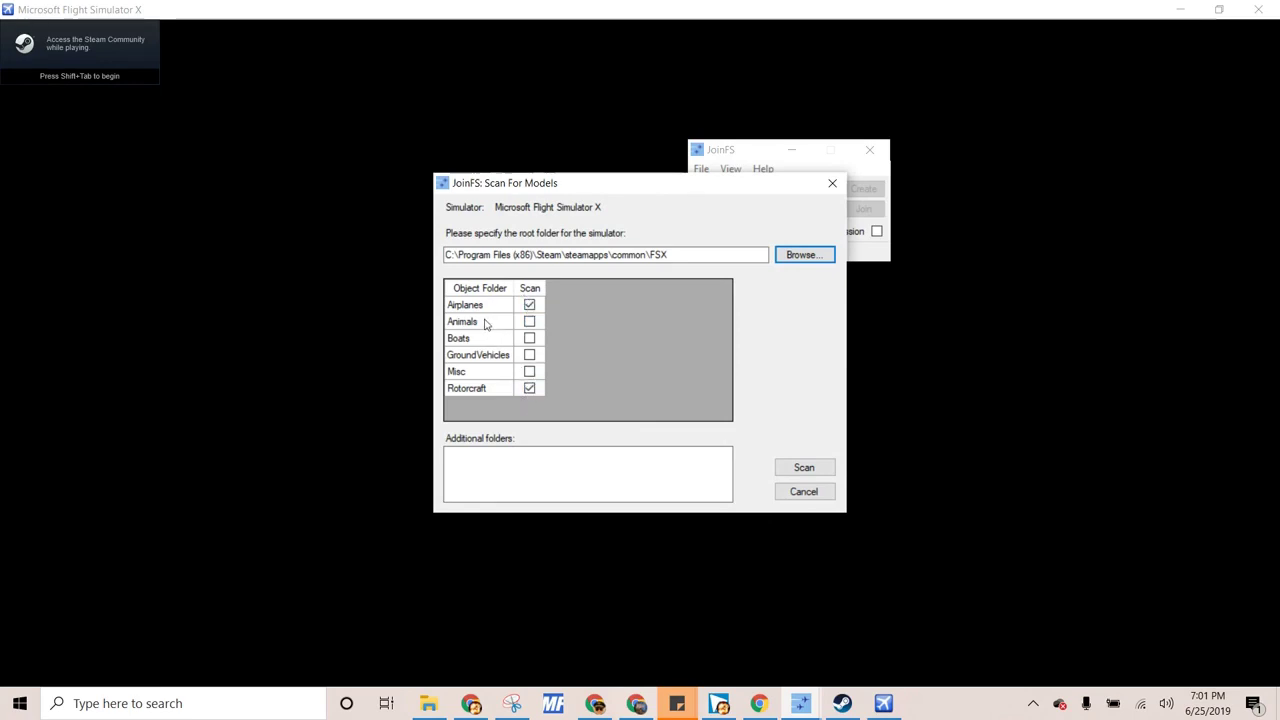
click(805, 470)
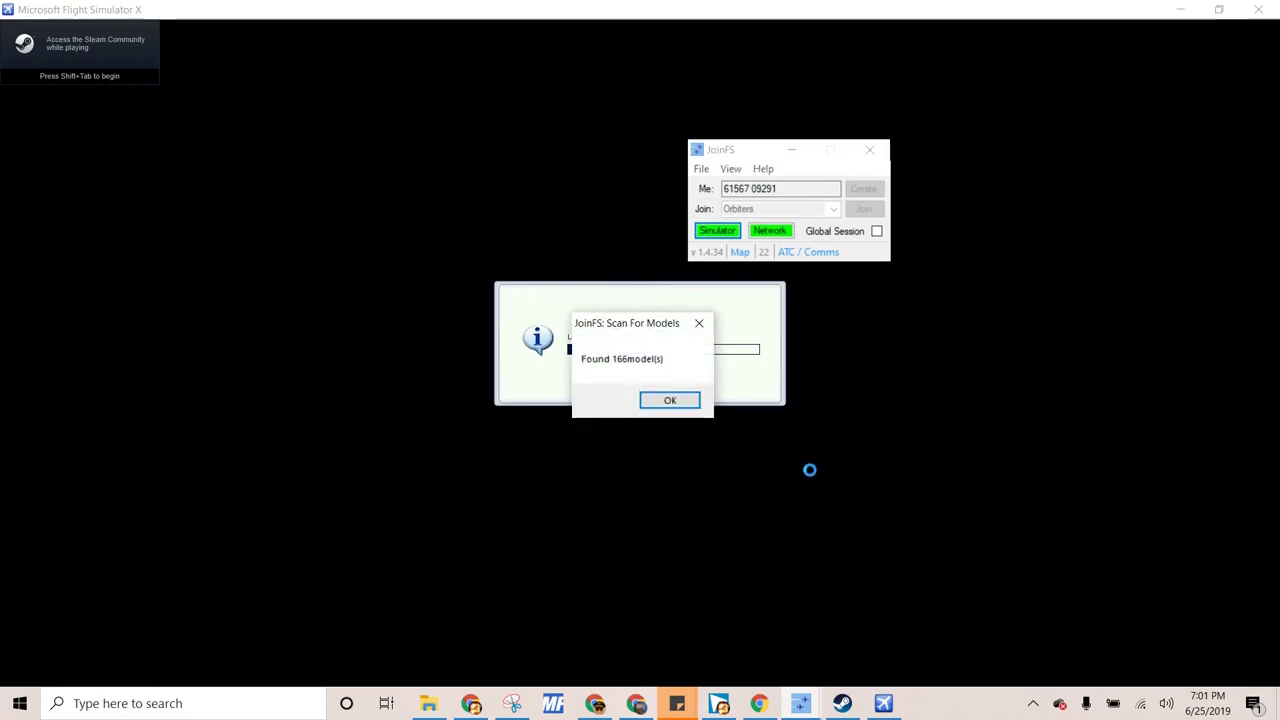
click(680, 403)
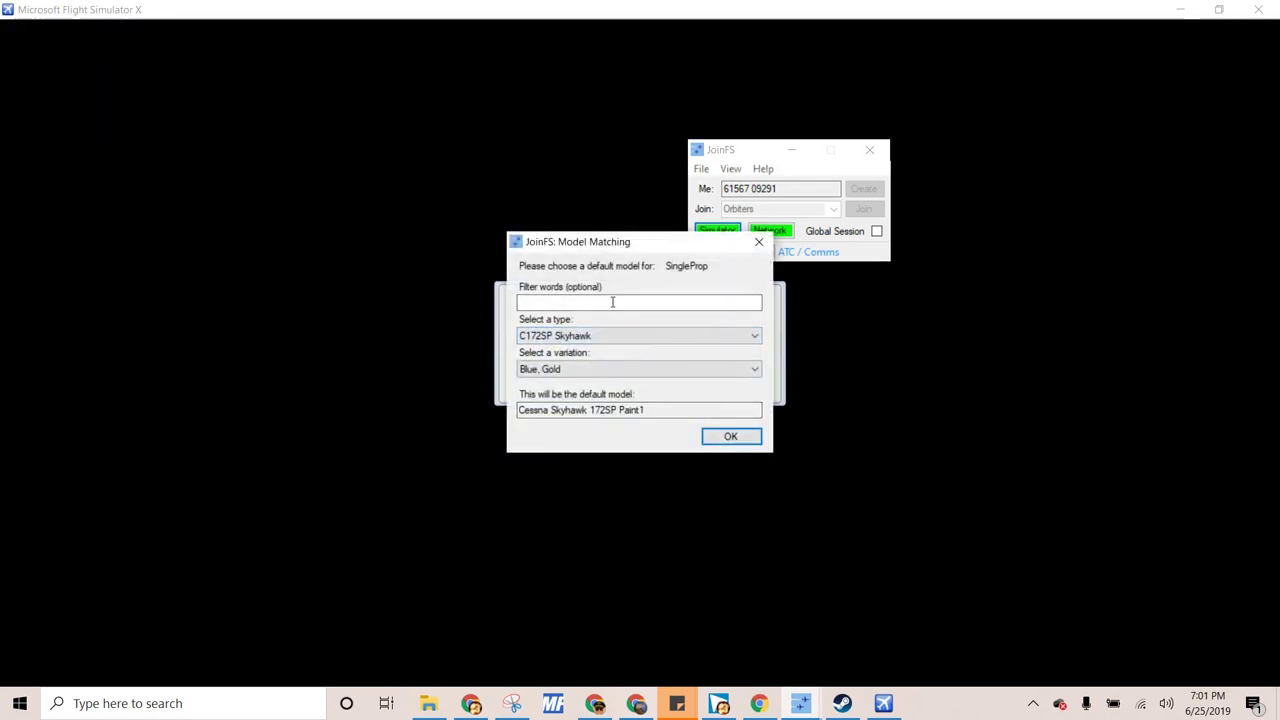
Step: Choose the default JoinFS models for the SingleProp and TwinProp aircraft categories
click(604, 340)
click(604, 340)
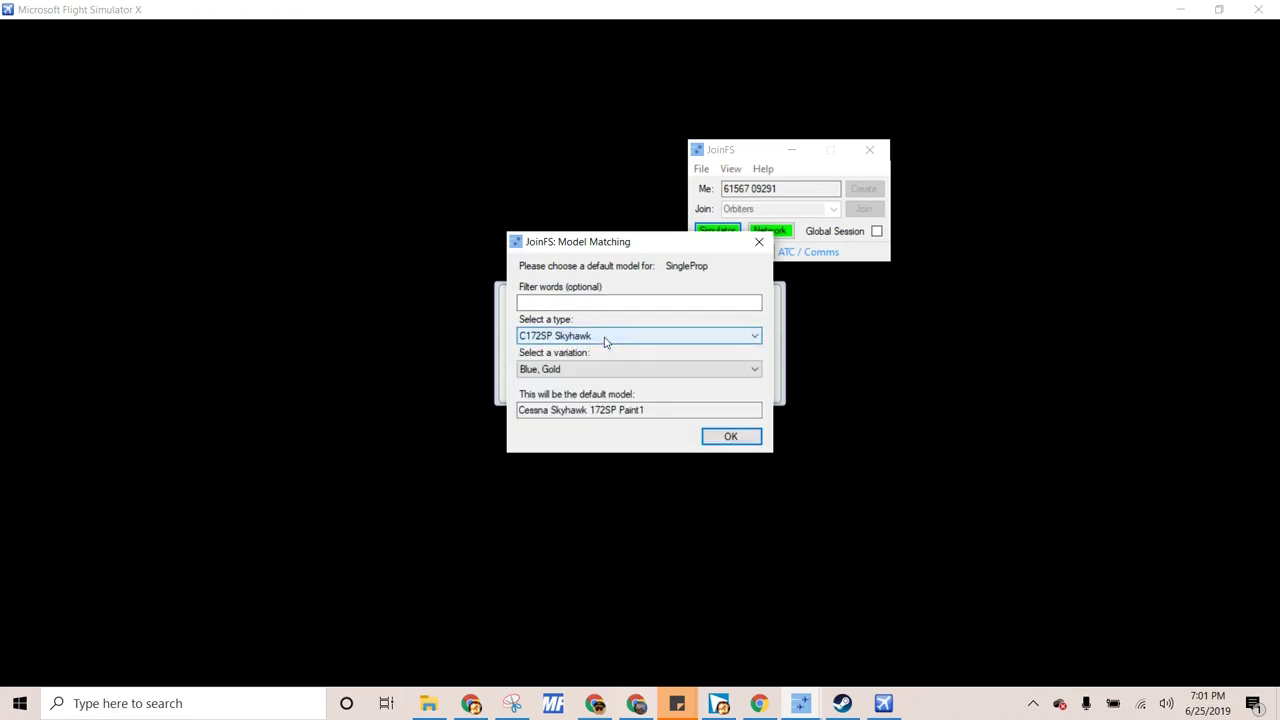
click(595, 376)
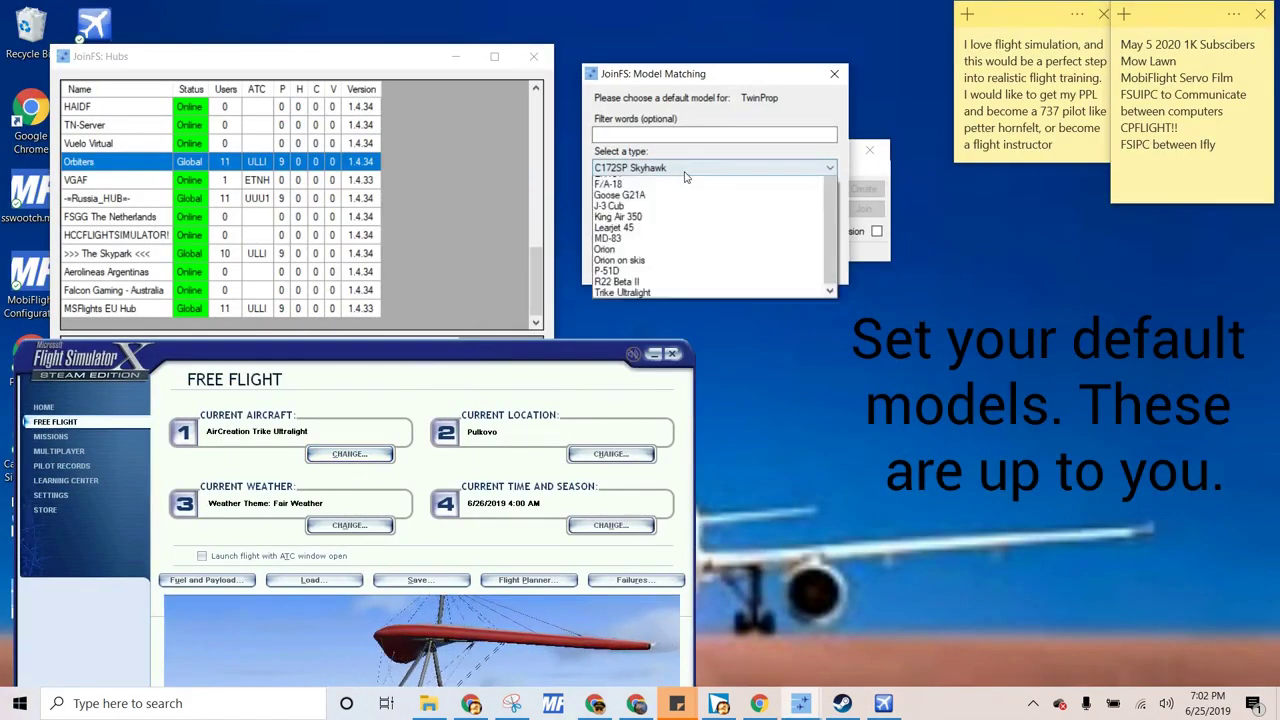
scroll(697, 406, up, 5)
click(675, 237)
click(806, 268)
Step: Set the default Airliner model to the 737-800 and the default Rotorcraft model to the R22 Beta II in the Hawaiian variation
click(640, 336)
scroll(622, 453, up, 5)
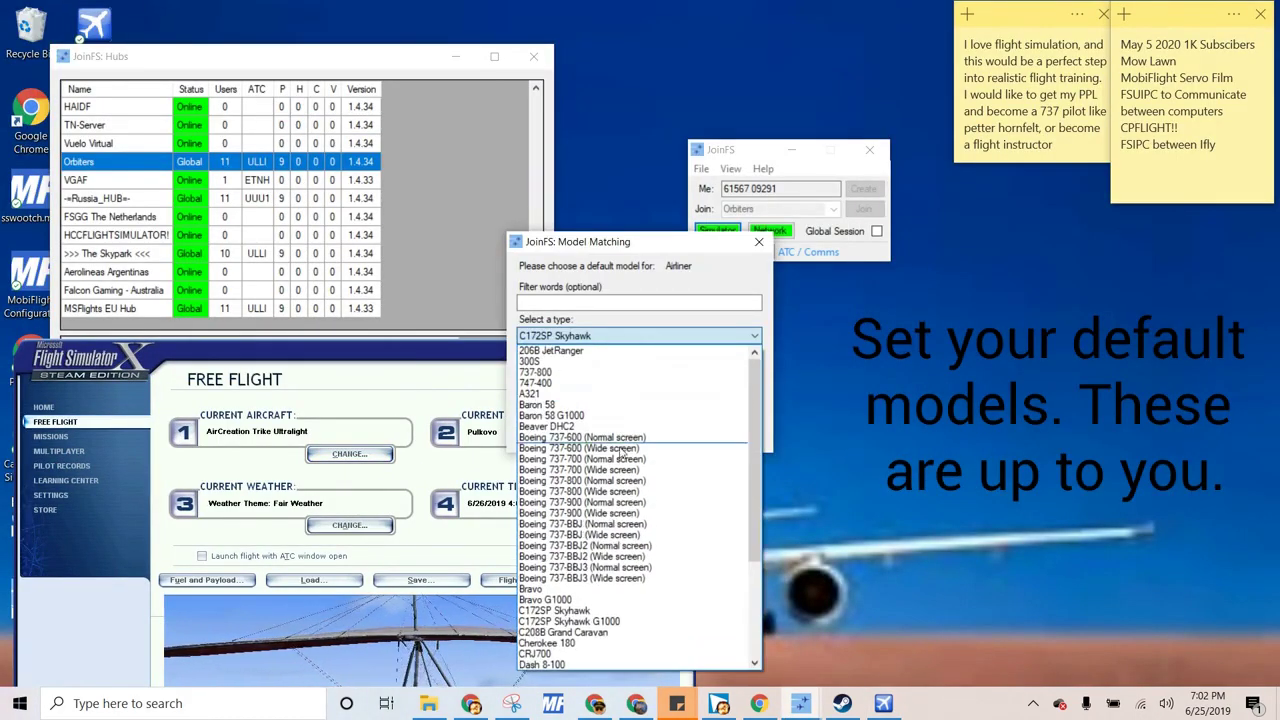
click(535, 372)
click(600, 369)
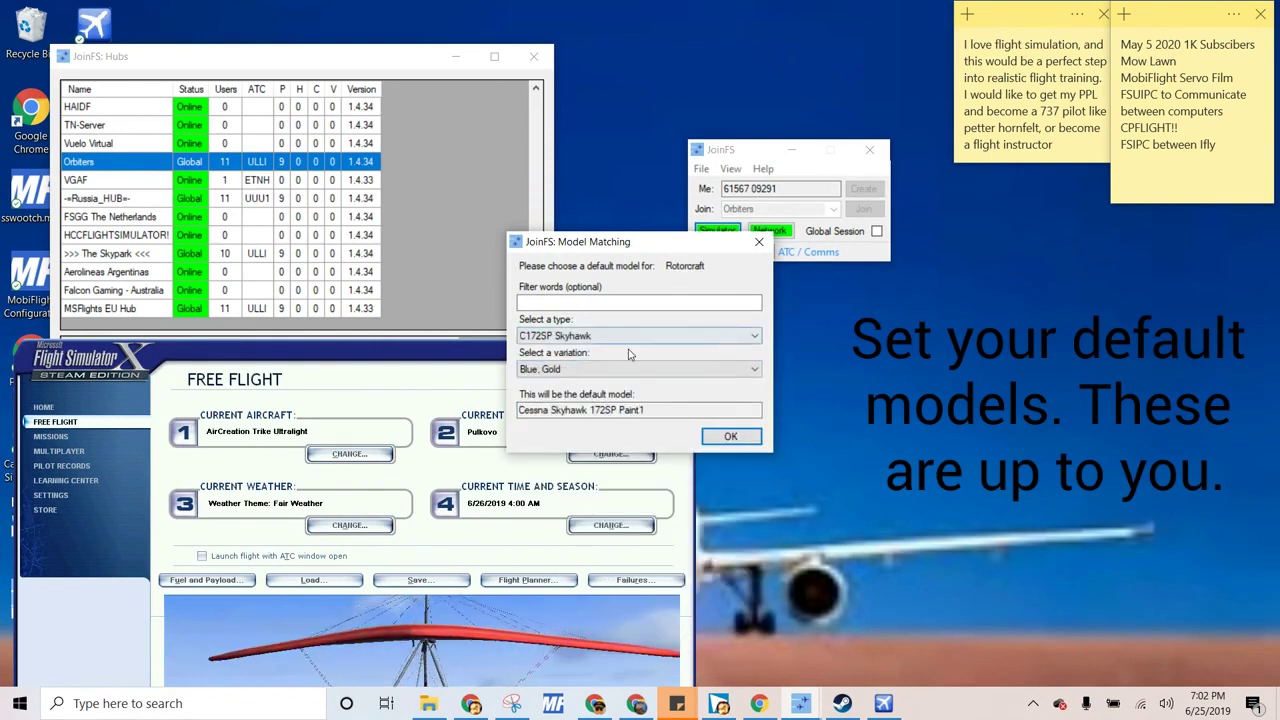
click(640, 336)
click(600, 640)
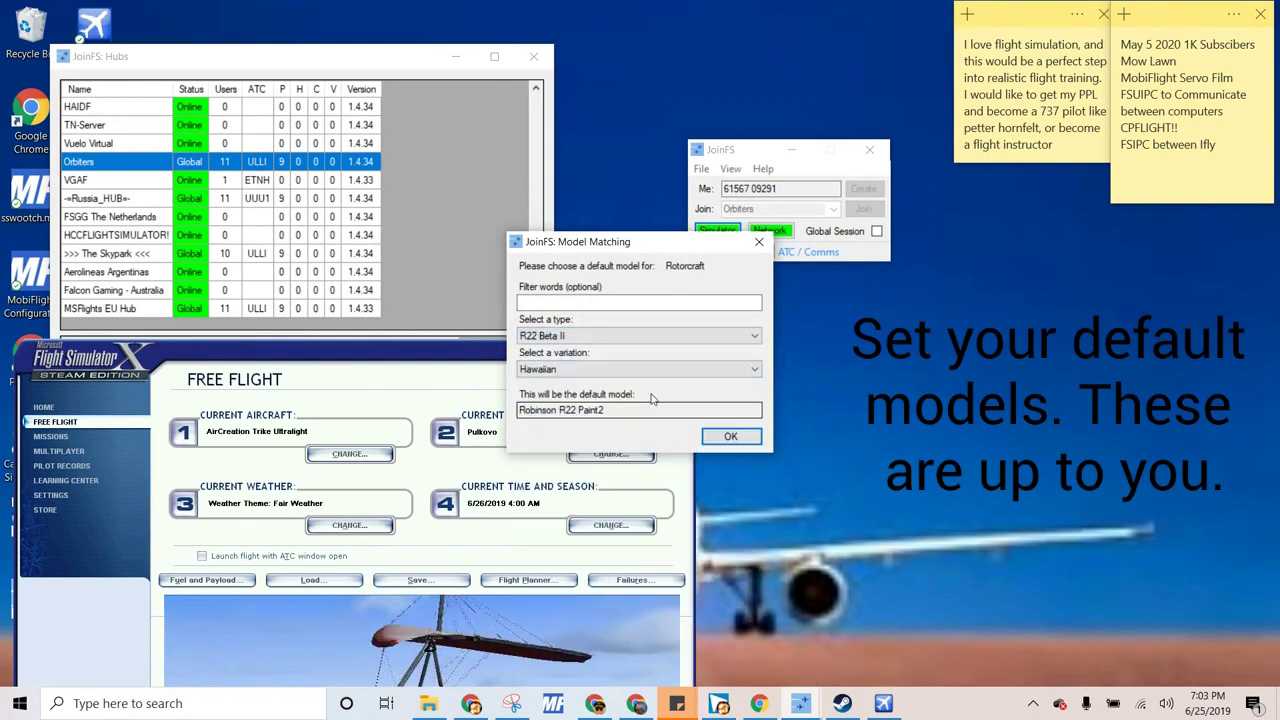
click(731, 436)
Step: Choose a default Fighter model and set the default Bomber model to the C208B Grand Caravan in the Global Freightways variation
click(640, 336)
click(695, 307)
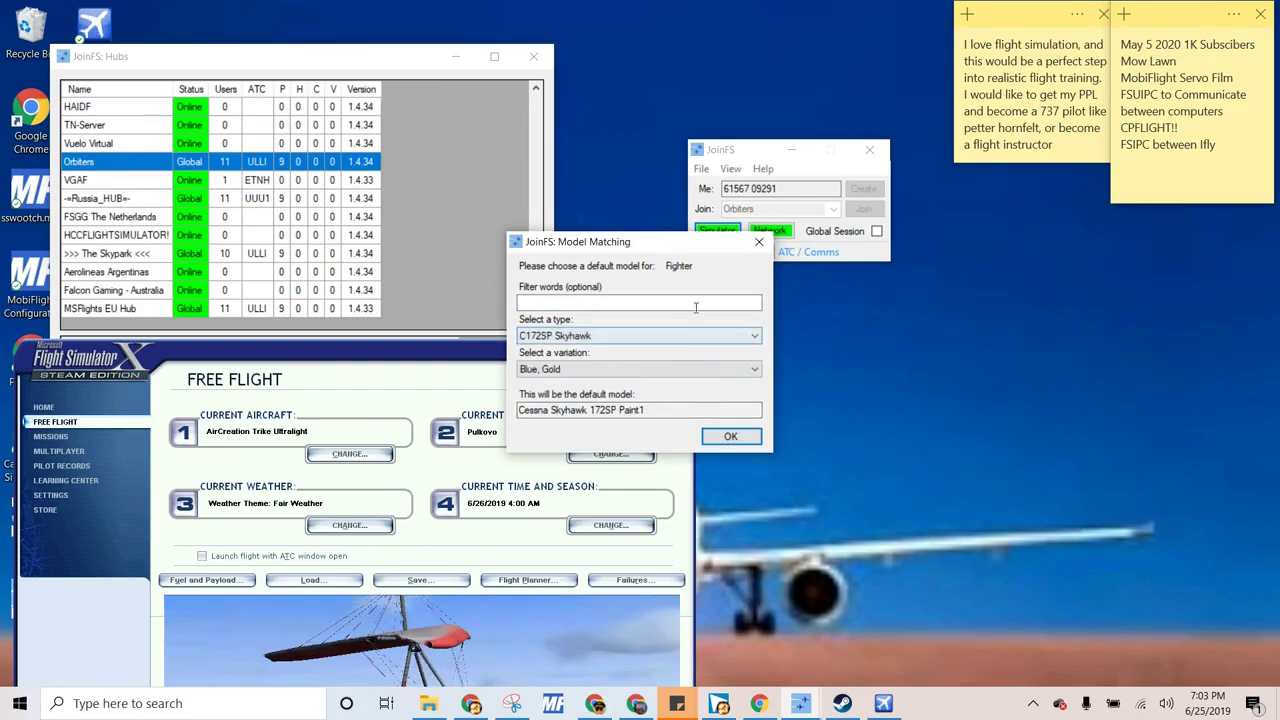
click(690, 336)
click(665, 526)
click(731, 437)
click(660, 337)
click(655, 473)
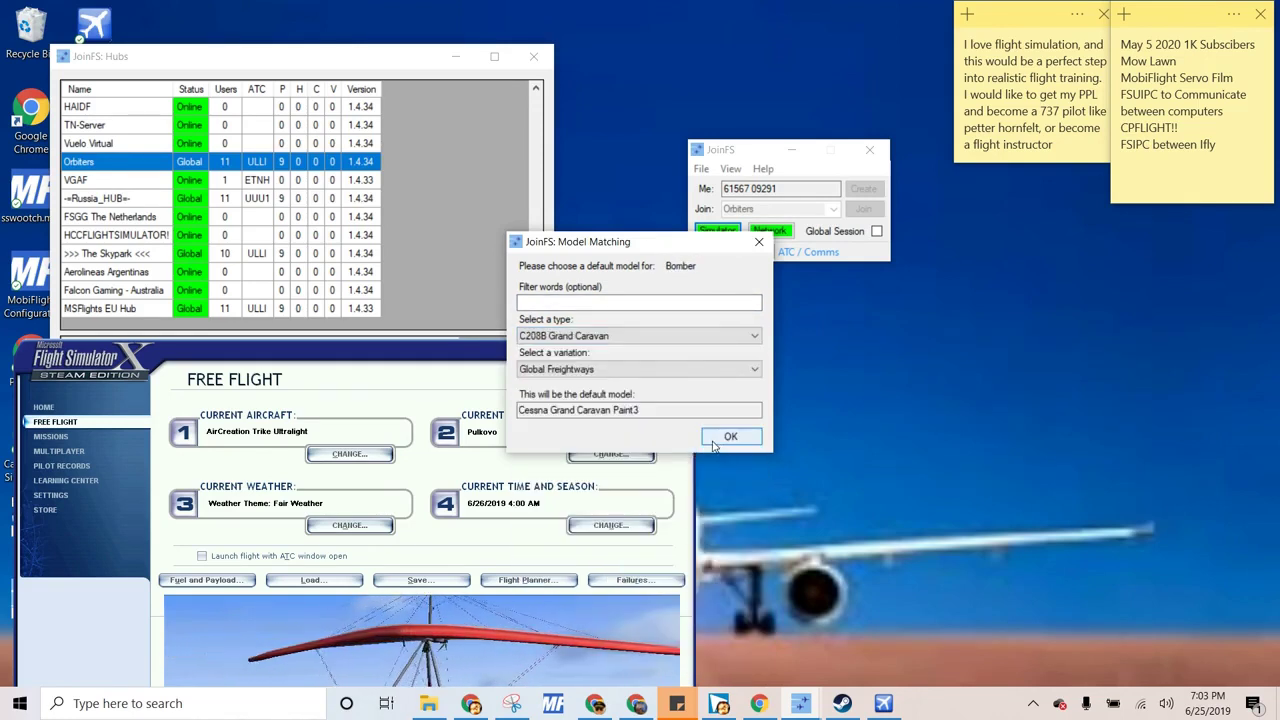
click(729, 437)
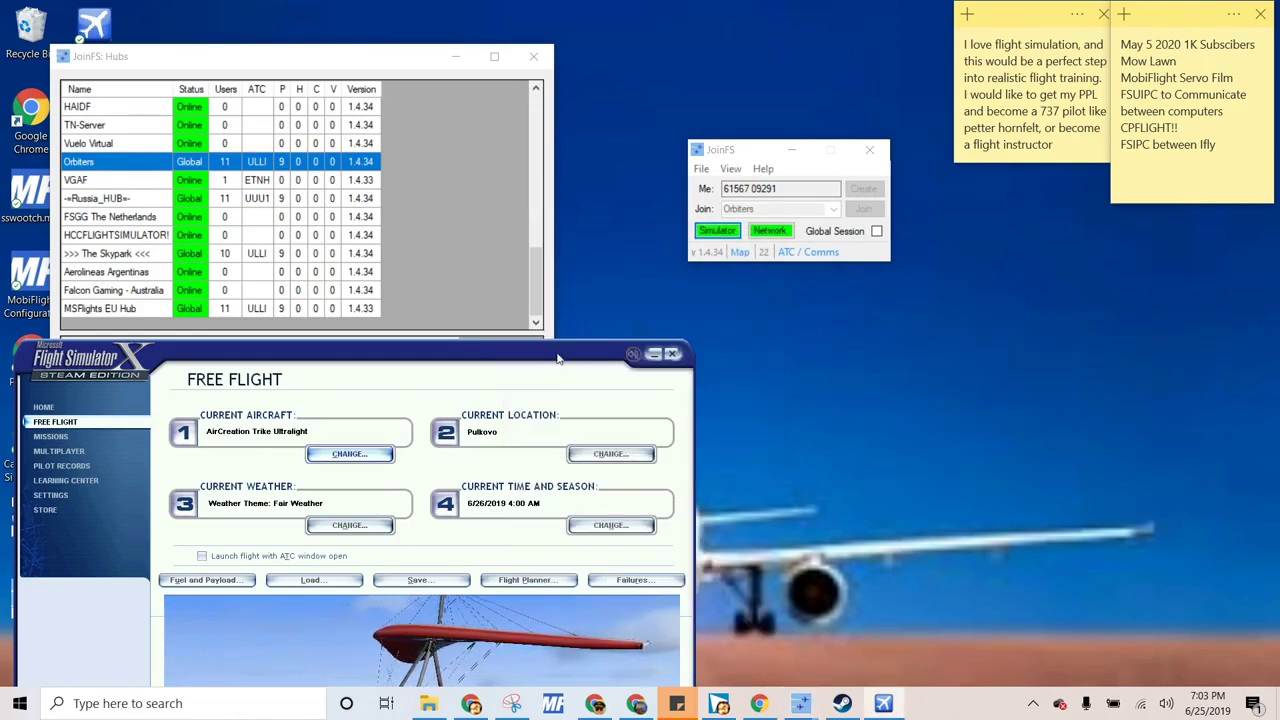
Step: Move the Flight Simulator X window off the JoinFS Hubs window and select the Orbiters hub
drag(528, 355, 1108, 345)
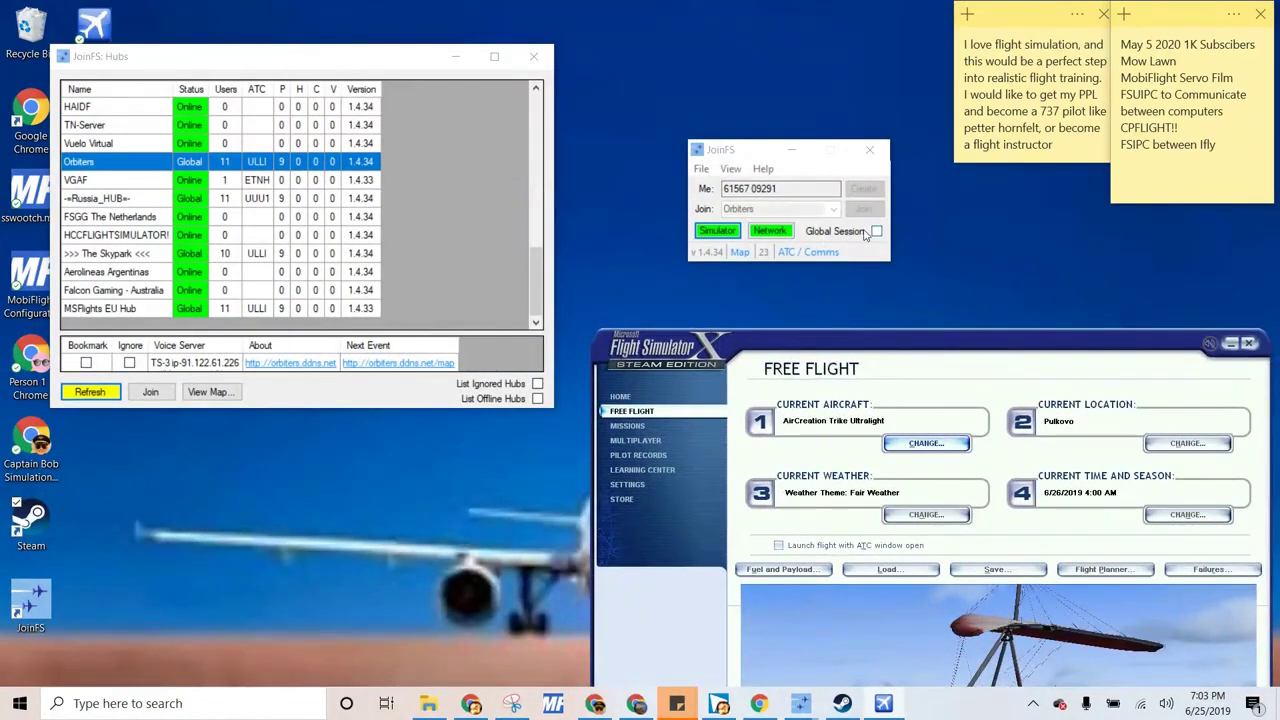
click(175, 168)
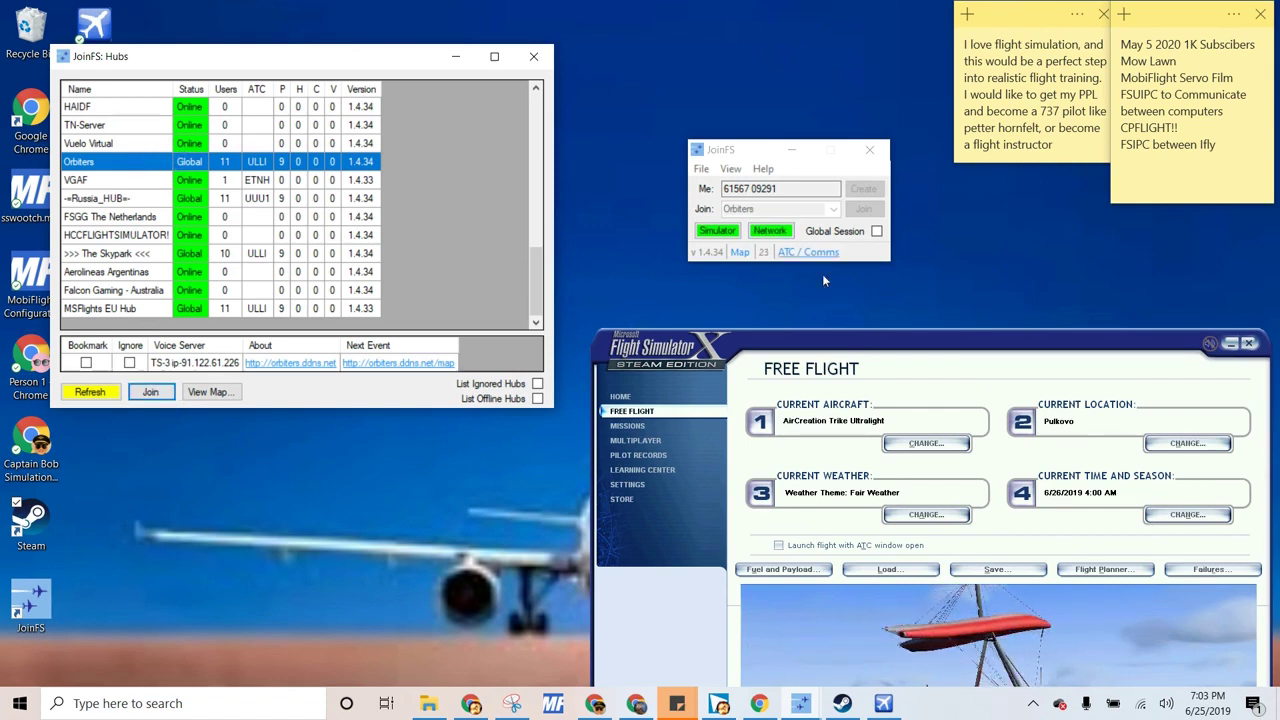
drag(838, 348, 278, 231)
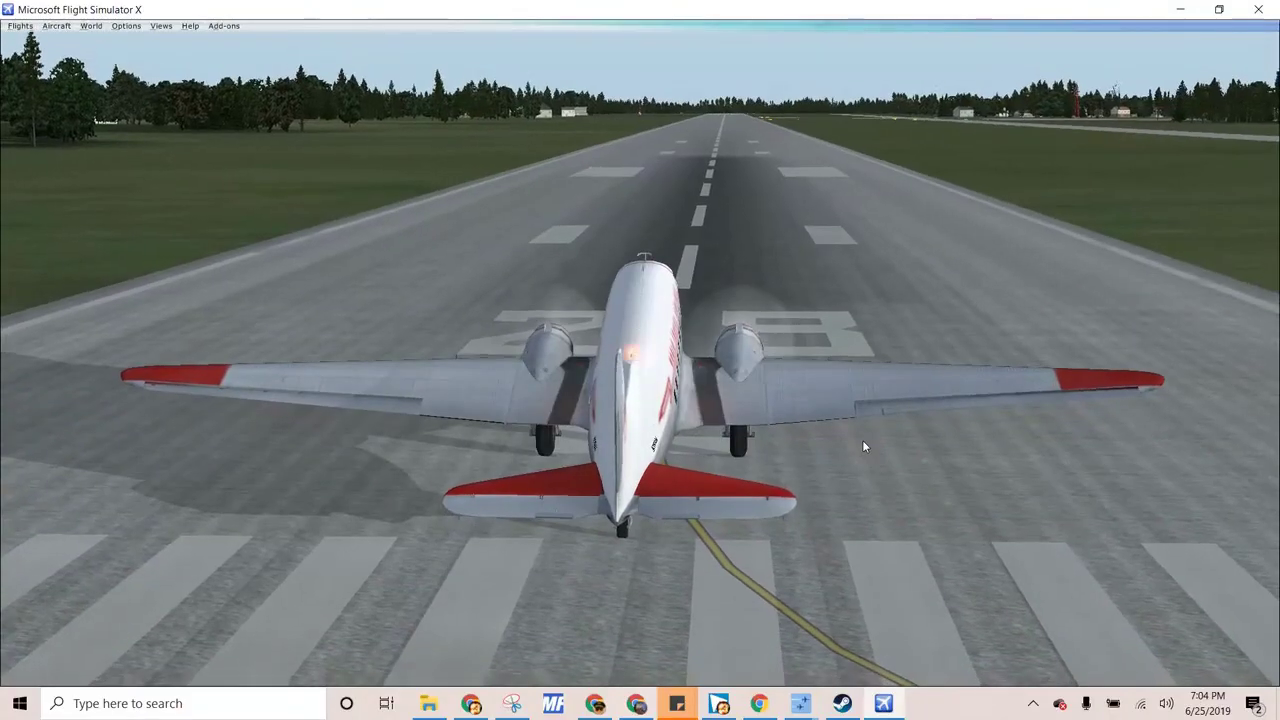
Step: Cycle the DC-3's camera through the virtual cockpit, outside spot and aircraft tail views
key(space)
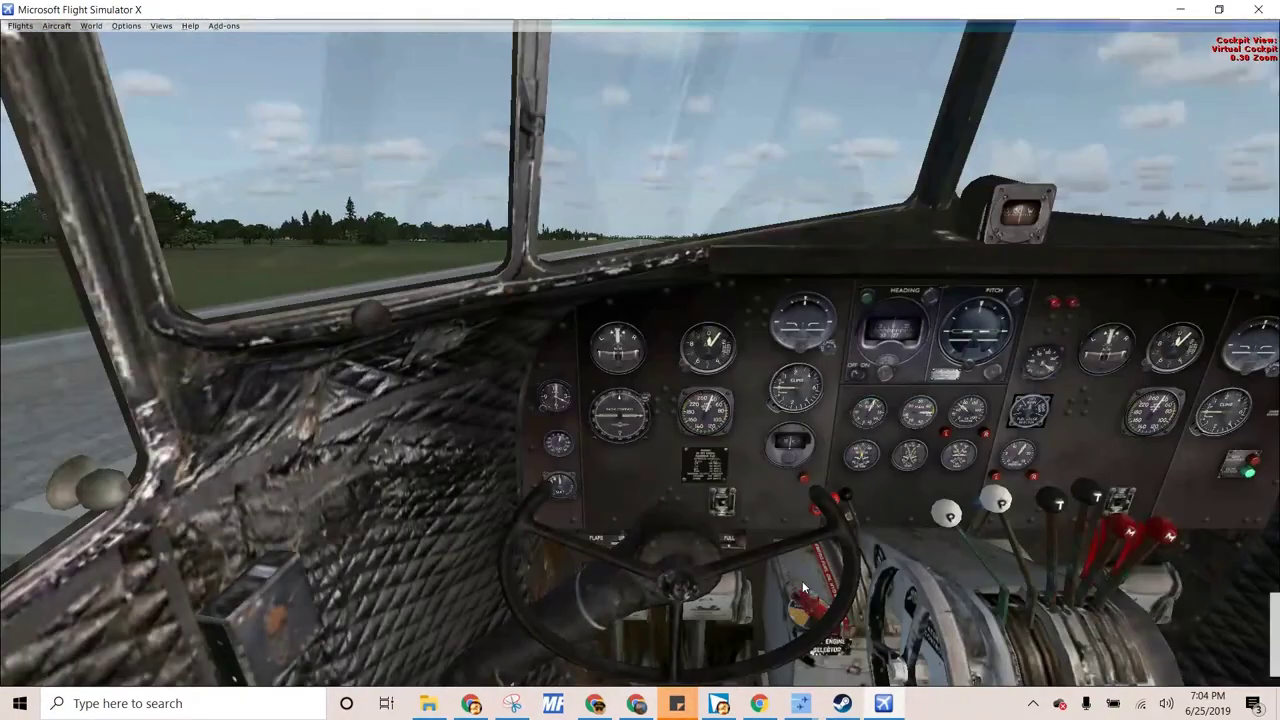
key(s)
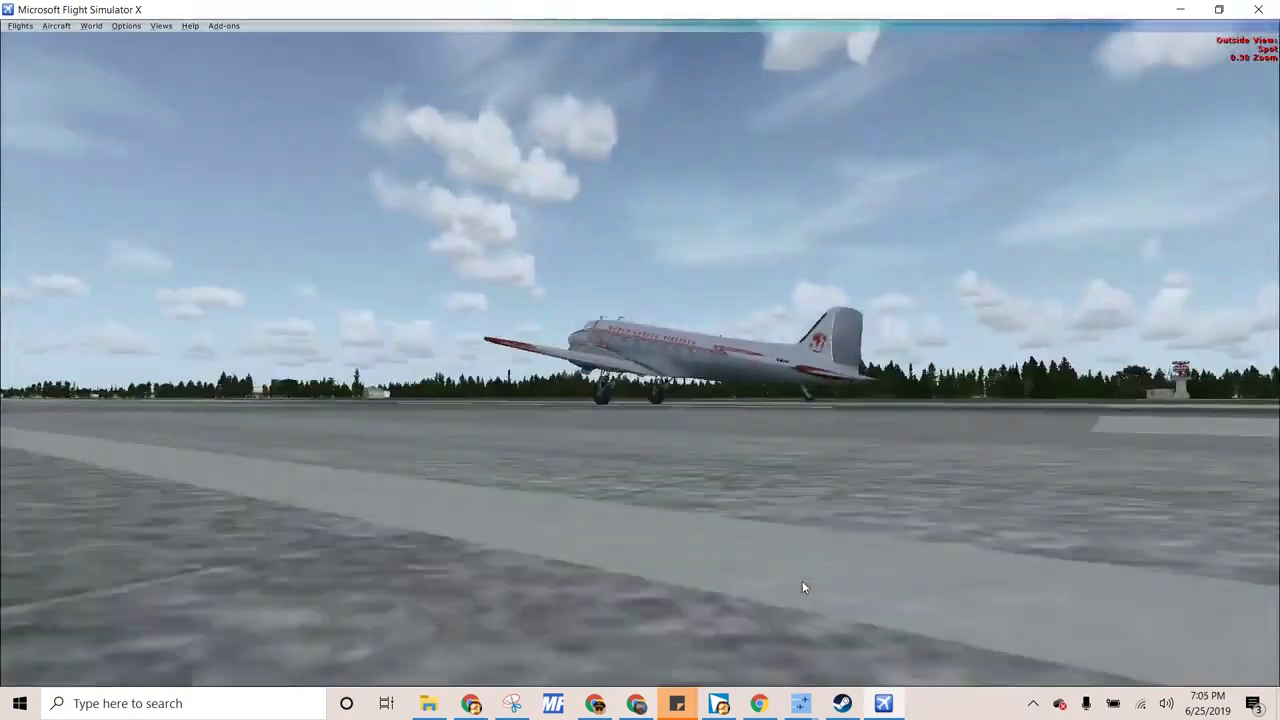
key(s)
key(s)
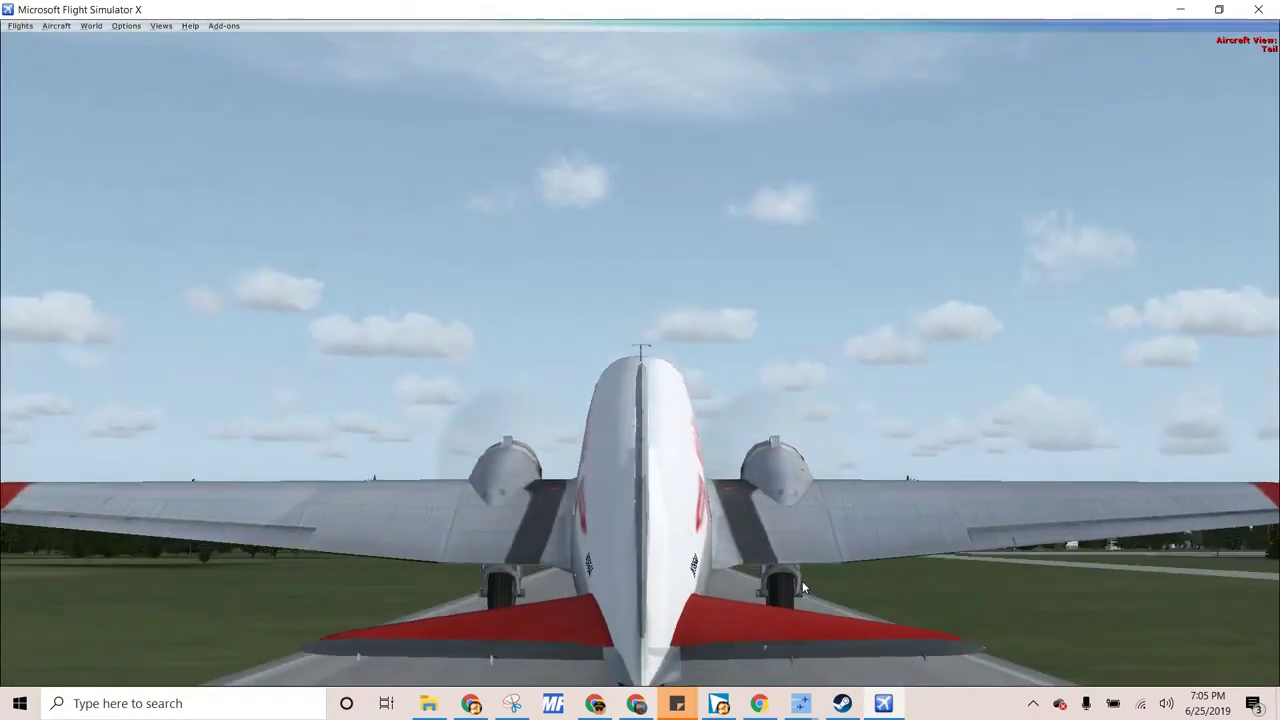
key(s)
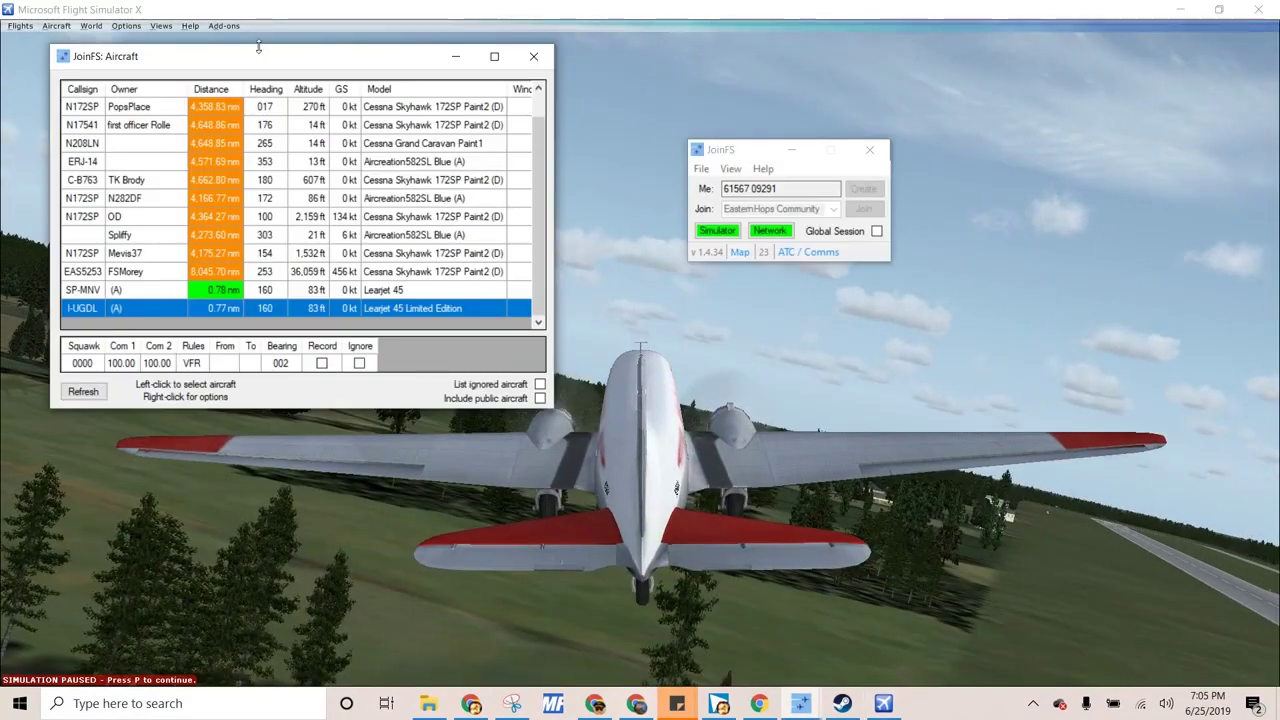
Step: Move the JoinFS Aircraft window off the Hubs window, refresh its list and examine the two nearby Learjet 45 entries
drag(258, 47, 883, 102)
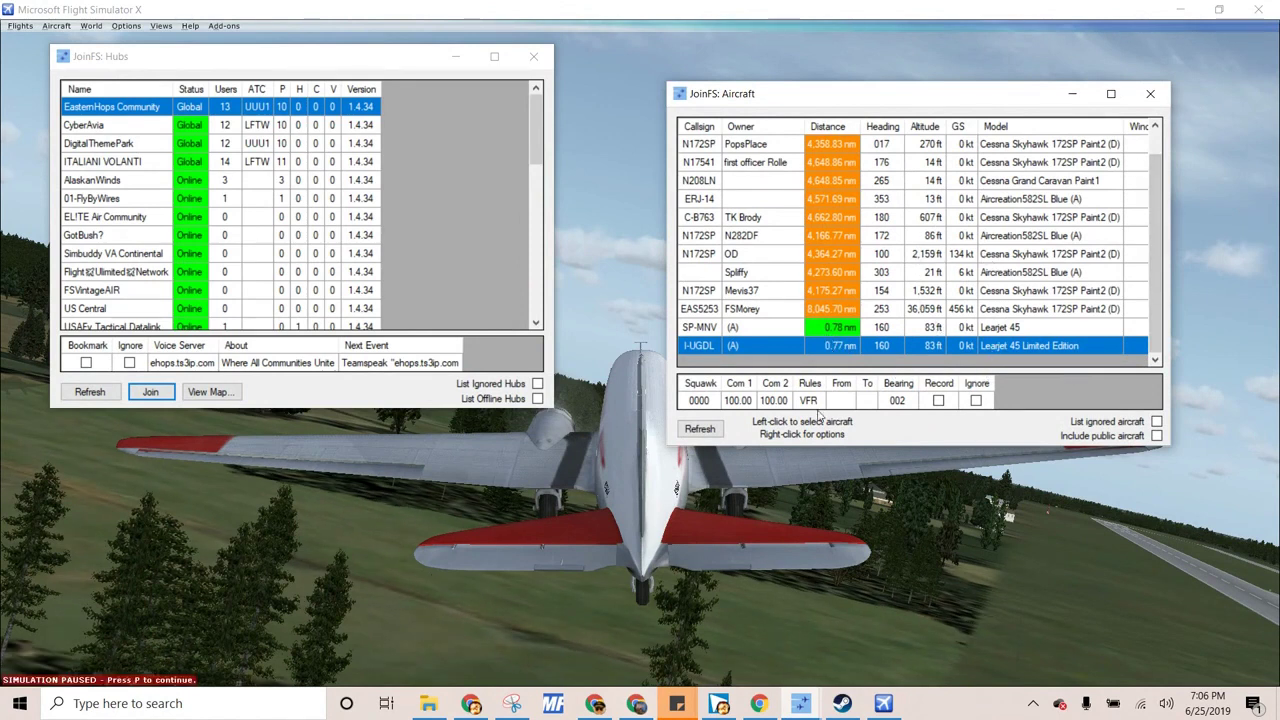
click(712, 430)
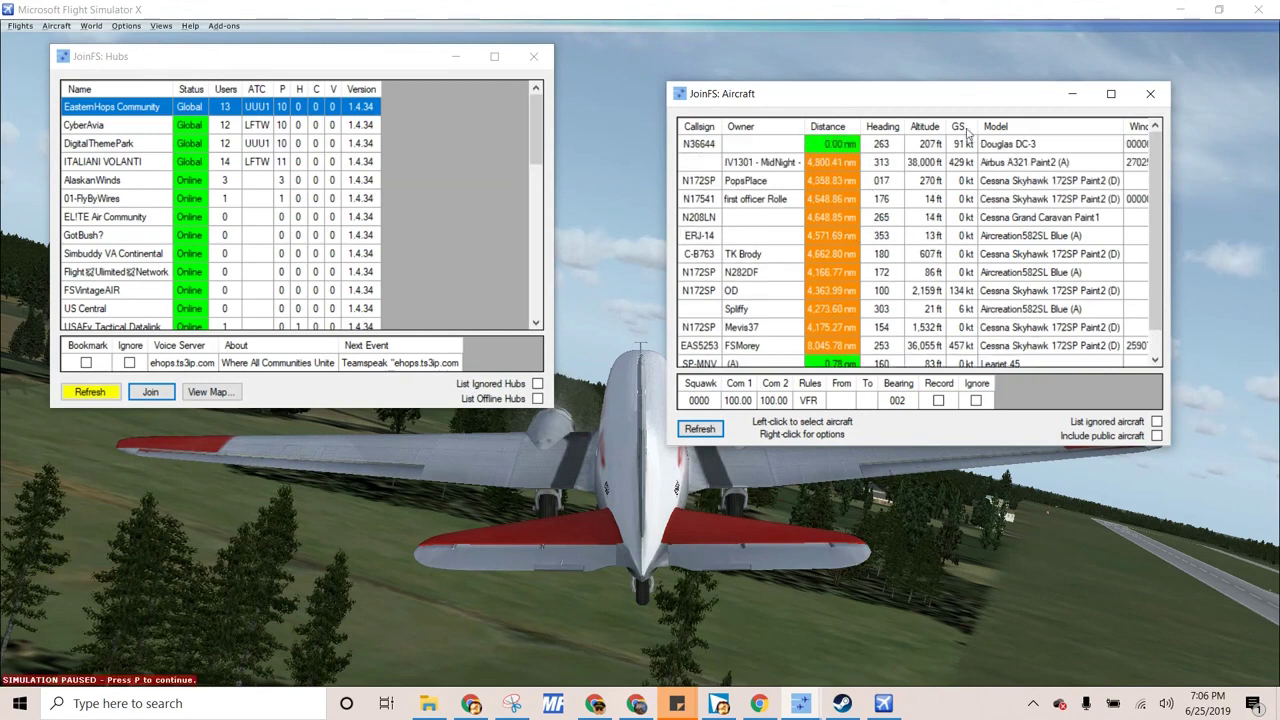
scroll(940, 268, down, 1)
click(826, 330)
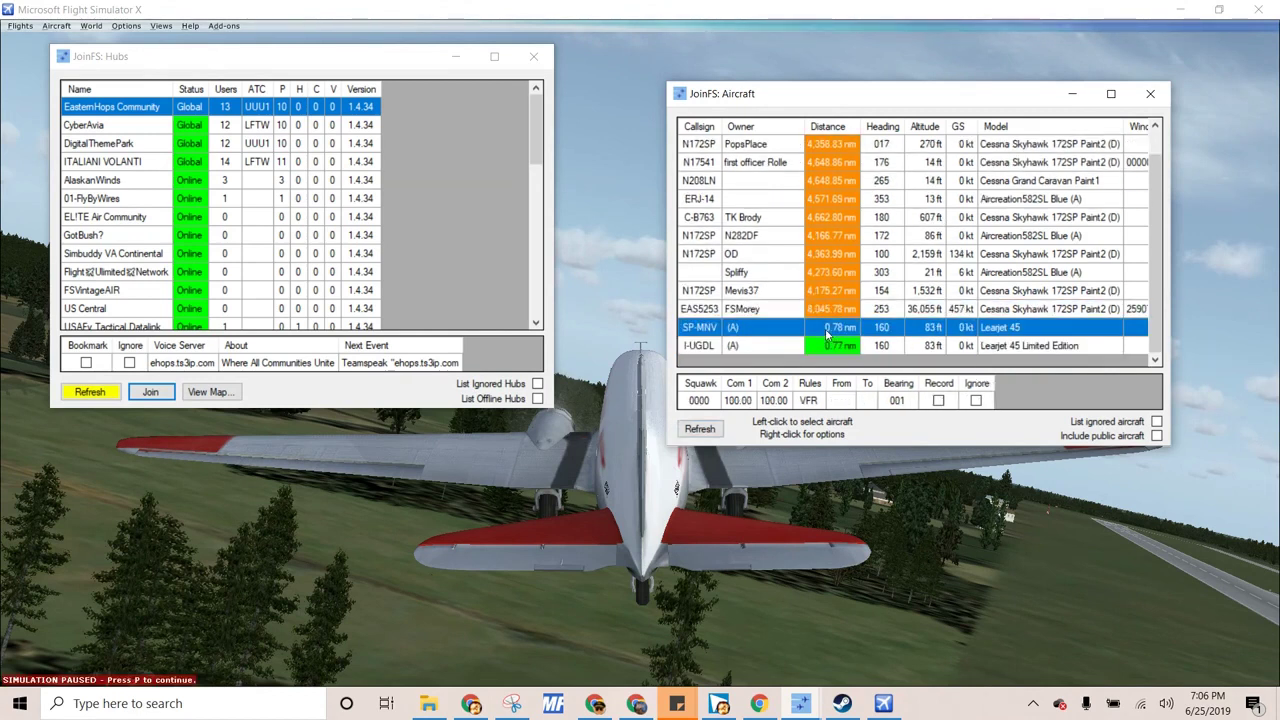
click(826, 350)
Step: Close the JoinFS Aircraft window and minimize the Hubs window to clear the flight view
click(1150, 94)
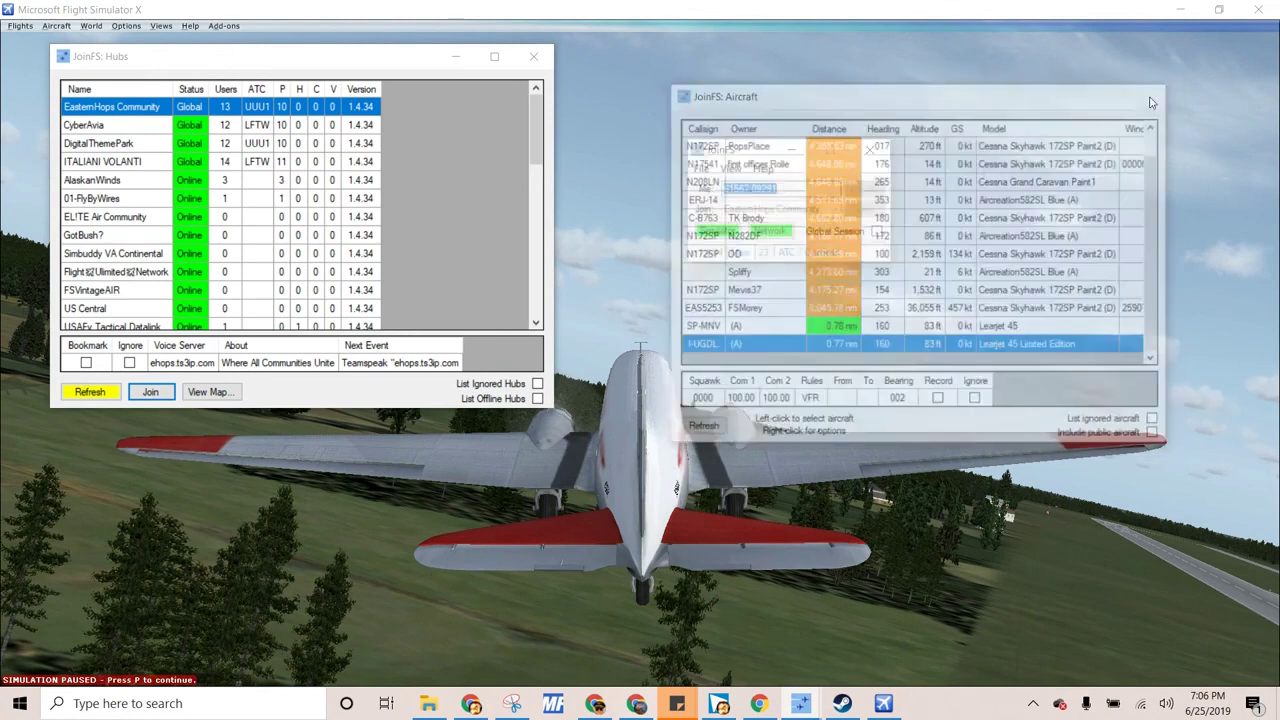
click(456, 58)
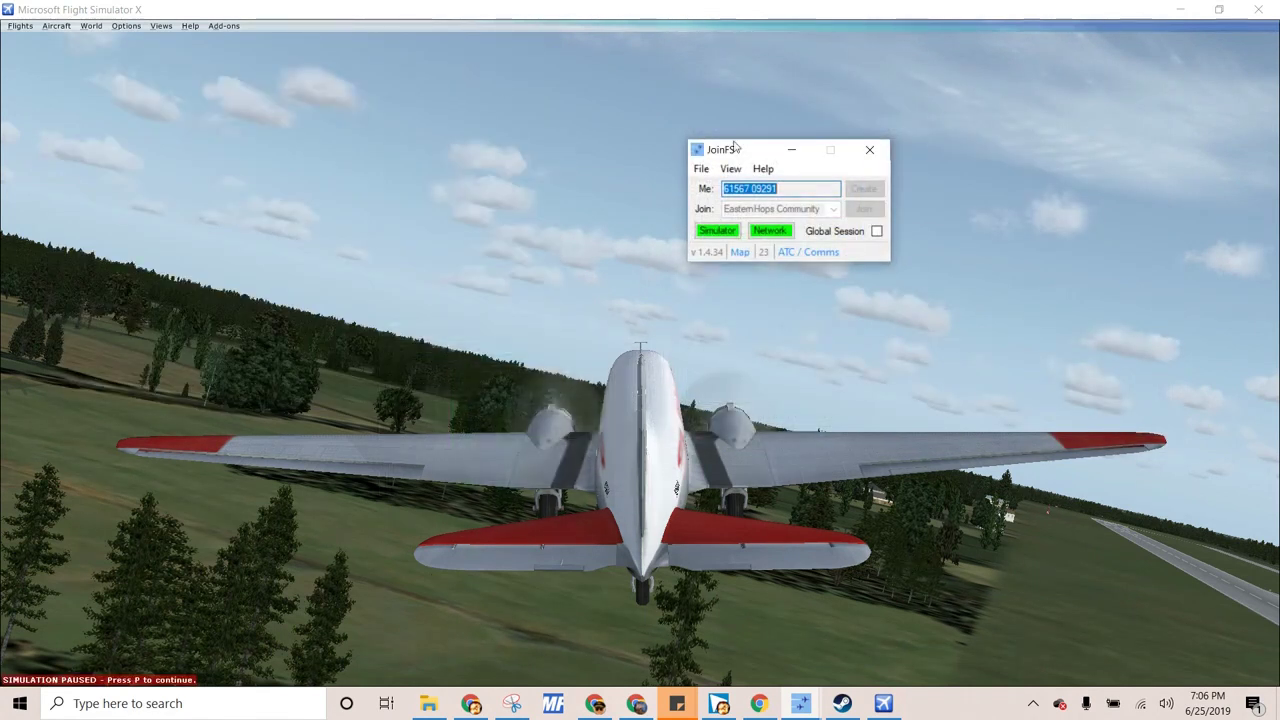
Step: Minimize the JoinFS main window and resume the paused simulation
click(779, 151)
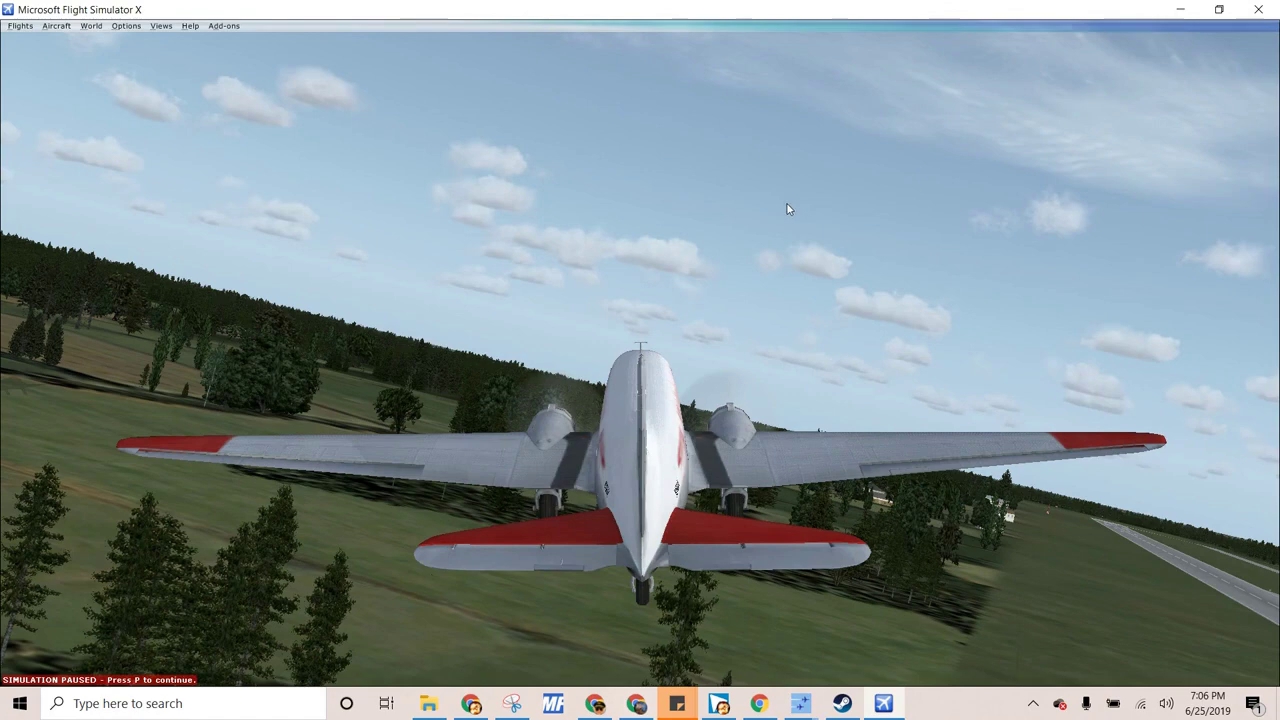
key(p)
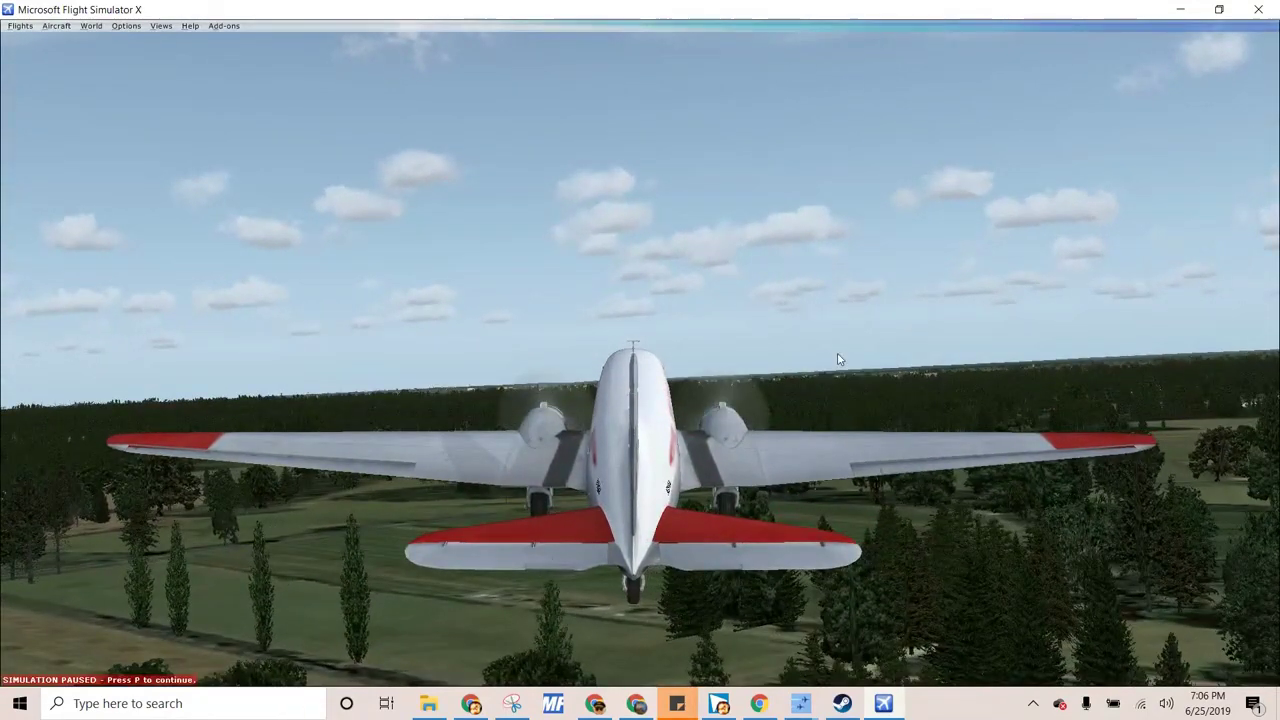
Step: Switch to the outside top-down view and zoom it to examine the DC-3's position relative to the airport runways and the other aircraft
key(a)
key(a)
key(s)
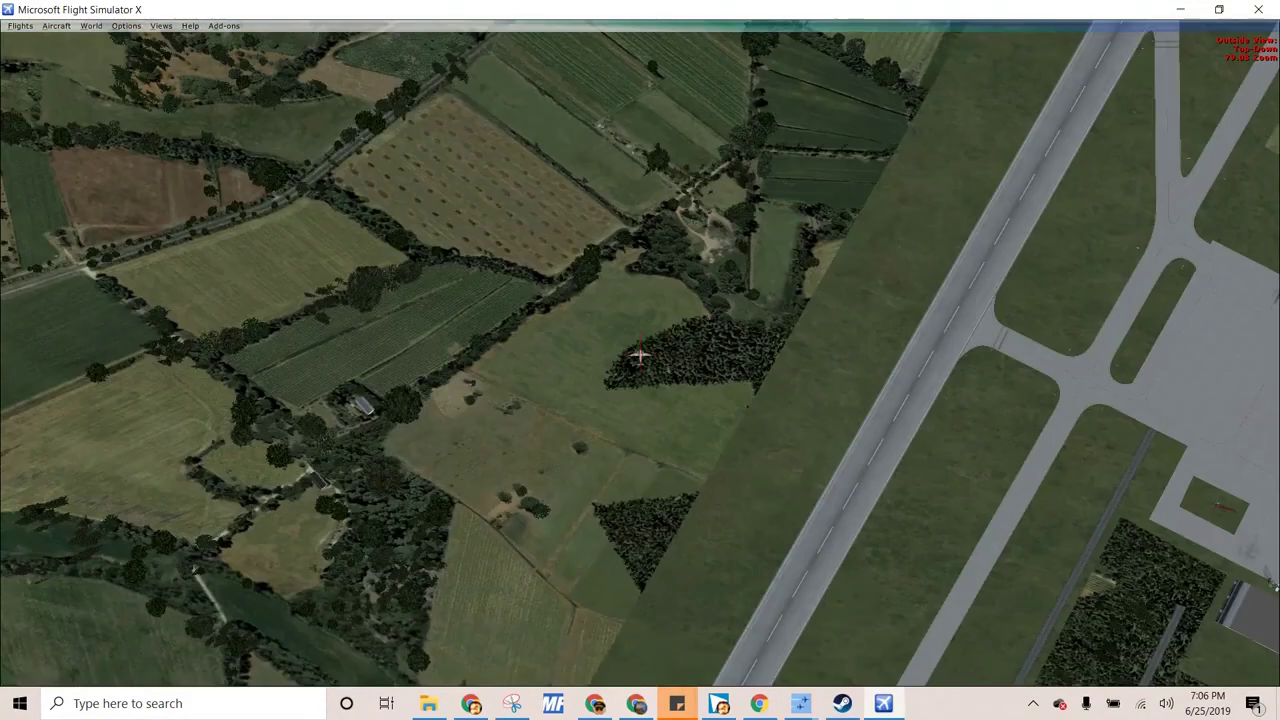
key(s)
key(equal)
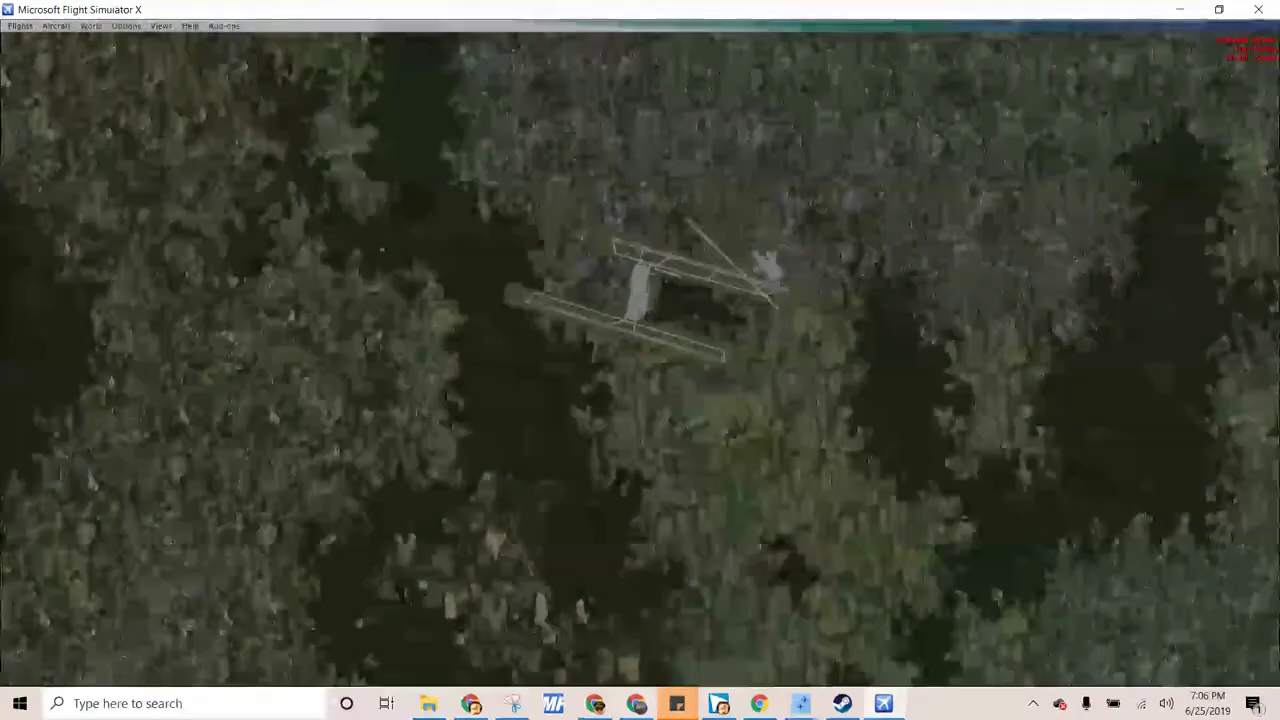
key(equal)
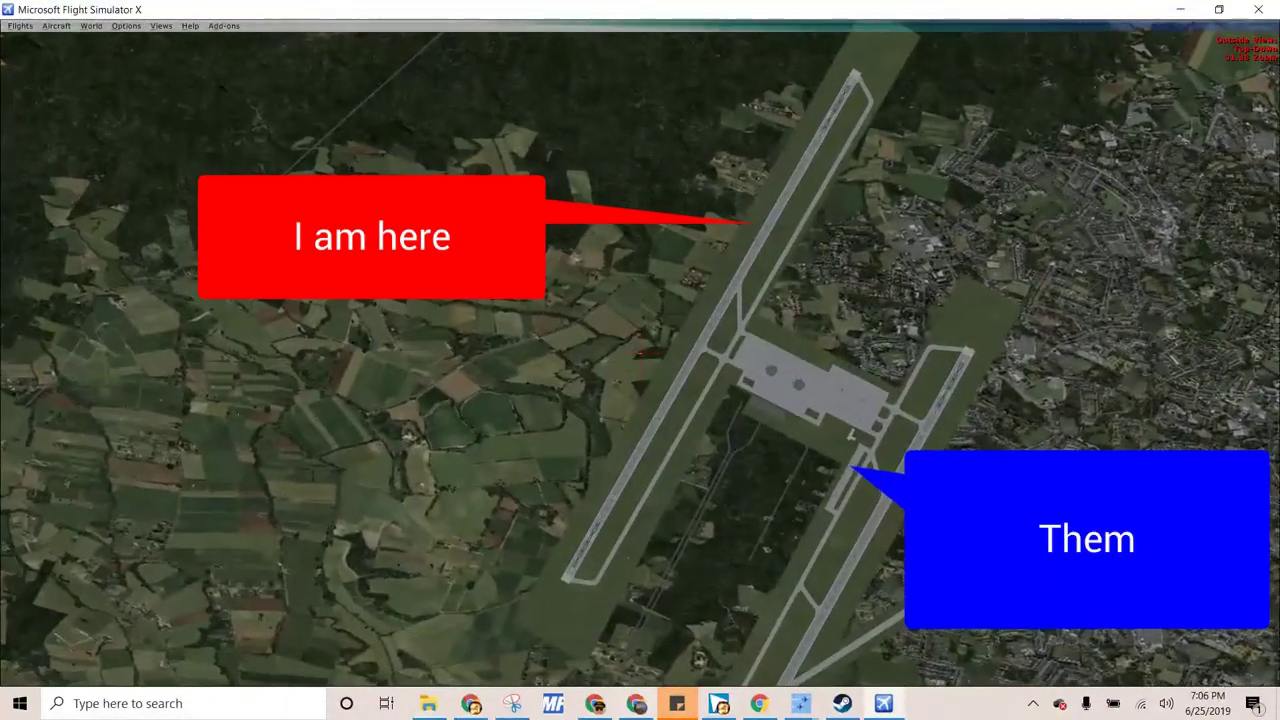
key(minus)
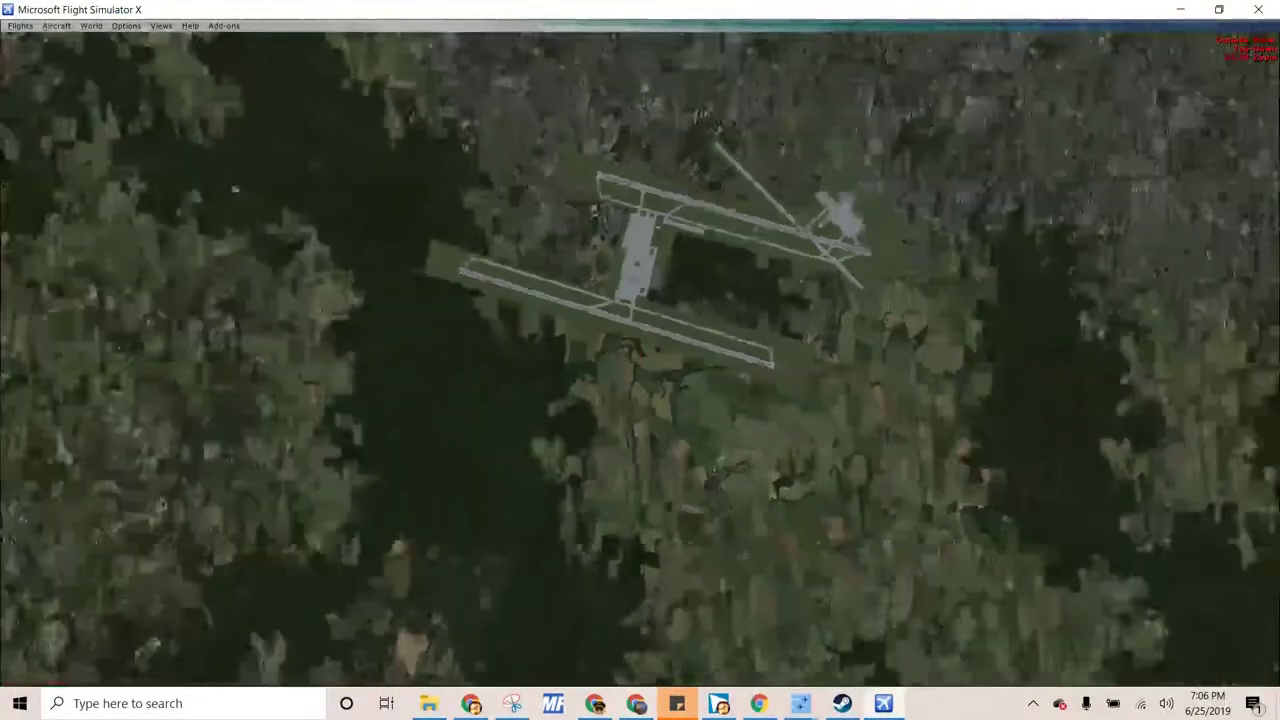
Step: View the DC-3 from the nearest tower and from its aircraft wing views
key(s)
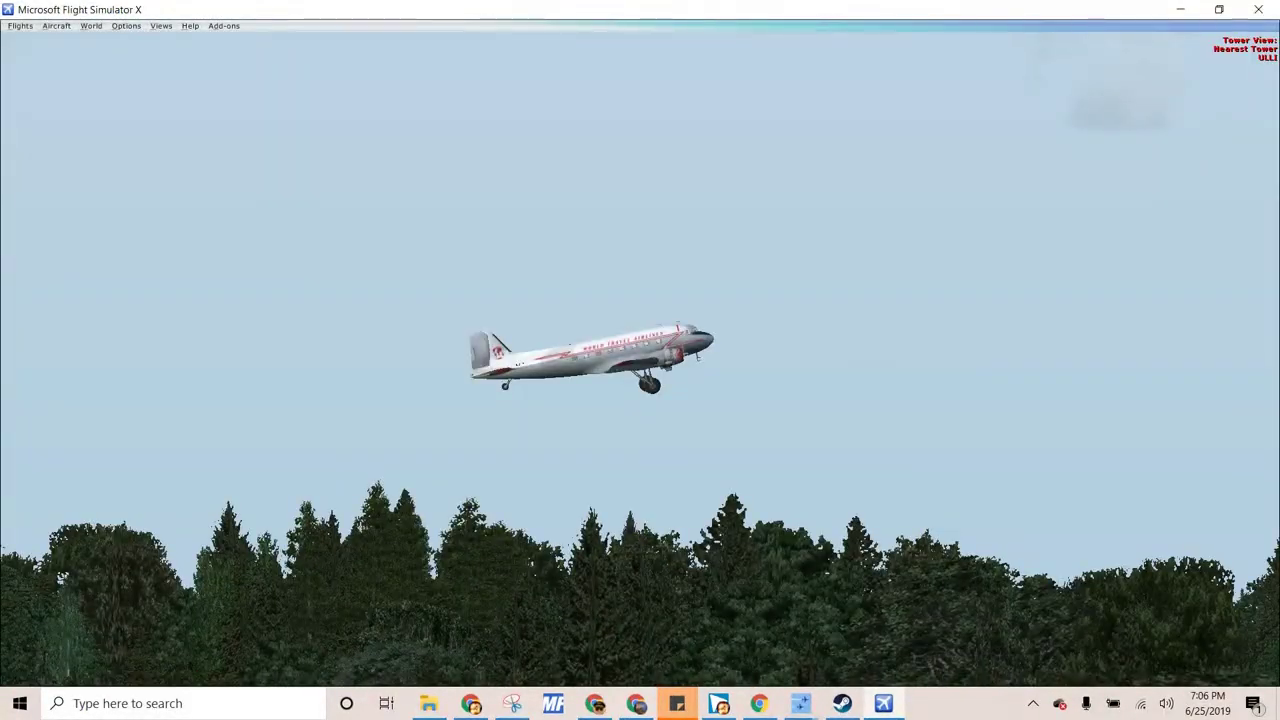
key(s)
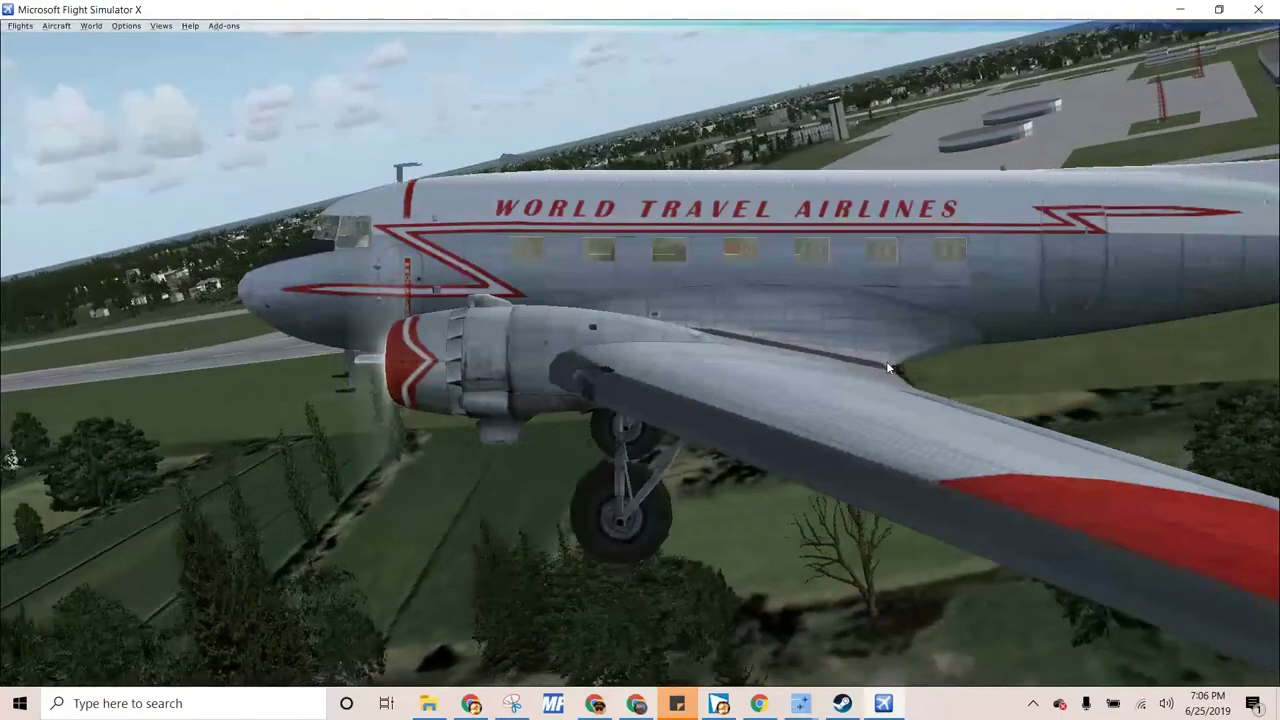
key(a)
key(a)
key(a)
key(a)
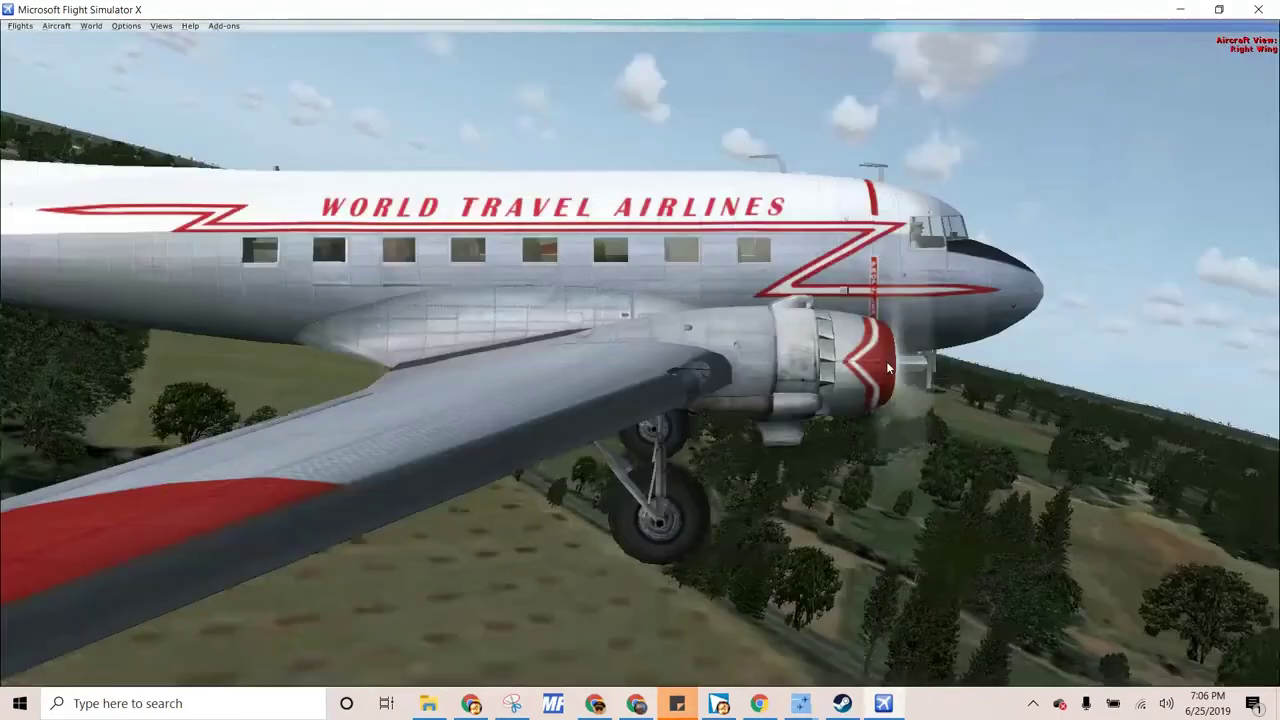
Step: Switch to the virtual cockpit view and fly the DC-3 from there
key(s)
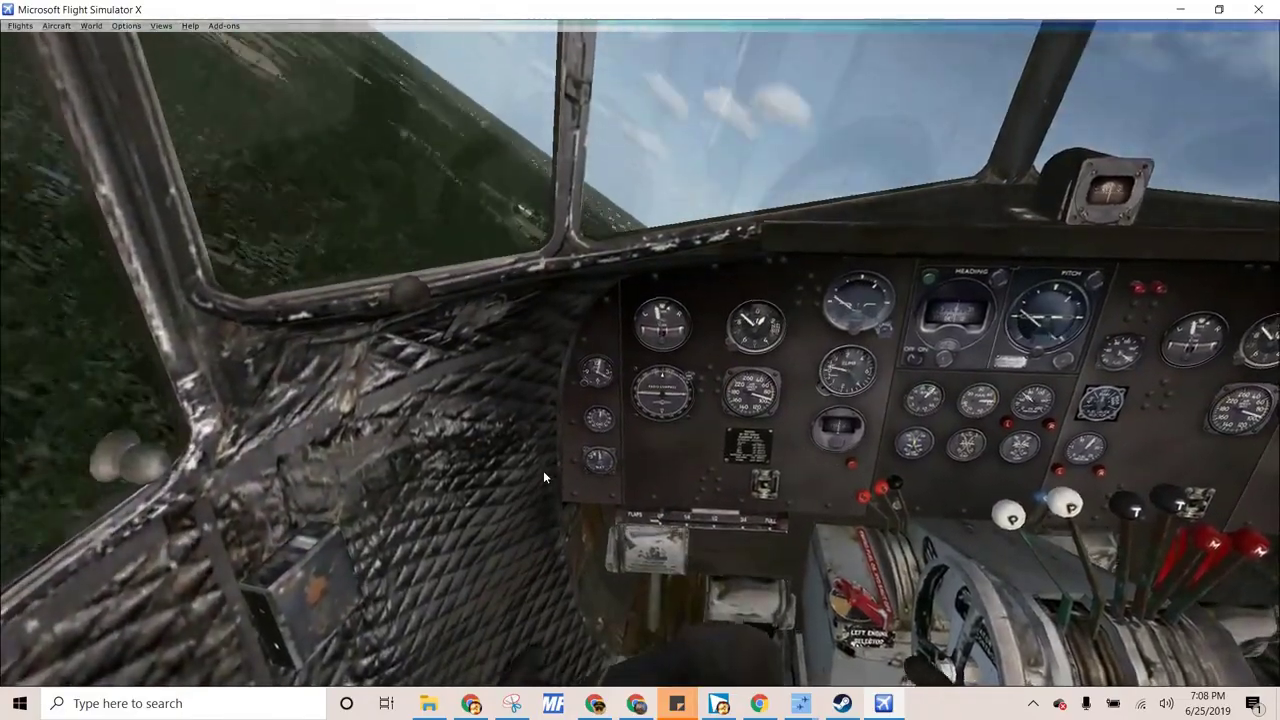
key(s)
key(s)
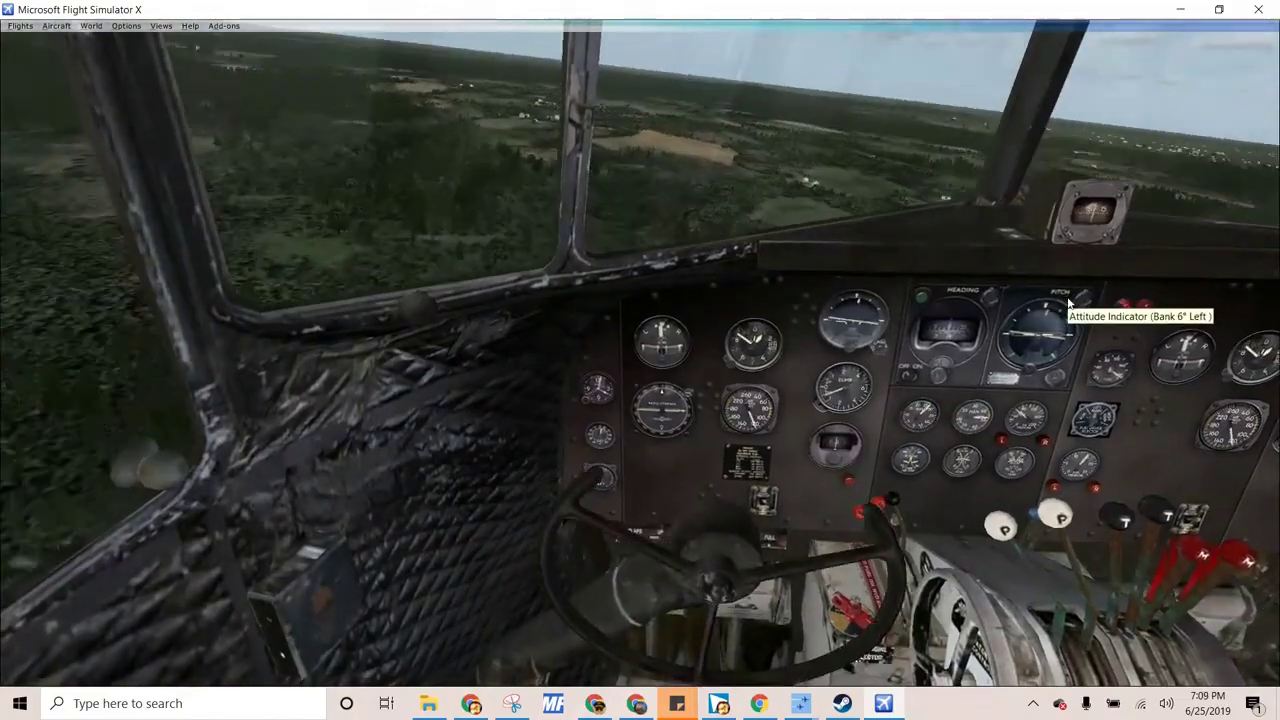
key(s)
key(s)
key(s)
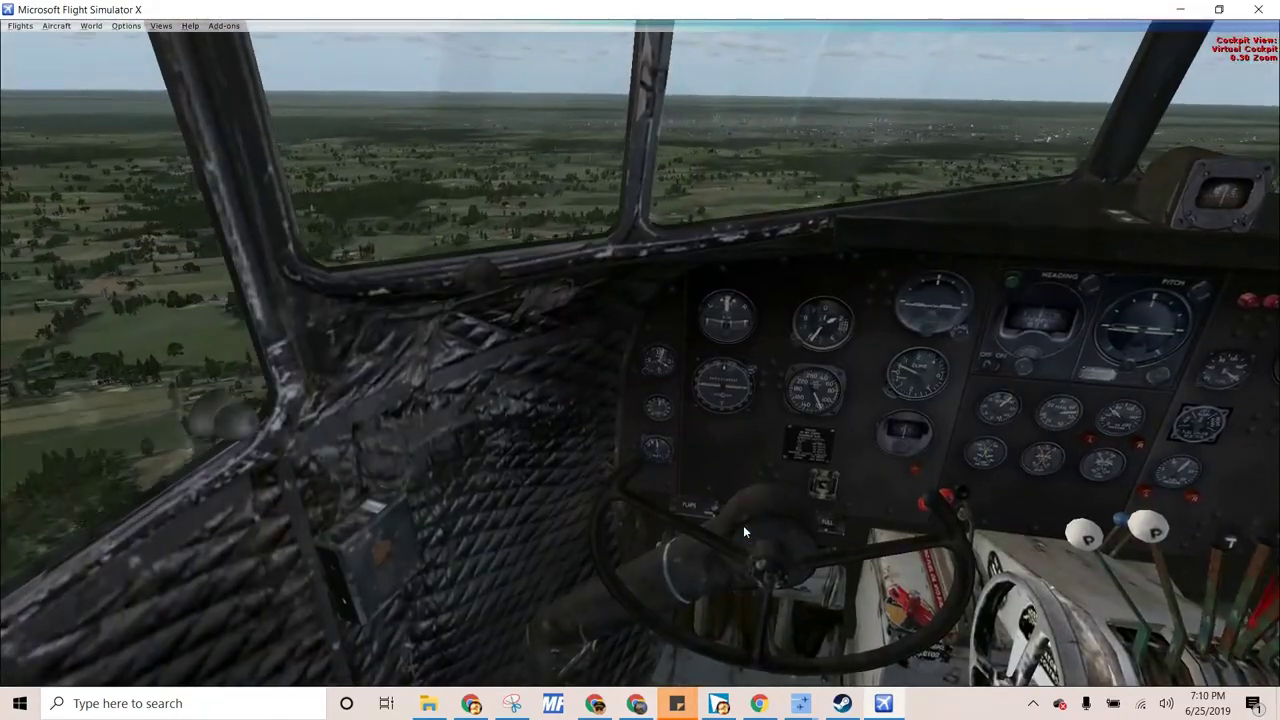
key(s)
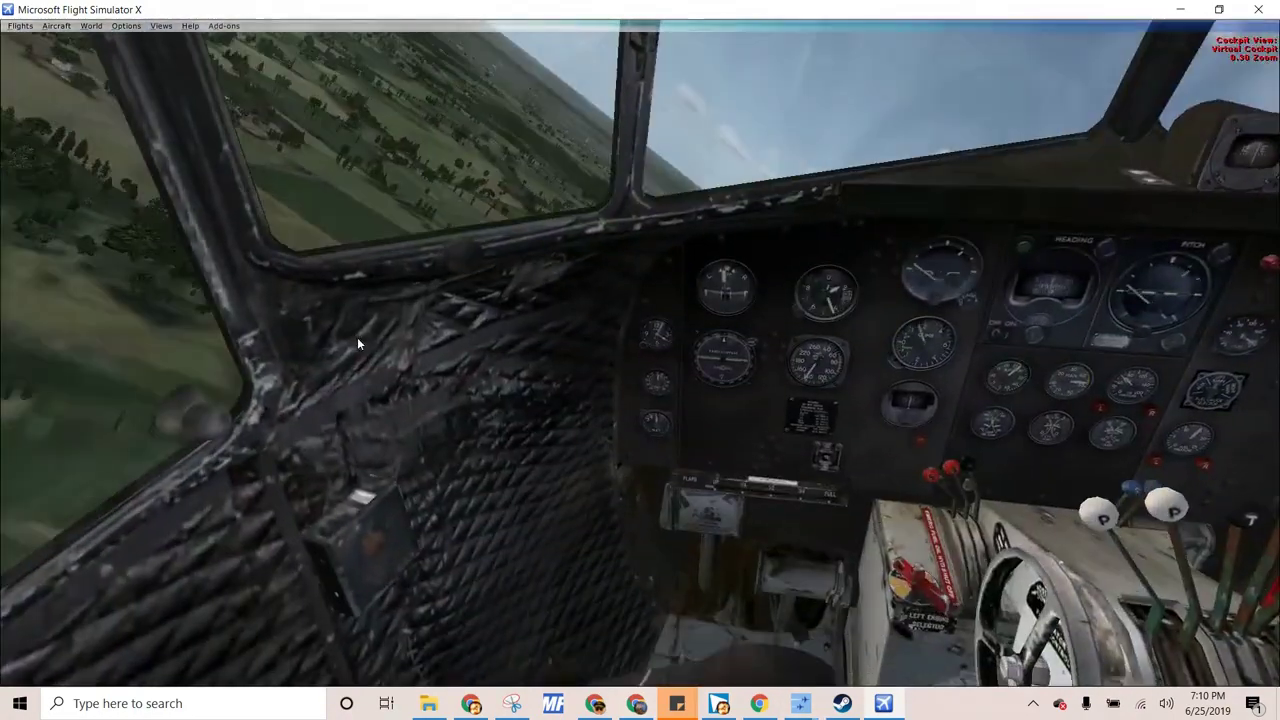
key(s)
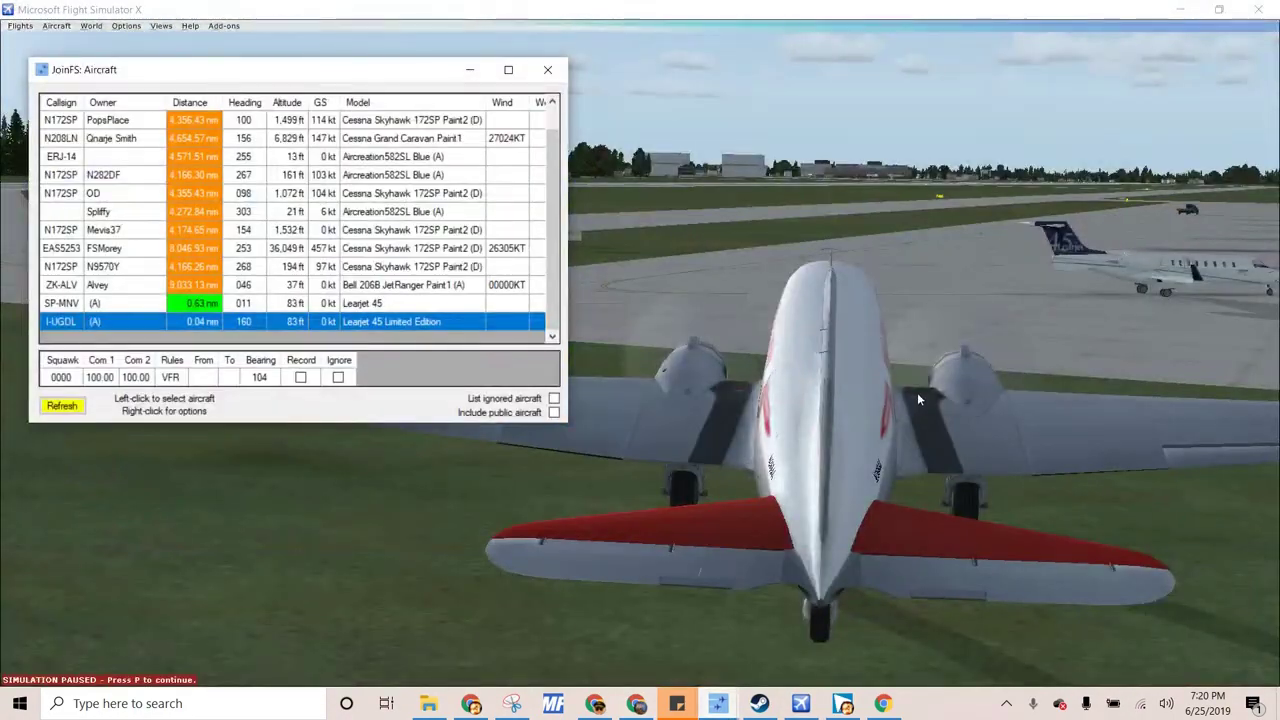
Step: Bring the JoinFS Aircraft list back up to examine the nearby Learjet 45 Limited Edition entry, and return to the flight view
click(988, 381)
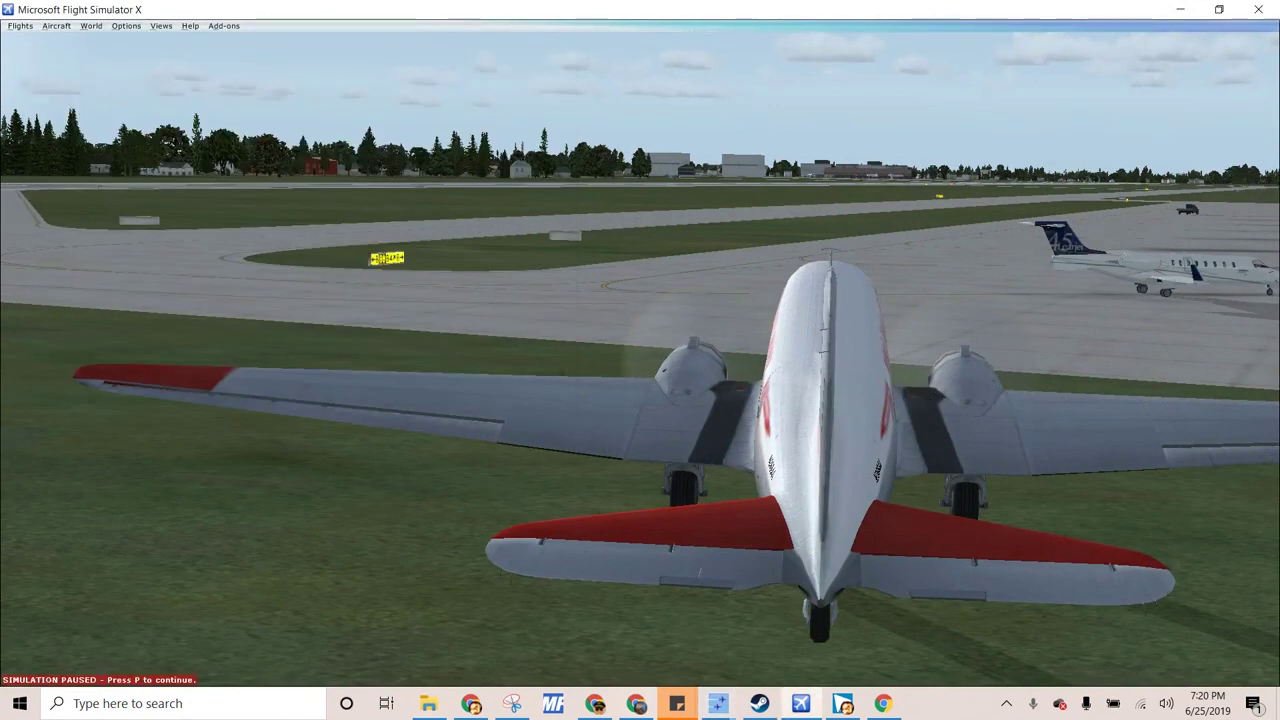
click(718, 703)
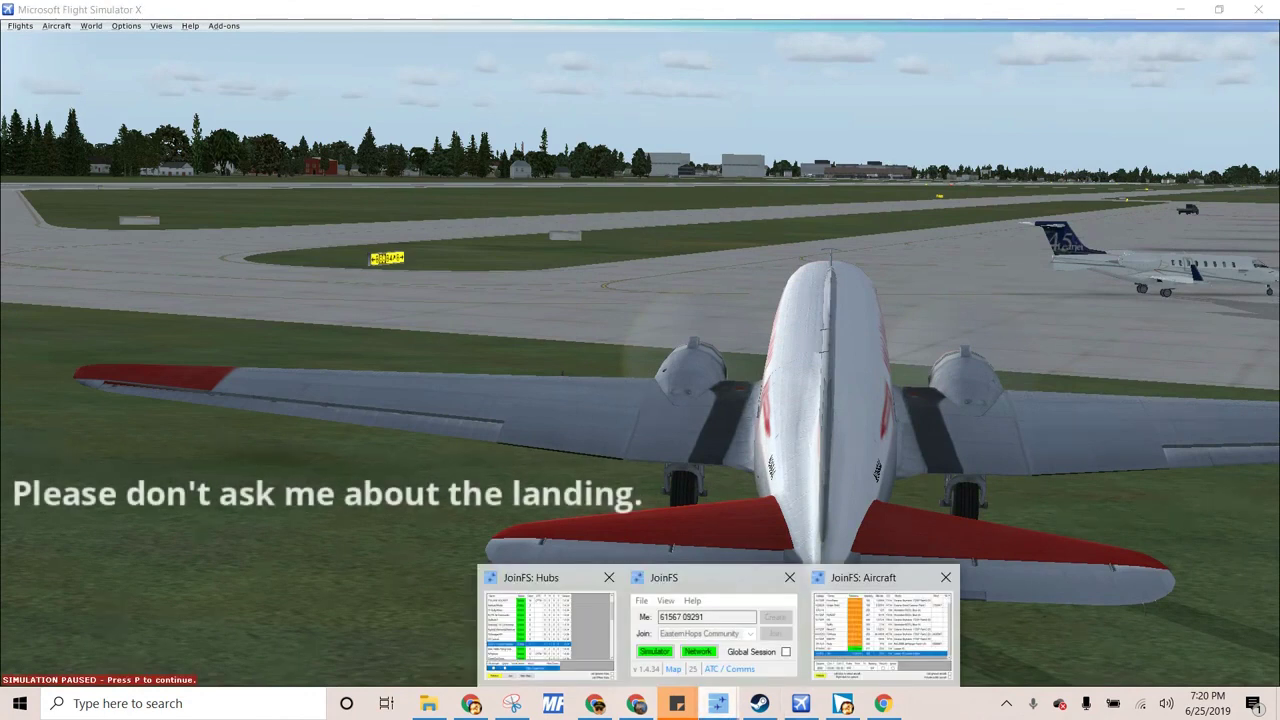
click(880, 625)
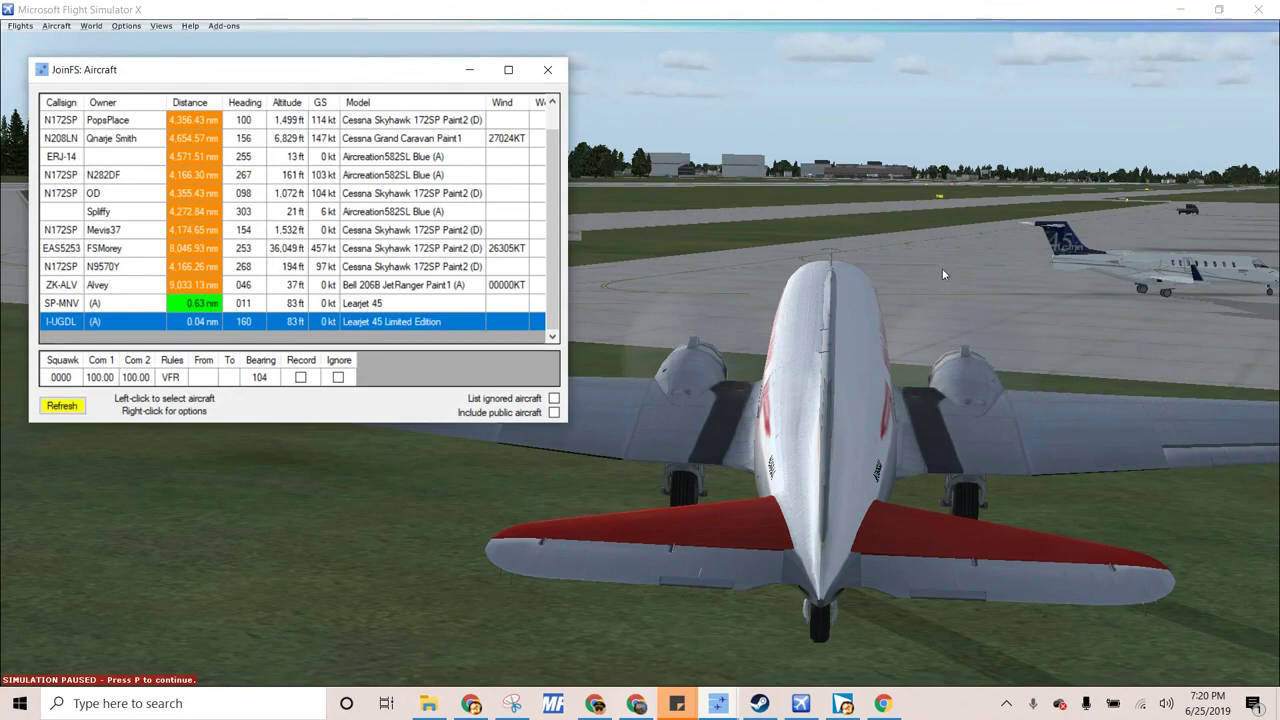
click(910, 353)
Step: Zoom the tail view in and pan it to the Learjet 45 parked beside the DC-3
key(equal)
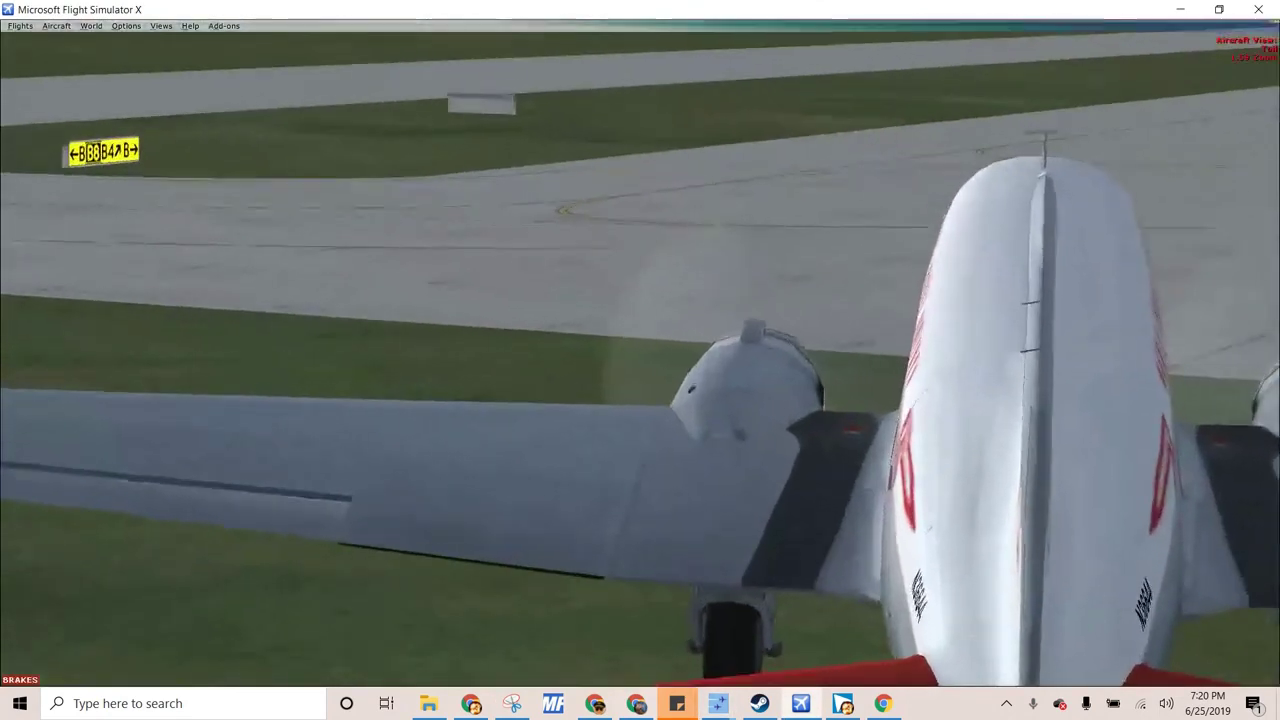
key(equal)
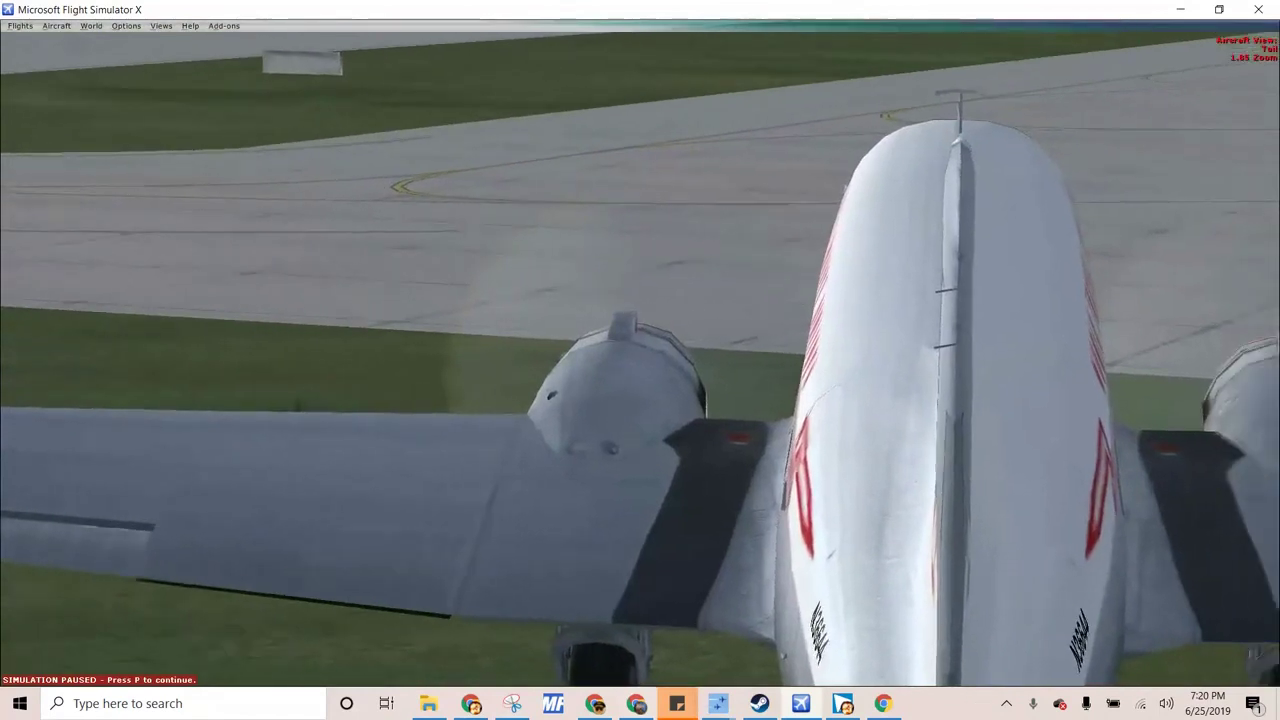
key(shift+KP_6)
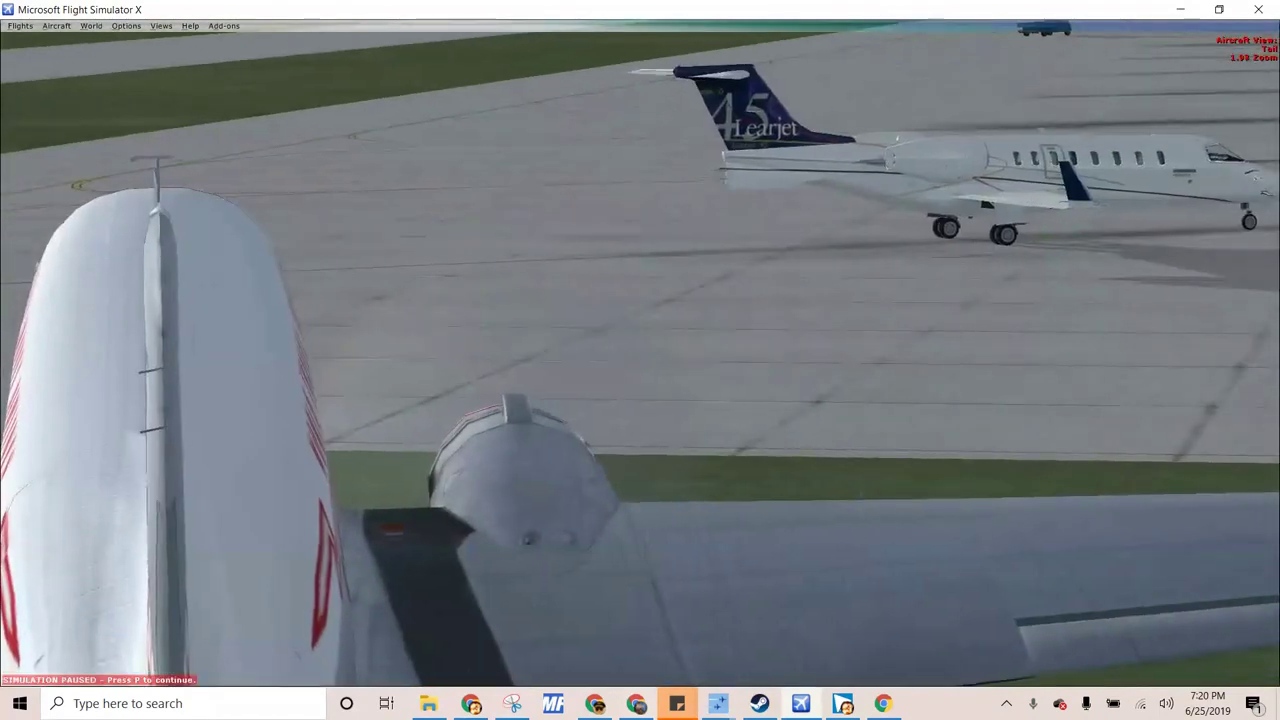
key(p)
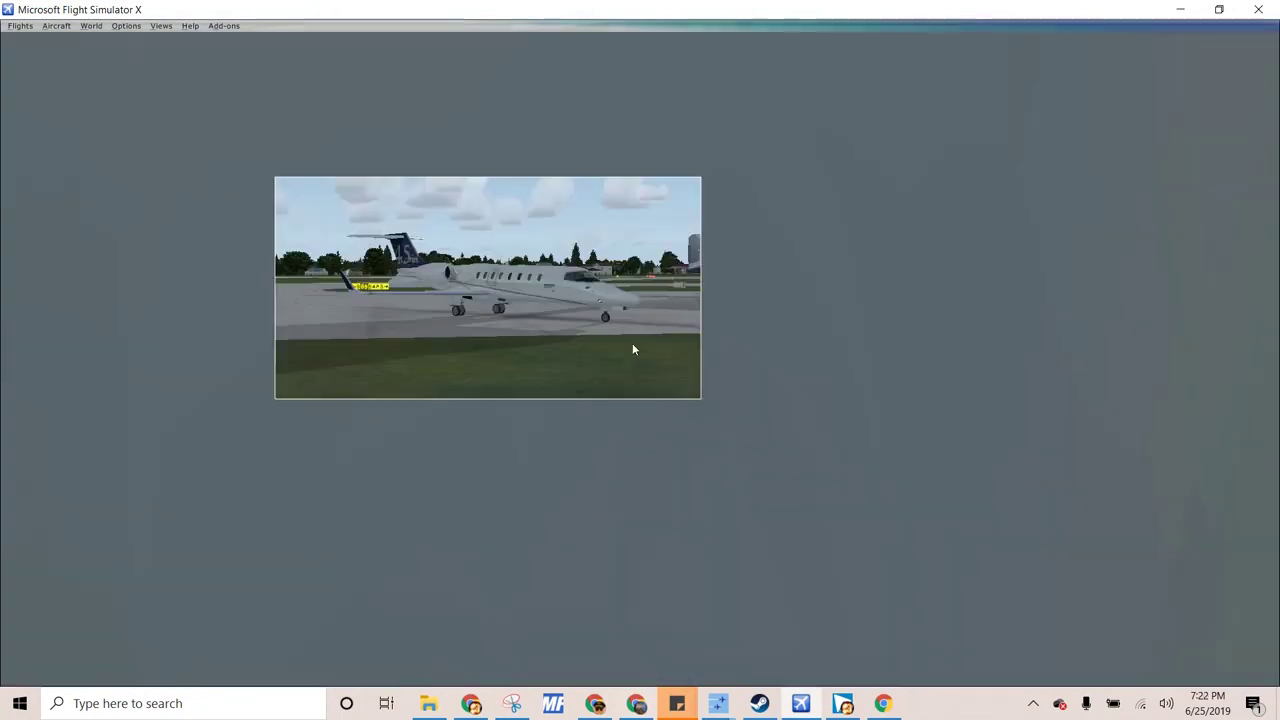
Step: Move the Learjet 45's air traffic view window to the corner of the flight view and set the main view to the nearest tower
drag(632, 343, 290, 215)
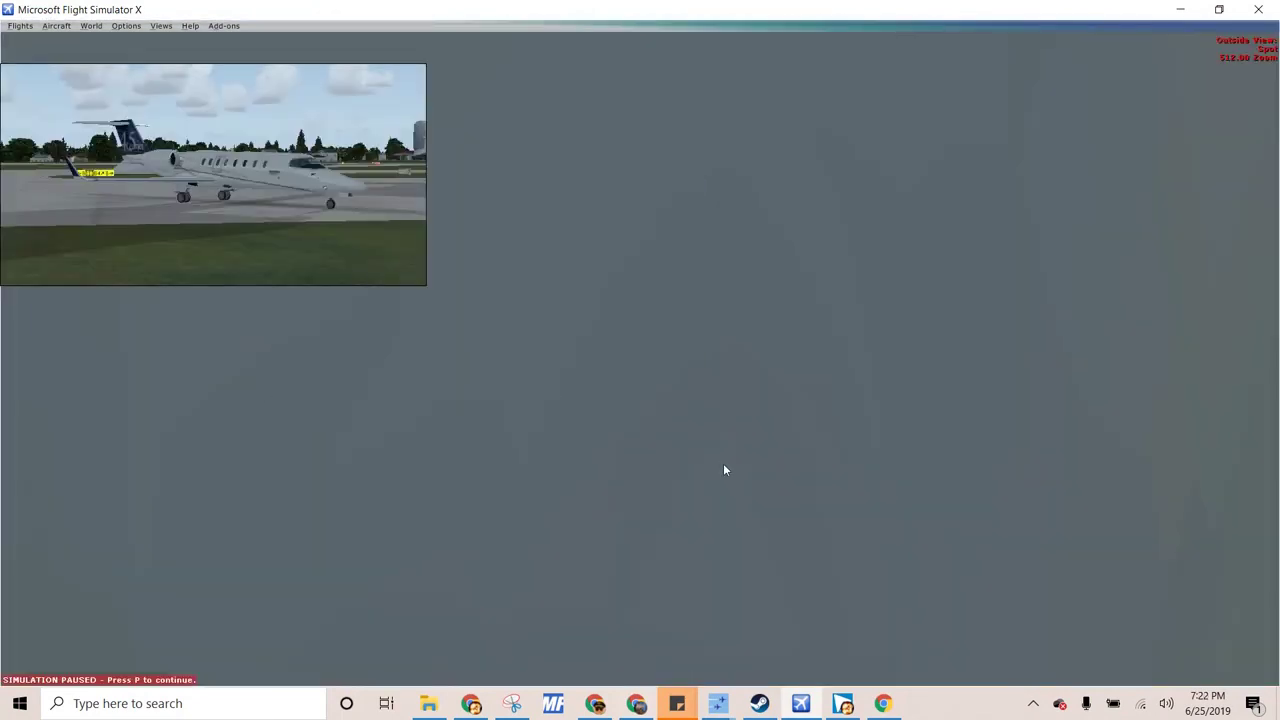
key(s)
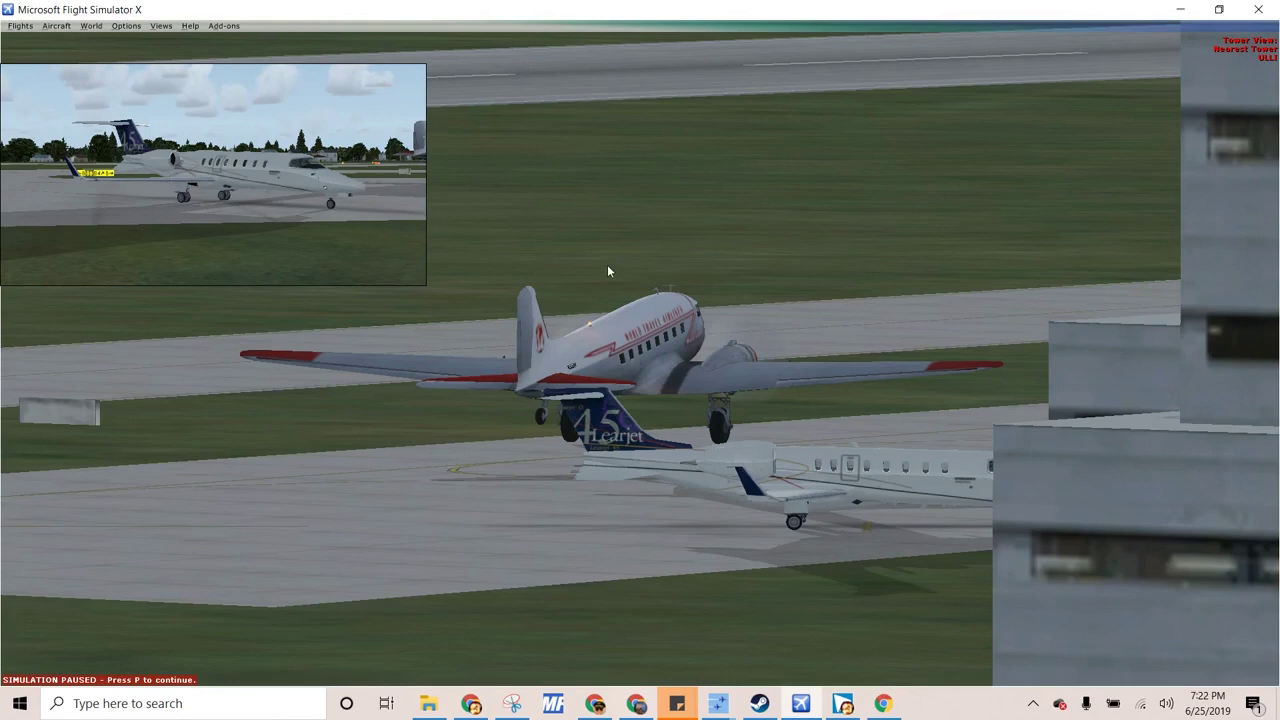
Step: Orbit the air traffic view around the Learjet 45 and zoom it to 4.00 to examine the jet from several sides
click(291, 181)
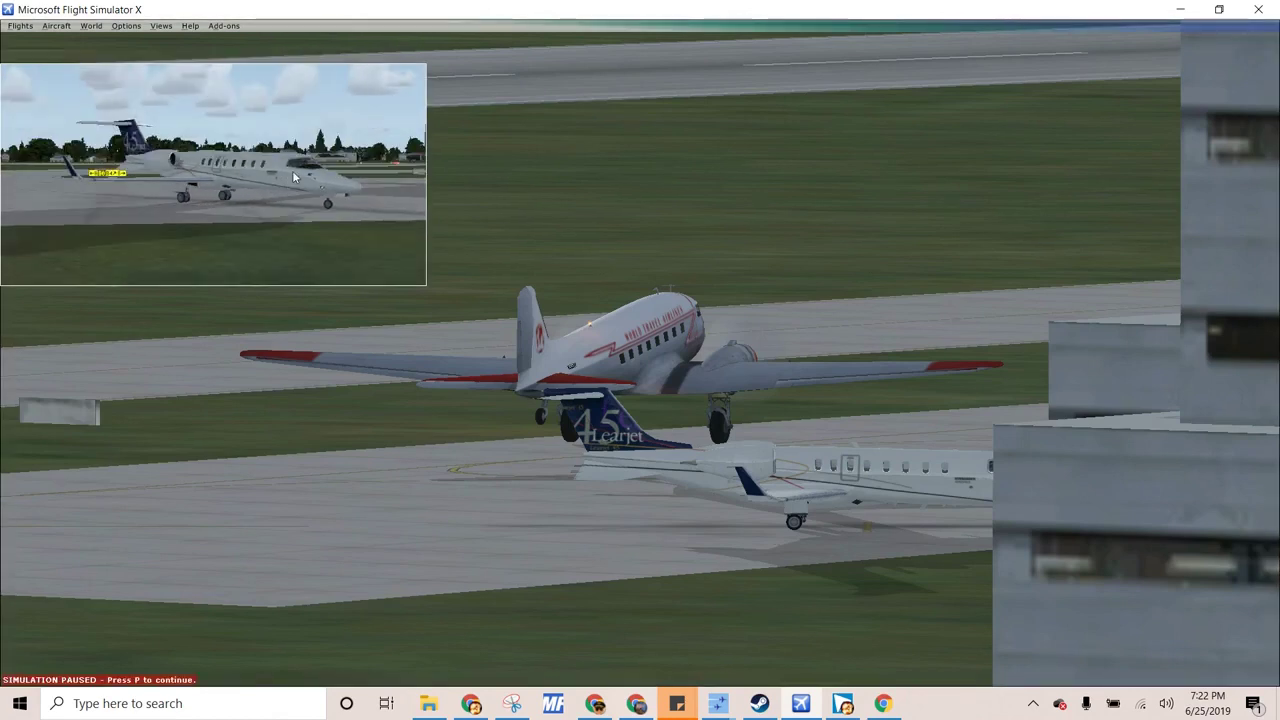
key(space)
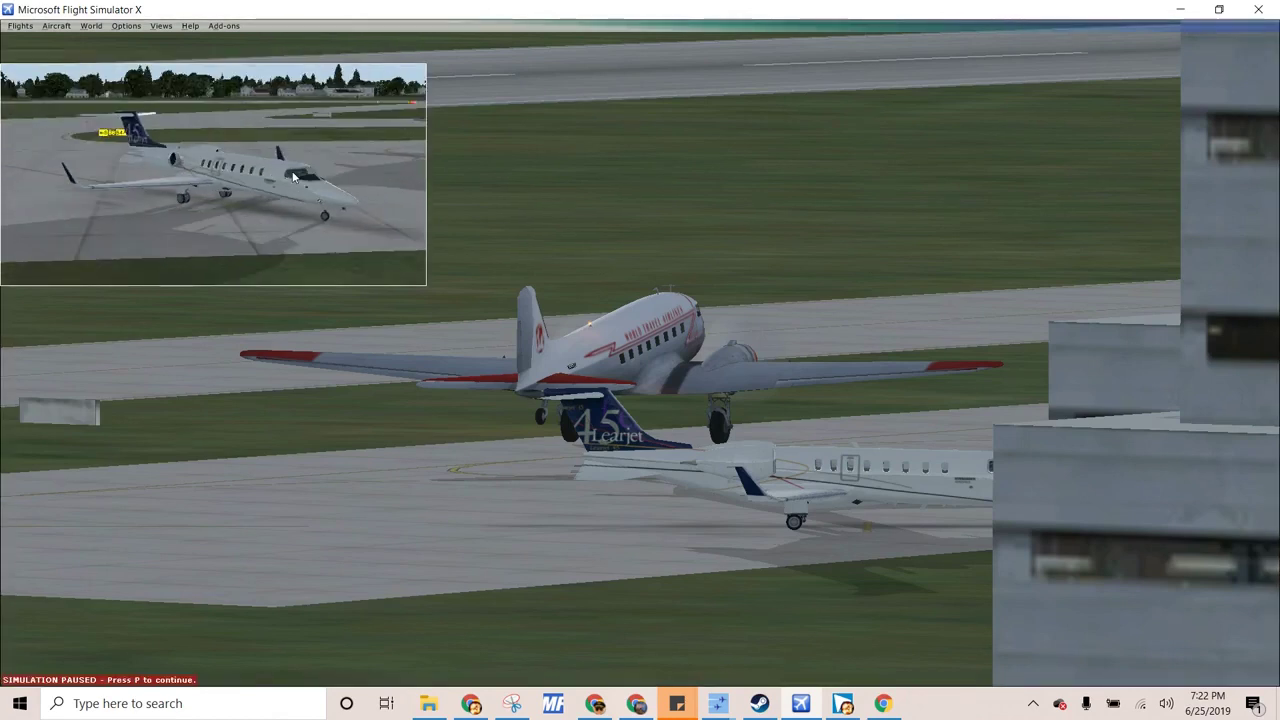
key(space)
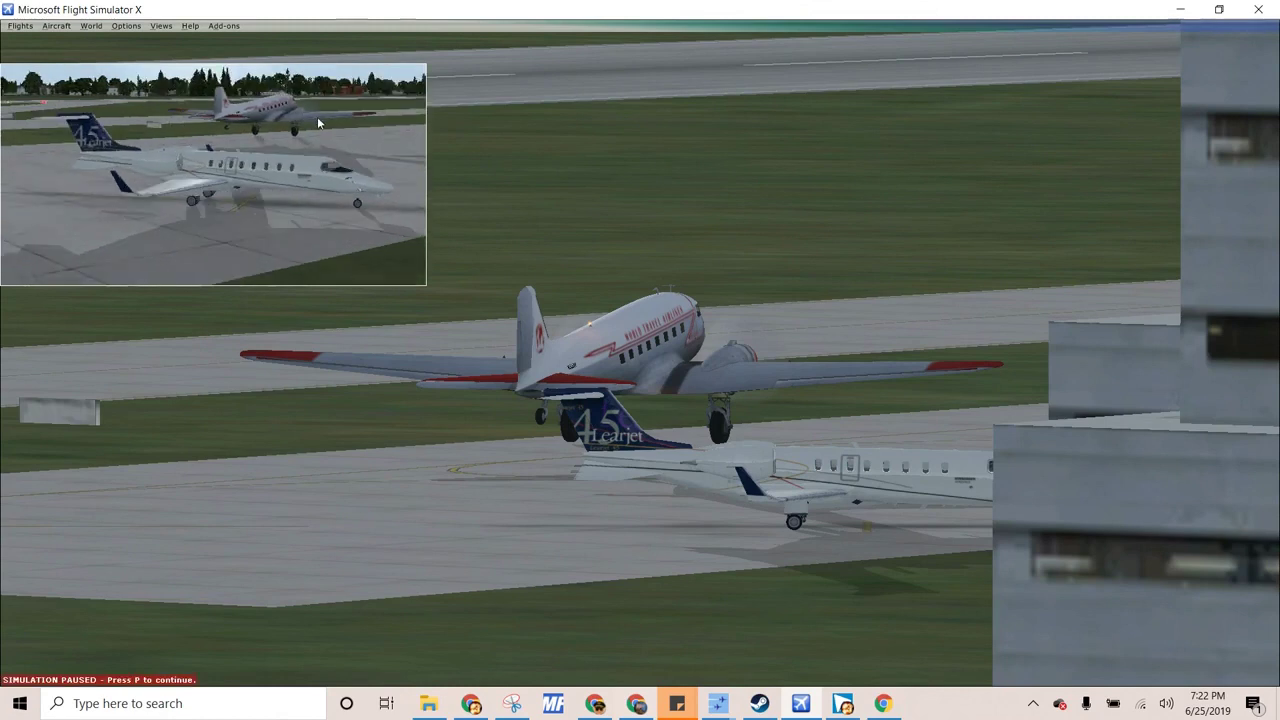
scroll(312, 127, up, 5)
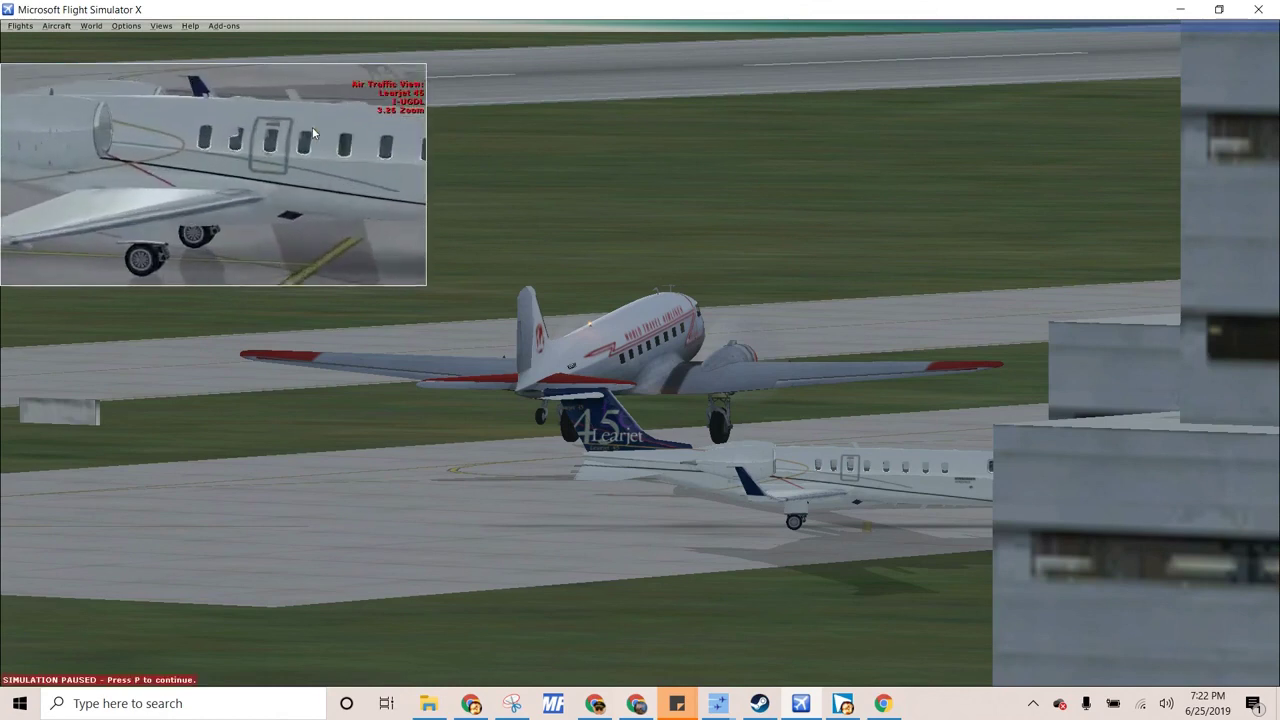
scroll(312, 127, up, 2)
key(space)
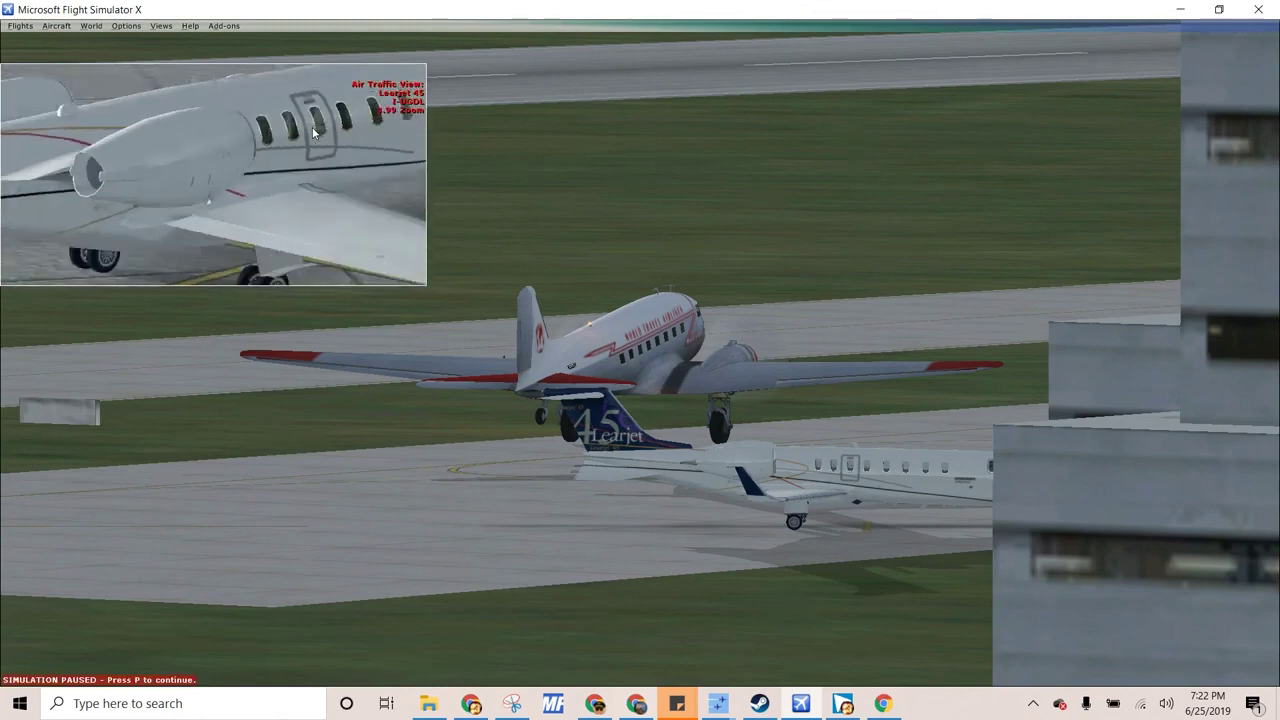
key(space)
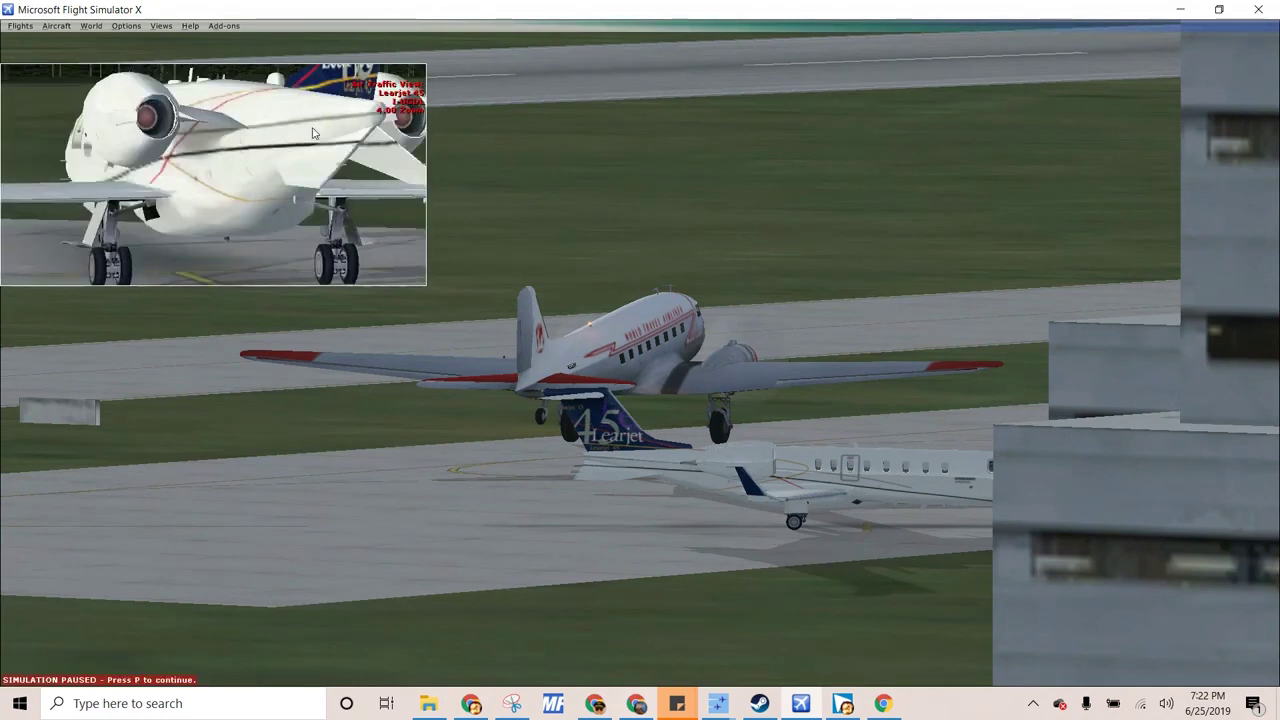
key(Left)
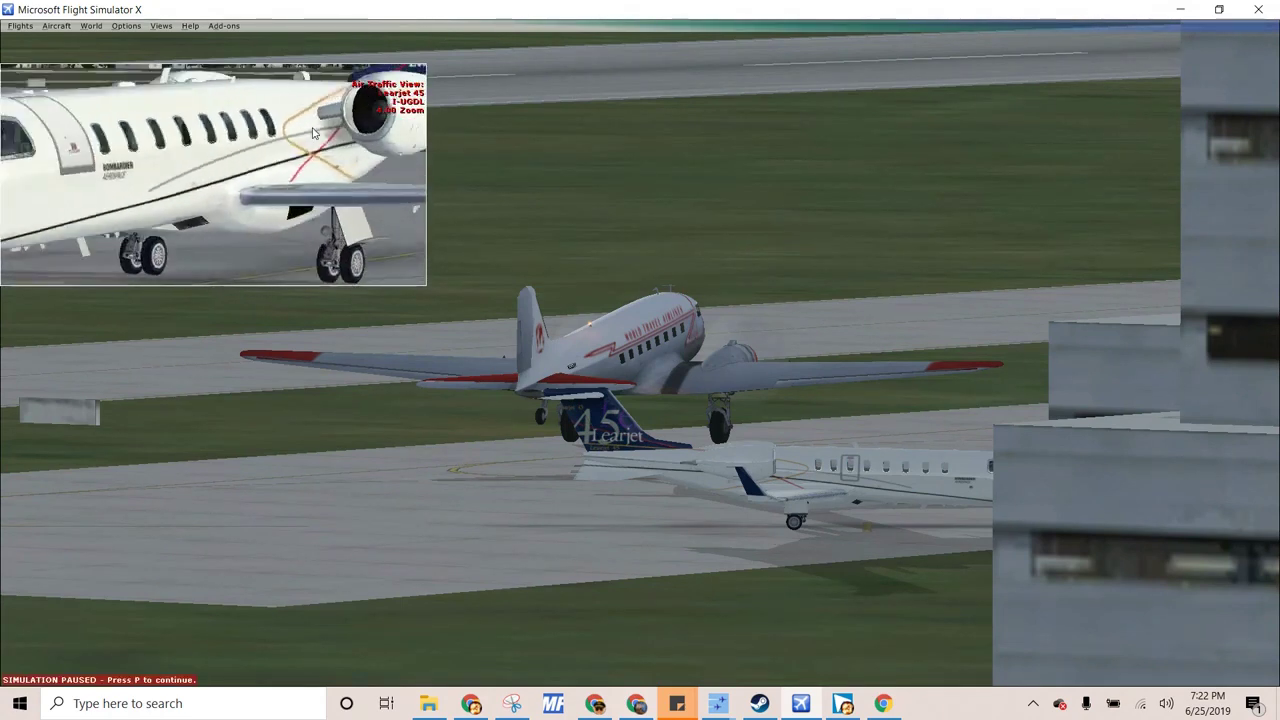
key(space)
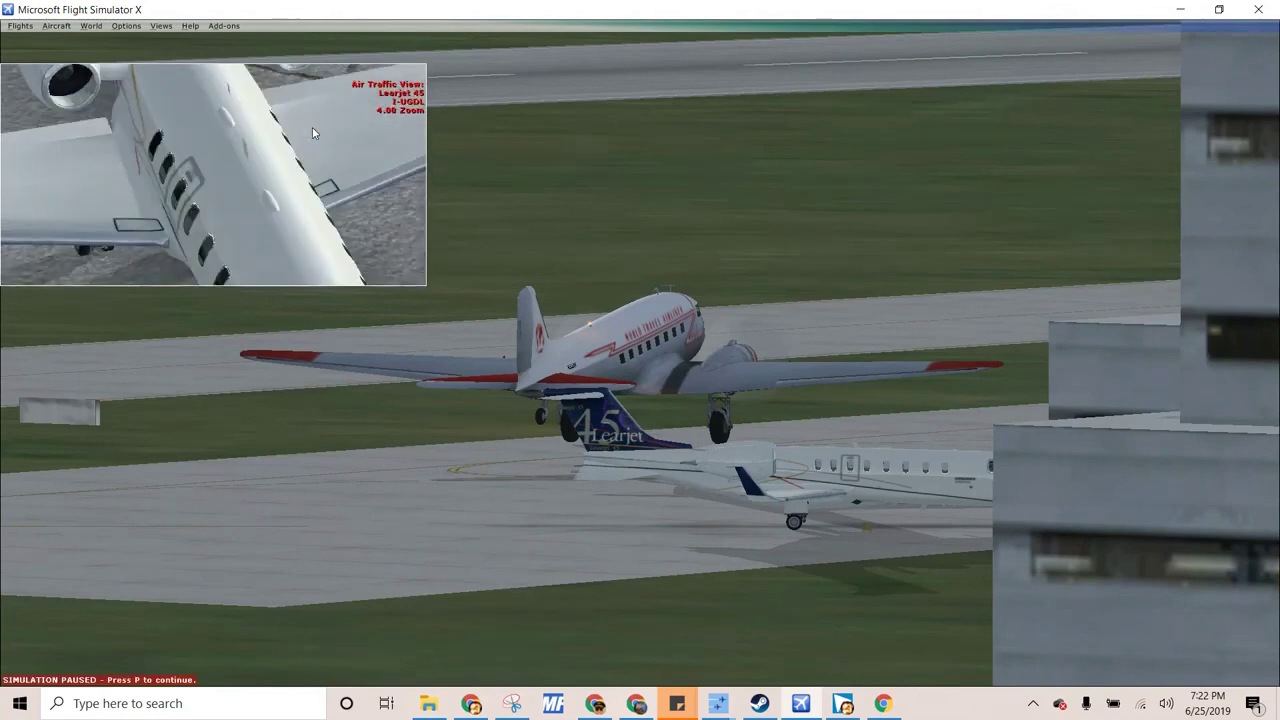
key(space)
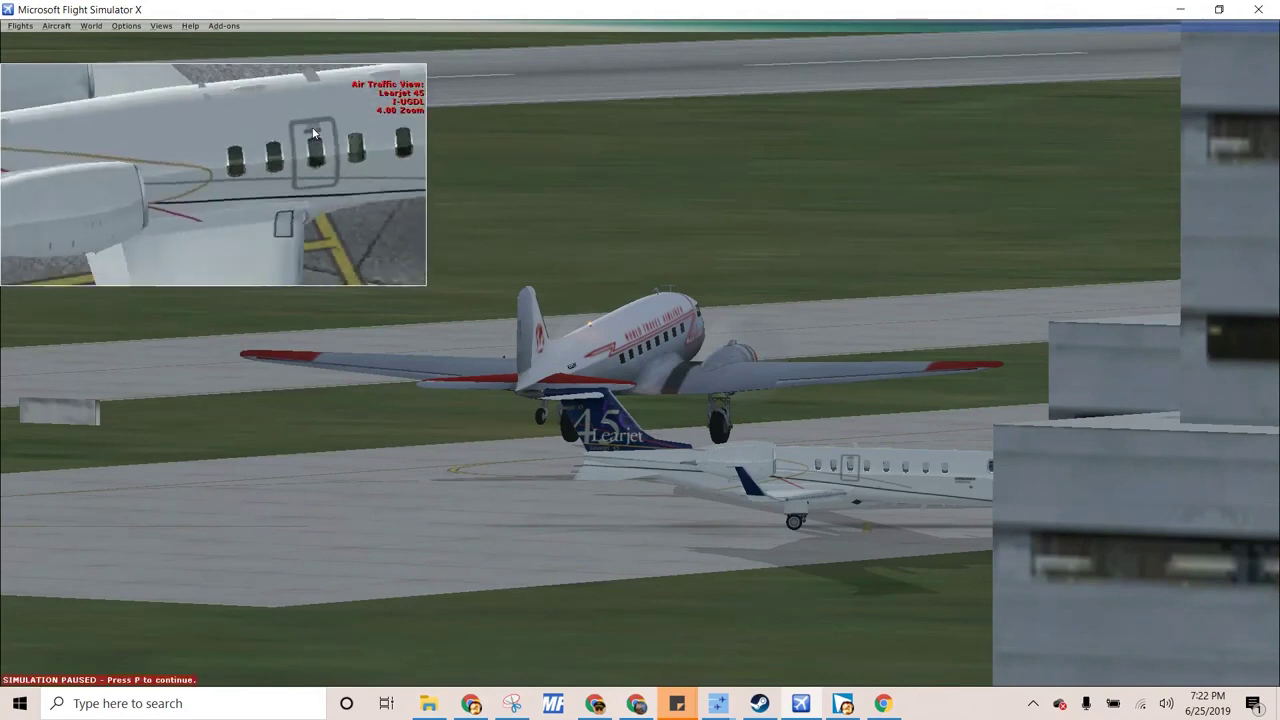
key(space)
key(space)
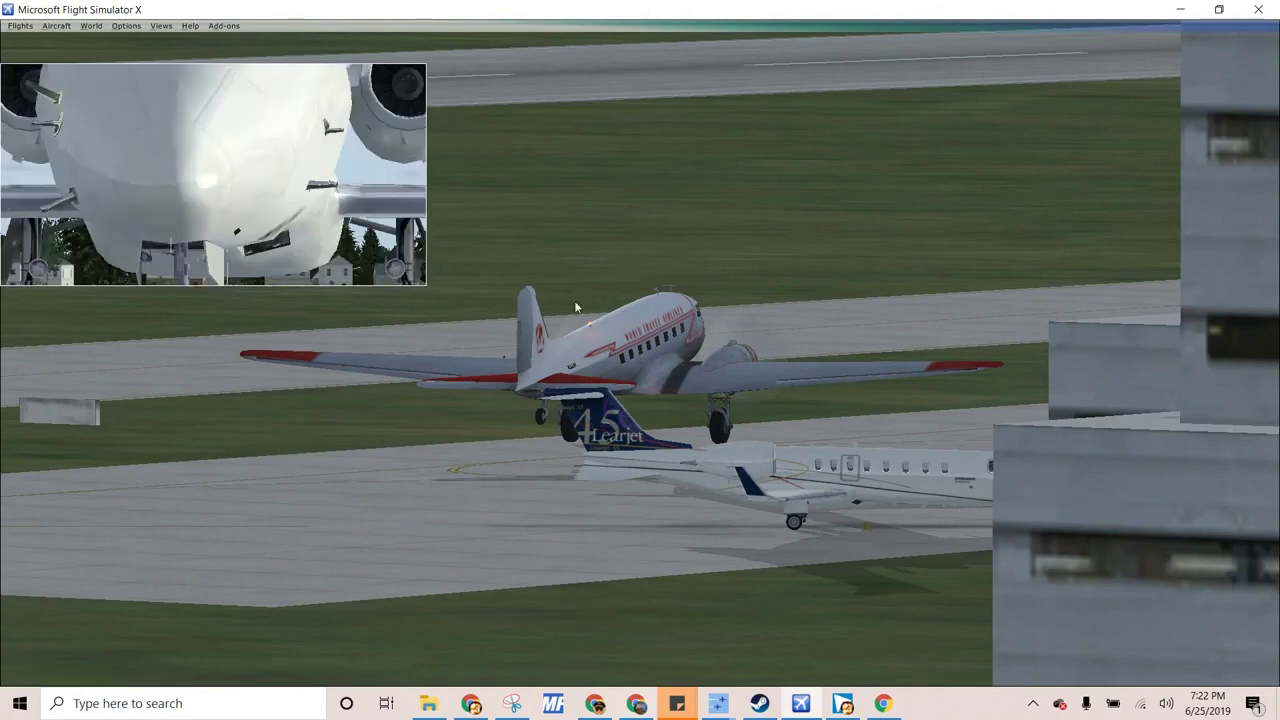
Step: Return focus to the main tower view and switch to the WeVideo recorder window
click(581, 313)
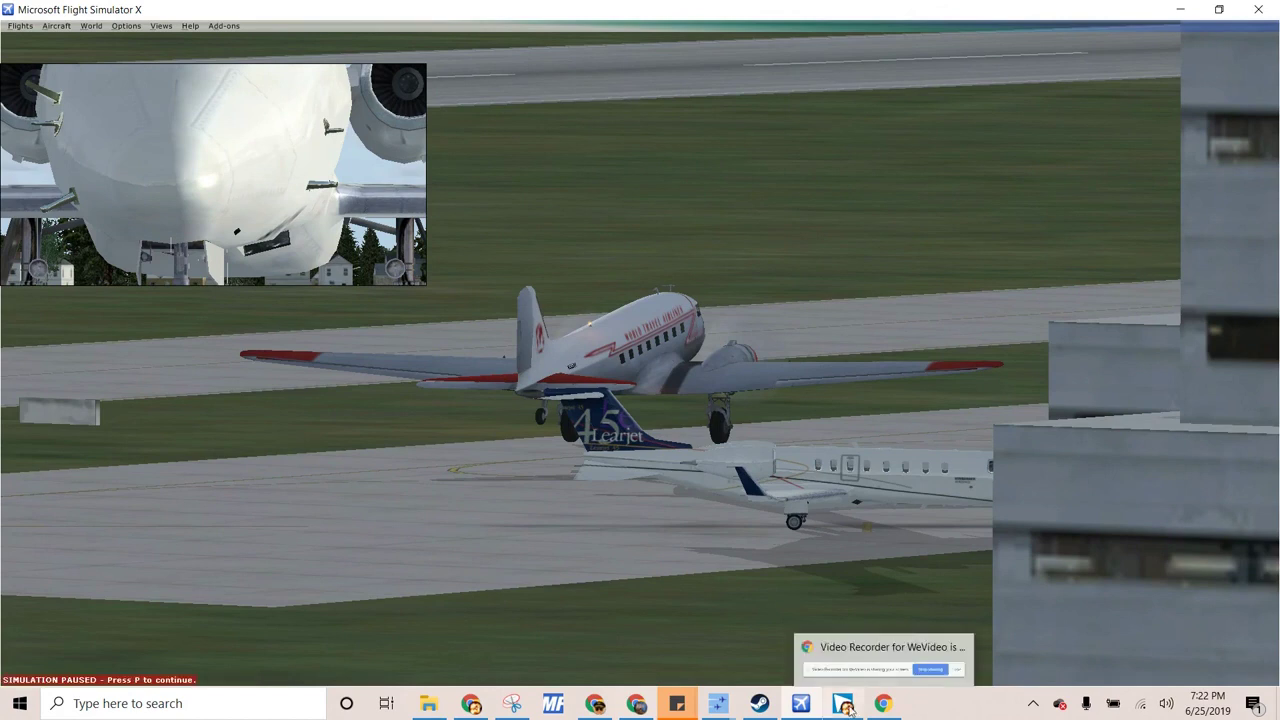
mouse_move(801, 703)
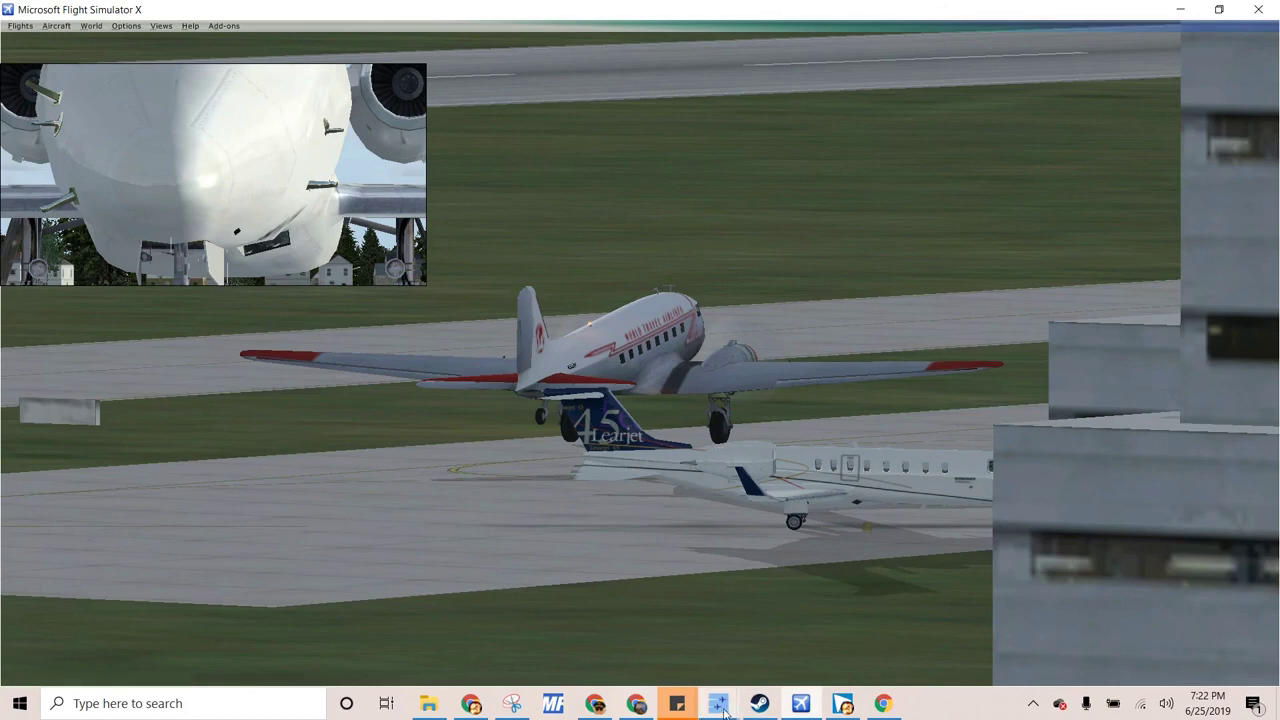
mouse_move(724, 706)
mouse_move(767, 630)
mouse_move(729, 624)
key(p)
click(843, 703)
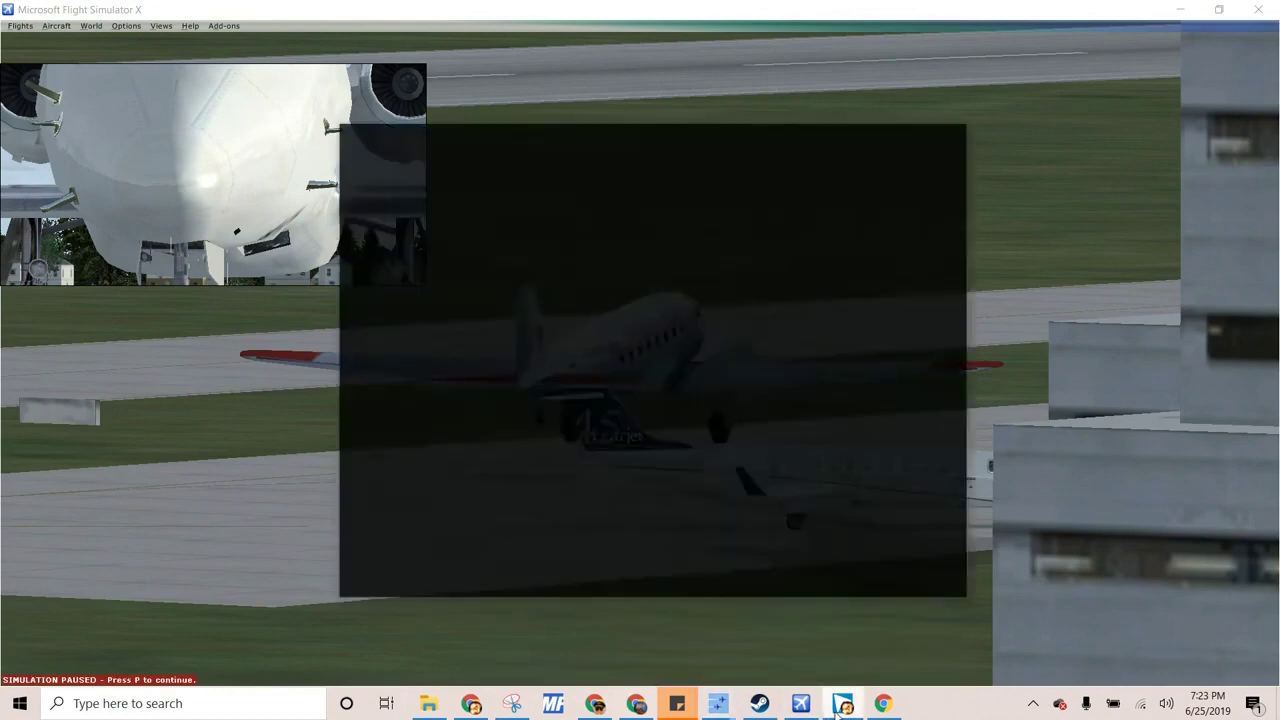